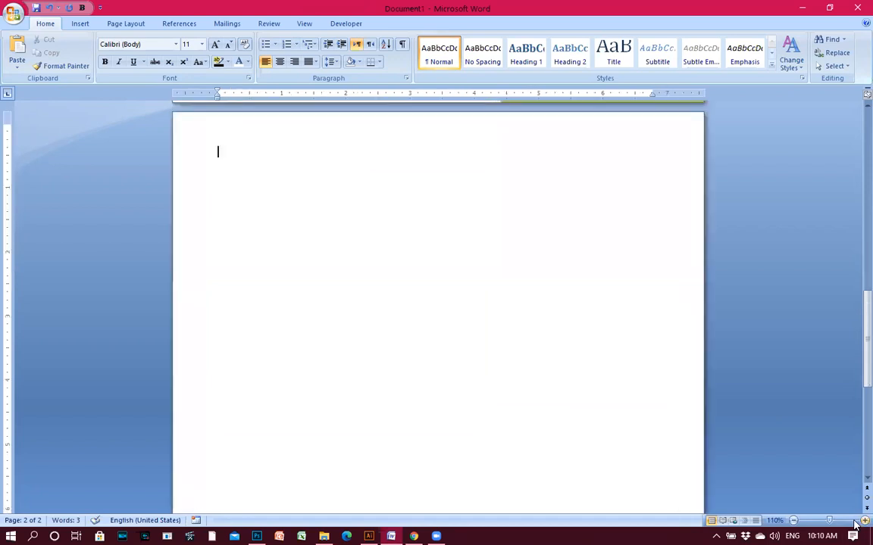
{"action": "left_click", "coordinate": [862, 521]}
{"action": "left_click", "coordinate": [862, 522]}
{"action": "left_click", "coordinate": [862, 521]}
{"action": "left_click", "coordinate": [862, 521]}
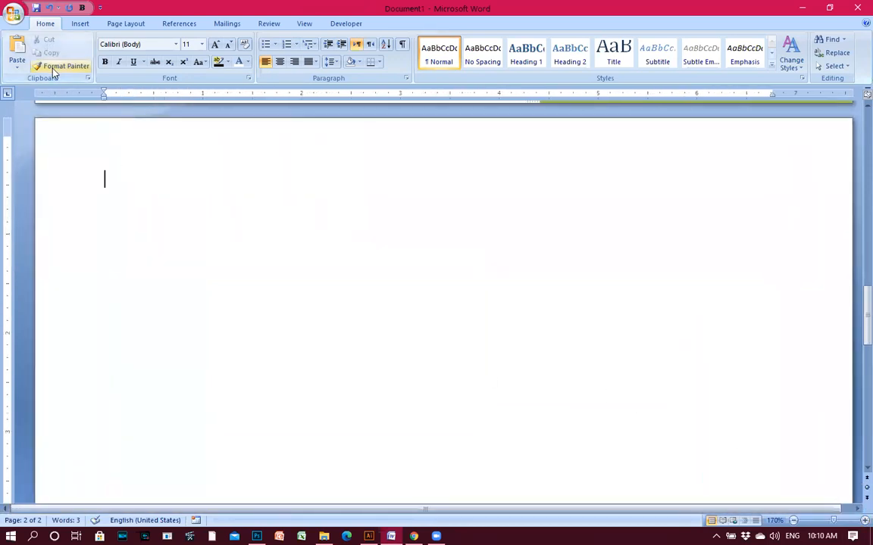
Zoom out to see whole pages and add blank third and fourth pages with Blank Page.
{"action": "left_click", "coordinate": [79, 23]}
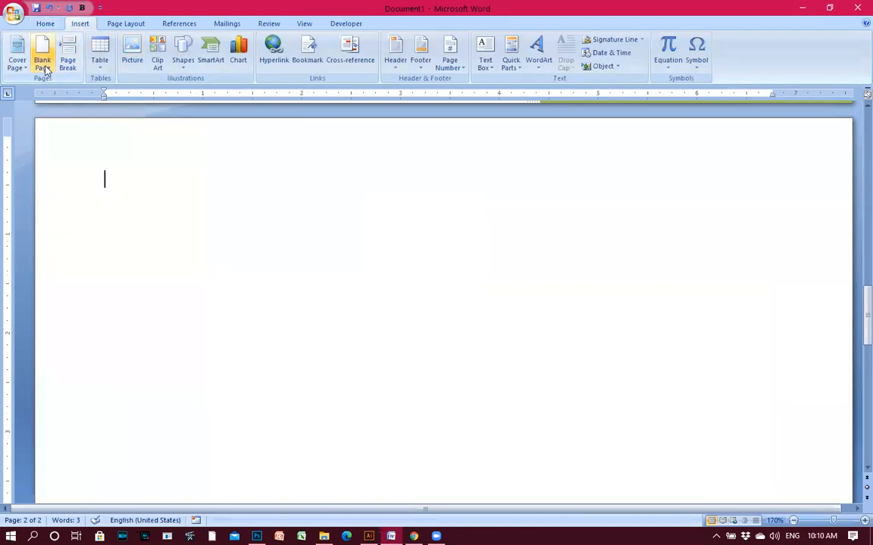
{"action": "left_click", "coordinate": [793, 521]}
{"action": "left_click", "coordinate": [793, 520]}
{"action": "left_click", "coordinate": [793, 521]}
{"action": "left_click", "coordinate": [794, 520]}
{"action": "left_click", "coordinate": [793, 520]}
{"action": "left_click", "coordinate": [793, 521]}
{"action": "left_click", "coordinate": [793, 520]}
{"action": "left_click", "coordinate": [793, 521]}
{"action": "left_click", "coordinate": [793, 520]}
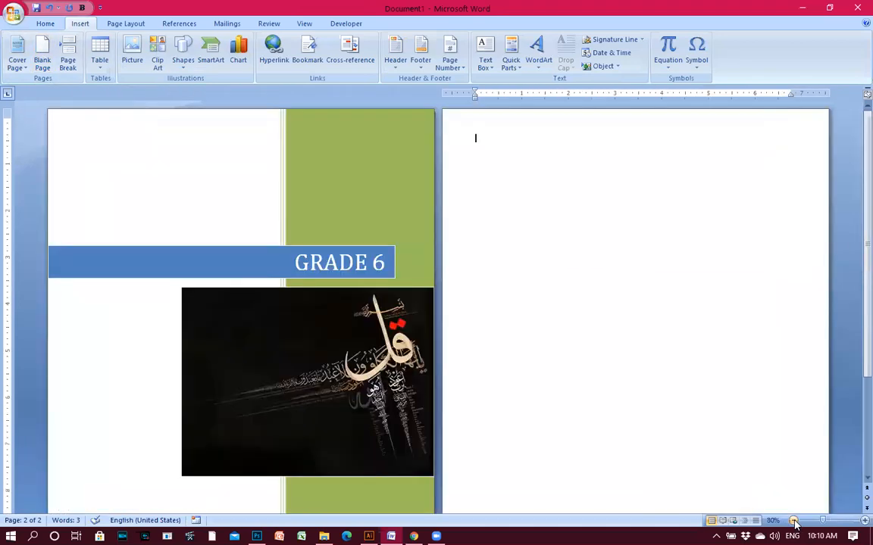
{"action": "left_click", "coordinate": [793, 520]}
{"action": "left_click", "coordinate": [793, 521]}
{"action": "left_click", "coordinate": [793, 520]}
{"action": "left_click", "coordinate": [794, 520]}
{"action": "left_click", "coordinate": [793, 520]}
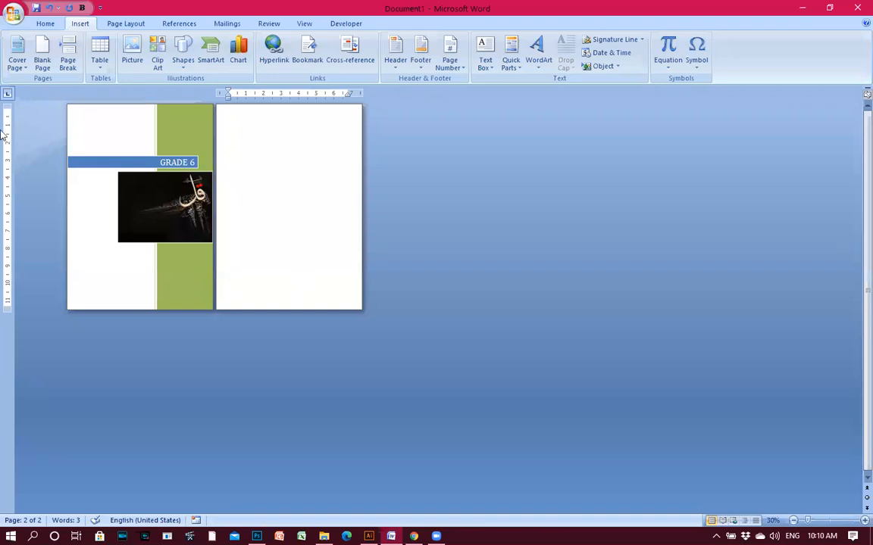
{"action": "left_click", "coordinate": [44, 50]}
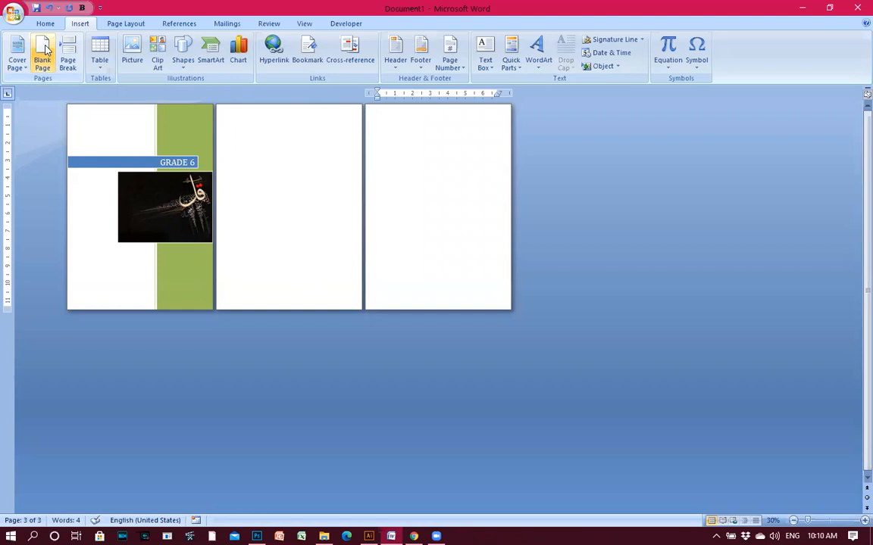
{"action": "left_click", "coordinate": [43, 50]}
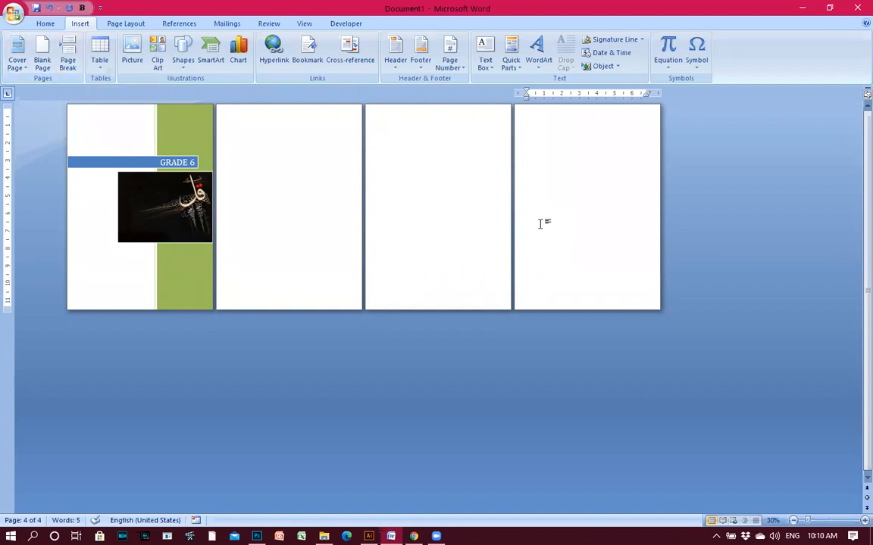
Add several more pages with Ctrl+Enter, then delete the extras back to two pages.
{"action": "key", "text": "ctrl+Return"}
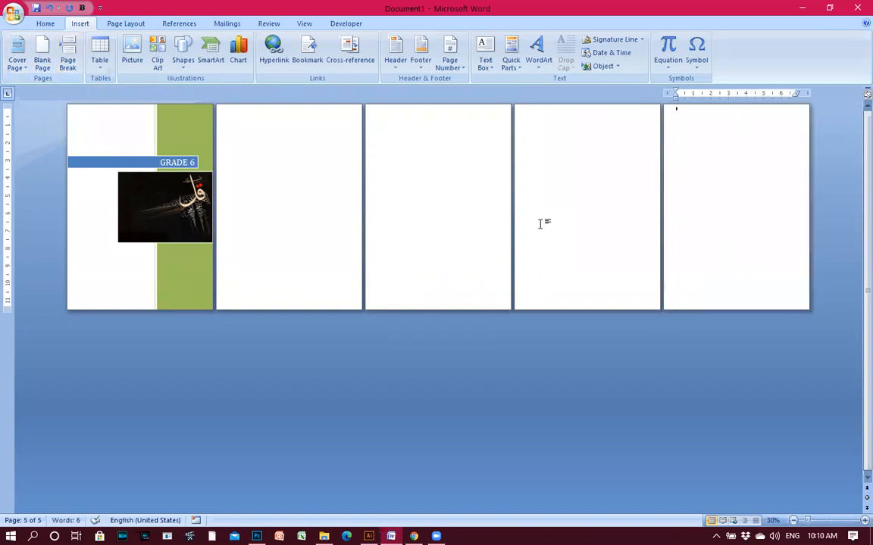
{"action": "key", "text": "ctrl+Return"}
{"action": "key", "text": "ctrl+Return"}
{"action": "key", "text": "ctrl+Return"}
{"action": "key", "text": "ctrl+Return"}
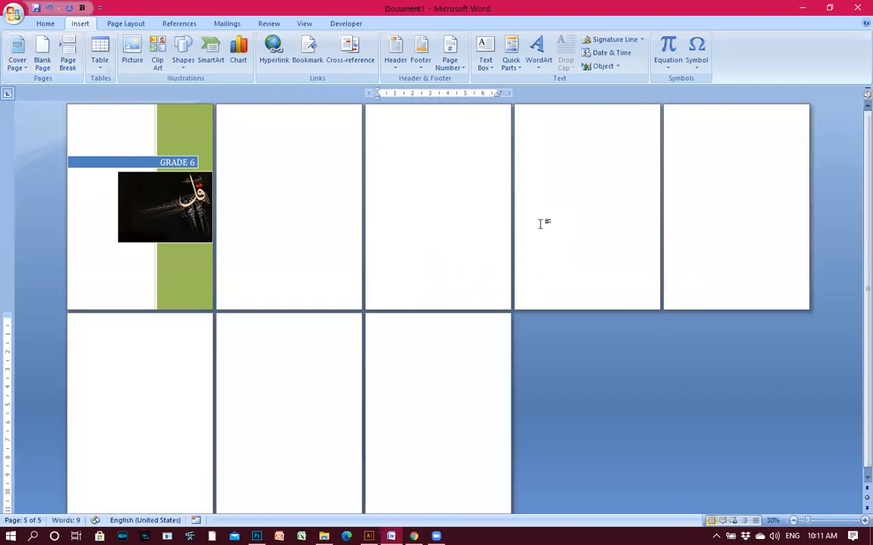
{"action": "key", "text": "ctrl+Return"}
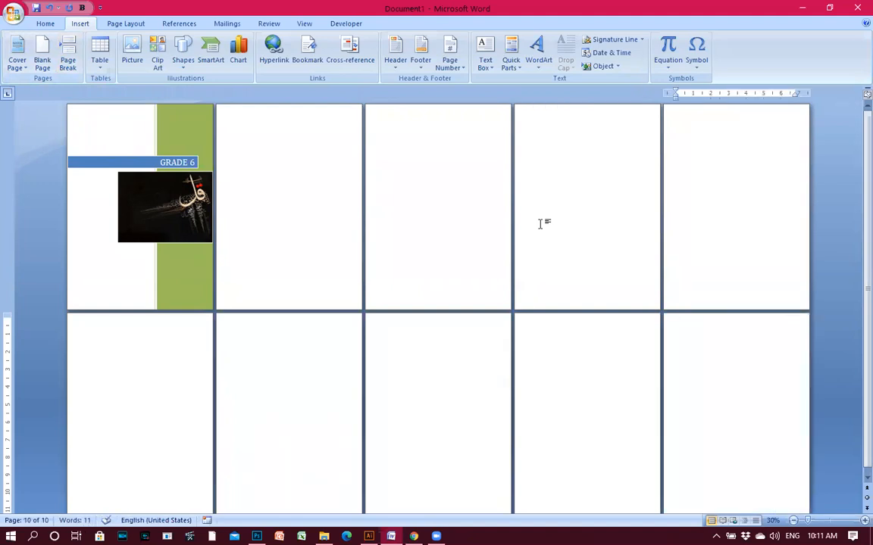
{"action": "key", "text": "BackSpace"}
{"action": "key", "text": "BackSpace"}
{"action": "key", "text": "BackSpace"}
{"action": "key", "text": "BackSpace"}
{"action": "key", "text": "BackSpace"}
{"action": "key", "text": "BackSpace"}
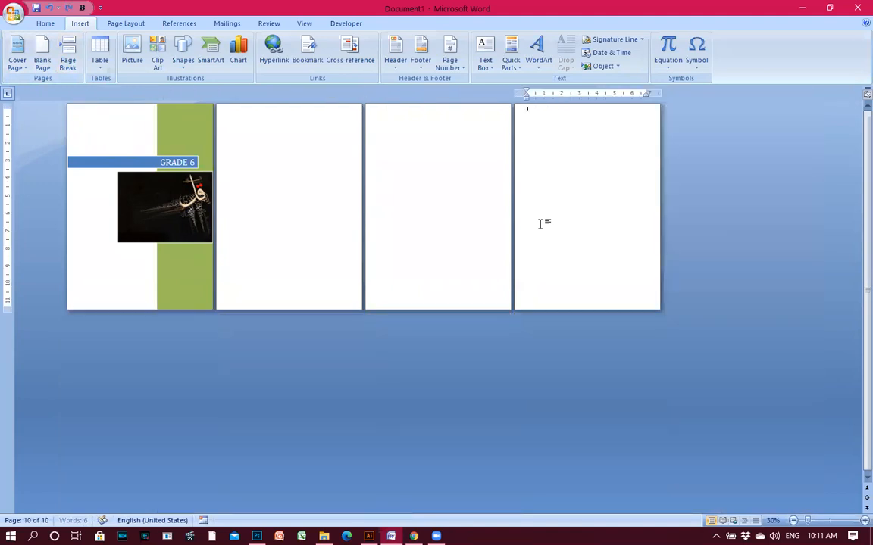
{"action": "key", "text": "BackSpace"}
{"action": "key", "text": "BackSpace"}
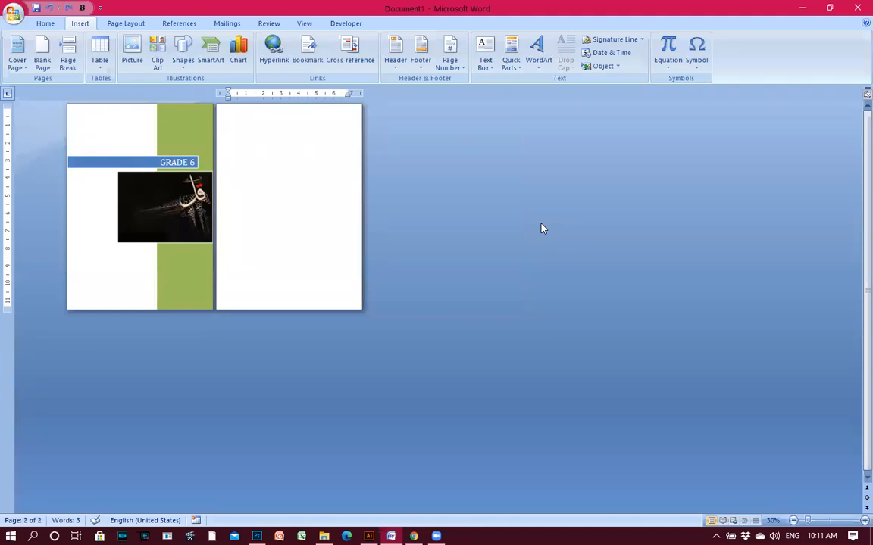
Add a blank third page, remove the extra fourth, and start a new line on page 3.
{"action": "left_click", "coordinate": [70, 50]}
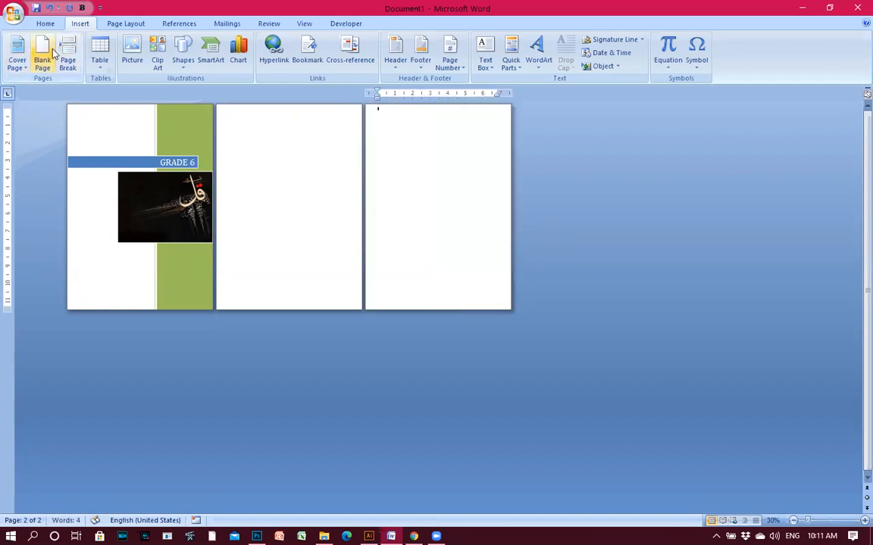
{"action": "left_click", "coordinate": [43, 48]}
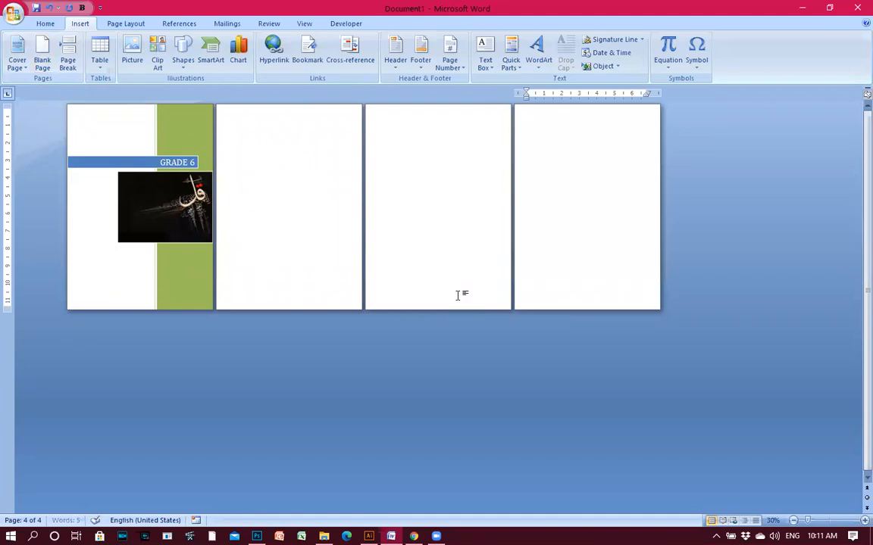
{"action": "key", "text": "BackSpace"}
{"action": "key", "text": "BackSpace"}
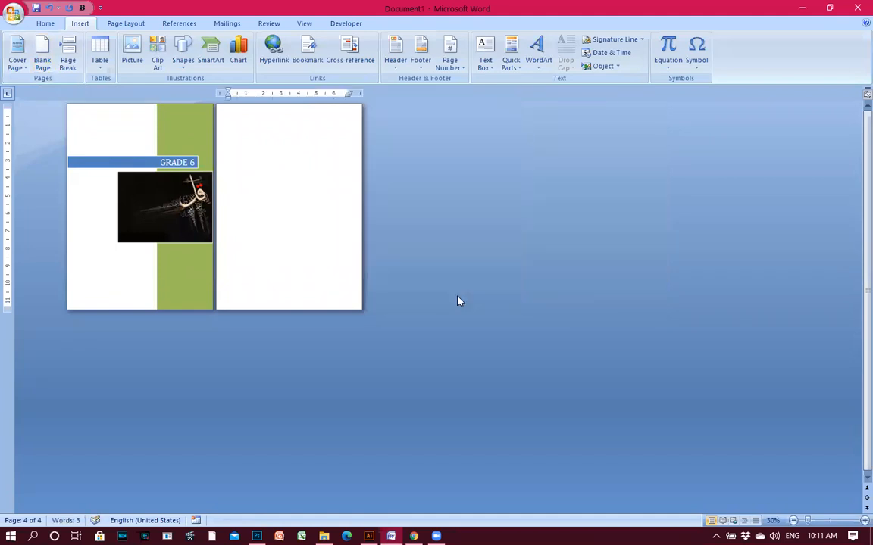
{"action": "left_click", "coordinate": [43, 60]}
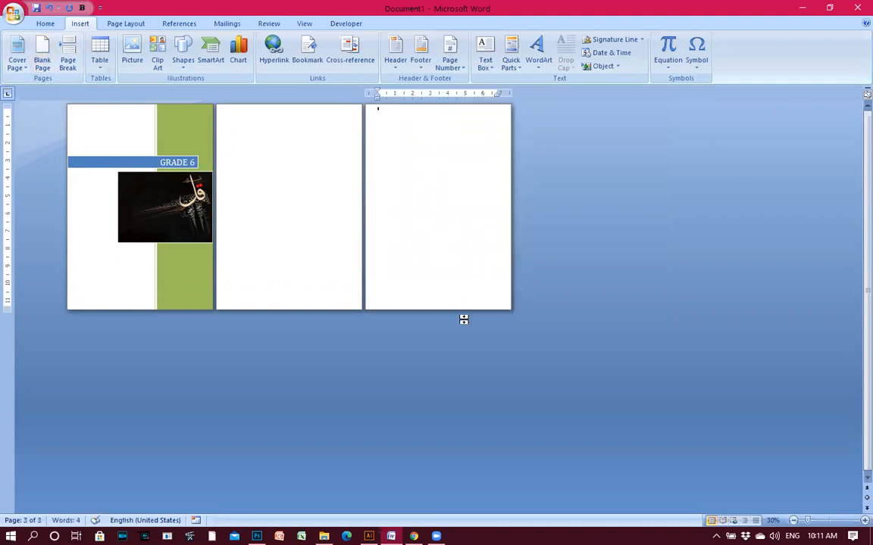
{"action": "key", "text": "Return"}
Zoom in and generate sample paragraphs on page 3 with =RAND().
{"action": "left_click", "coordinate": [864, 521]}
{"action": "left_click", "coordinate": [865, 521]}
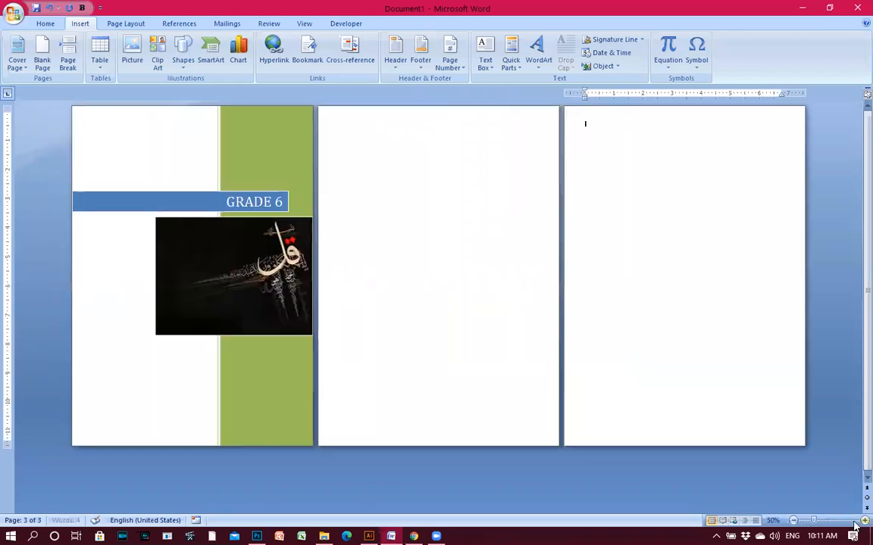
{"action": "left_click", "coordinate": [865, 521]}
{"action": "left_click", "coordinate": [864, 521]}
{"action": "left_click", "coordinate": [865, 520]}
{"action": "left_click", "coordinate": [864, 520]}
{"action": "type", "text": "="}
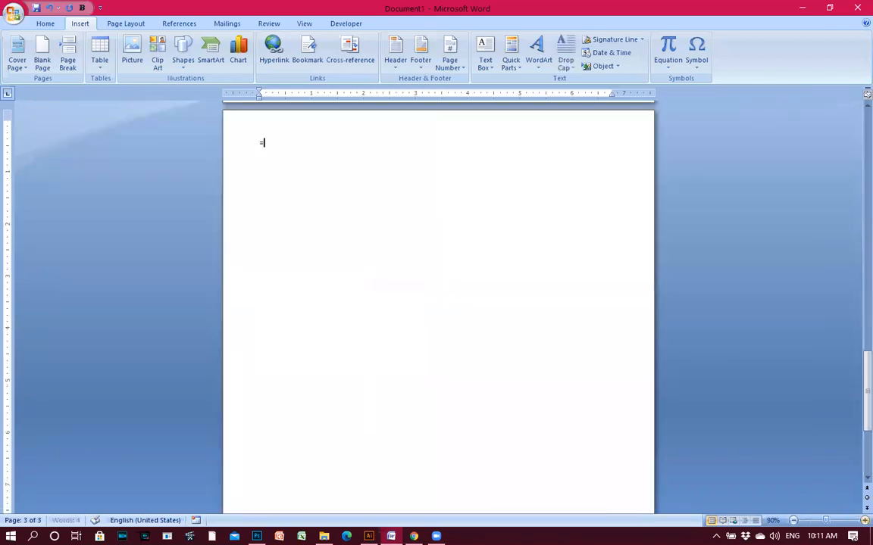
{"action": "type", "text": "RAND()"}
{"action": "key", "text": "Return"}
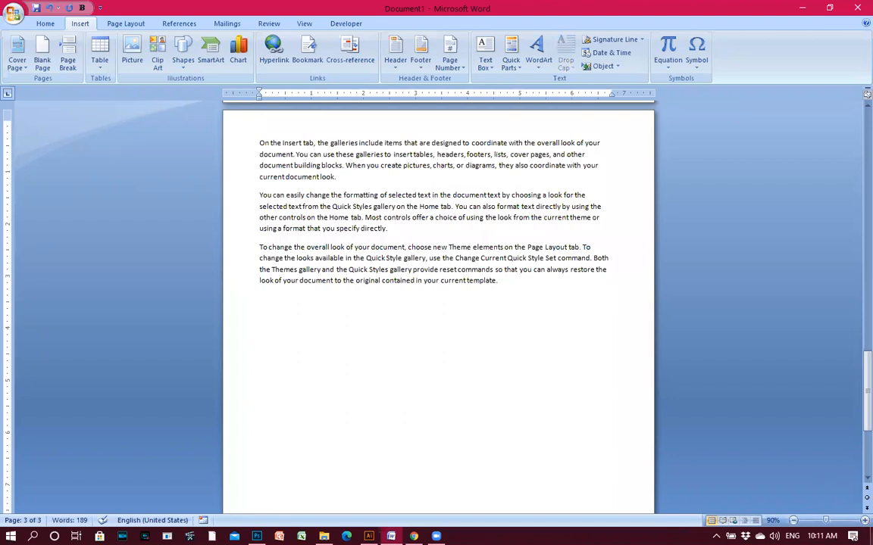
Insert a page break after paragraph 2 so paragraph 3 moves to page 4.
{"action": "left_click", "coordinate": [389, 228]}
{"action": "left_click", "coordinate": [239, 248]}
{"action": "left_click", "coordinate": [279, 259]}
{"action": "left_click", "coordinate": [383, 229]}
{"action": "key", "text": "ctrl+Return"}
Check pages 3 and 4, then zoom out to see several pages.
{"action": "scroll", "coordinate": [403, 227], "scroll_direction": "up", "scroll_amount": 10}
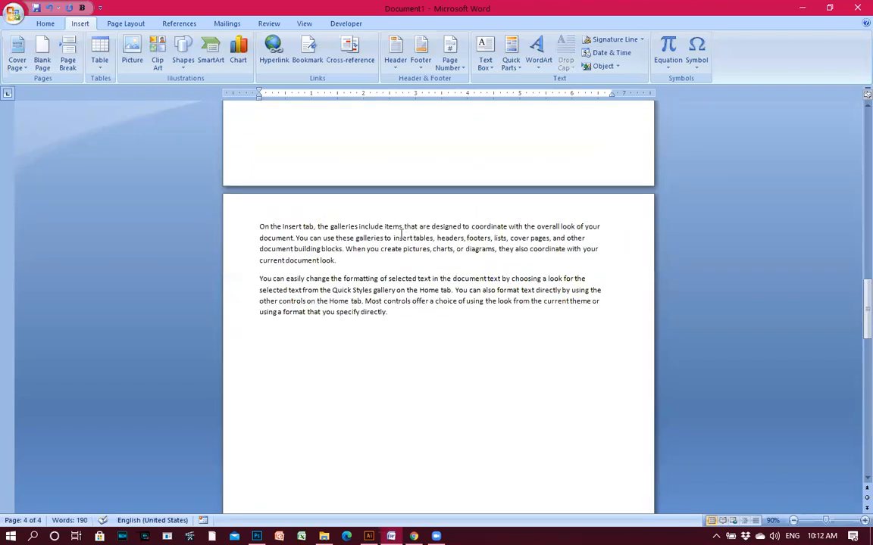
{"action": "scroll", "coordinate": [398, 315], "scroll_direction": "down", "scroll_amount": 10}
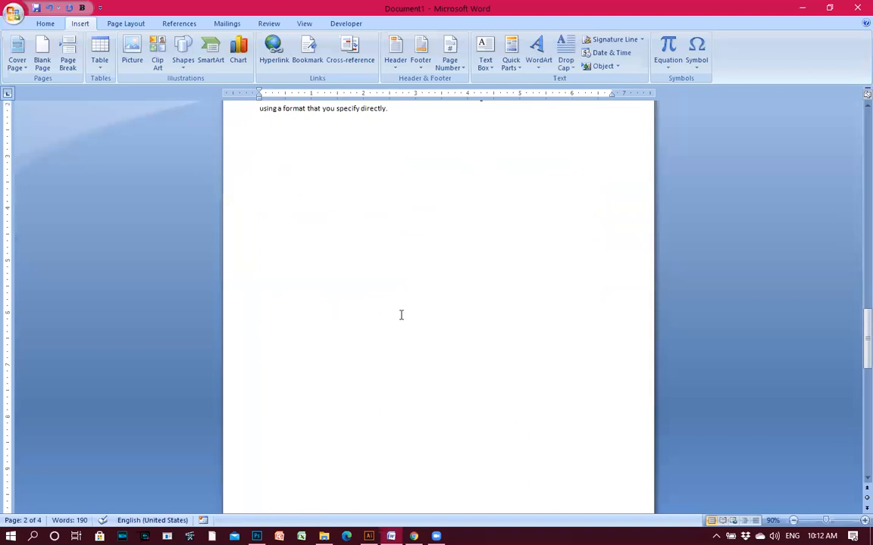
{"action": "scroll", "coordinate": [401, 315], "scroll_direction": "down", "scroll_amount": 5}
{"action": "left_click", "coordinate": [259, 297]}
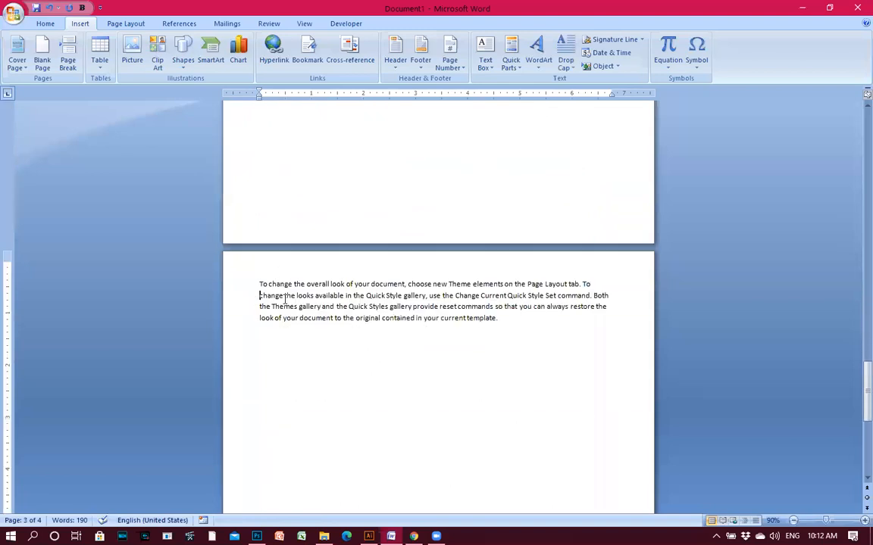
{"action": "left_click", "coordinate": [269, 276]}
{"action": "scroll", "coordinate": [428, 305], "scroll_direction": "down", "scroll_amount": 10}
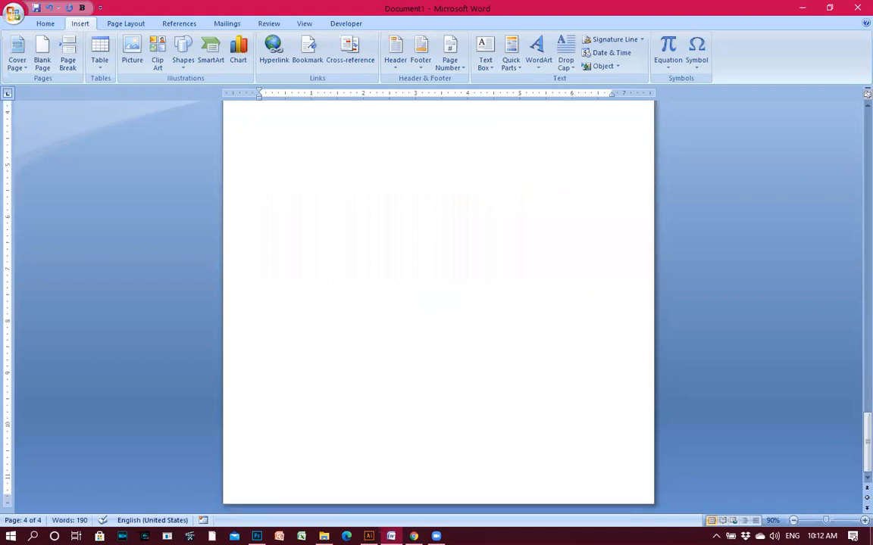
{"action": "left_click", "coordinate": [793, 520]}
{"action": "left_click", "coordinate": [793, 520]}
{"action": "left_click", "coordinate": [793, 520]}
{"action": "left_click", "coordinate": [793, 521]}
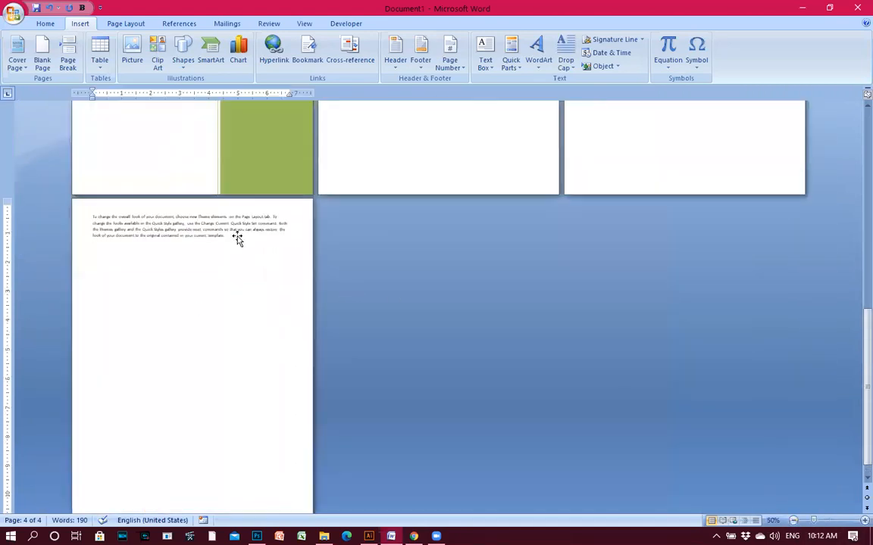
Insert a page break after page 3's first paragraph, pushing the second onto its own page.
{"action": "scroll", "coordinate": [238, 239], "scroll_direction": "up", "scroll_amount": 5}
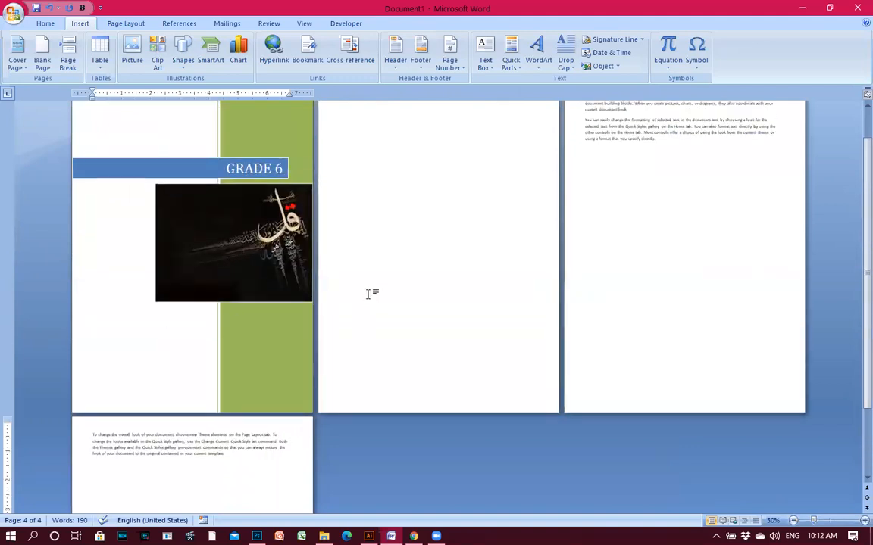
{"action": "scroll", "coordinate": [368, 293], "scroll_direction": "up", "scroll_amount": 1}
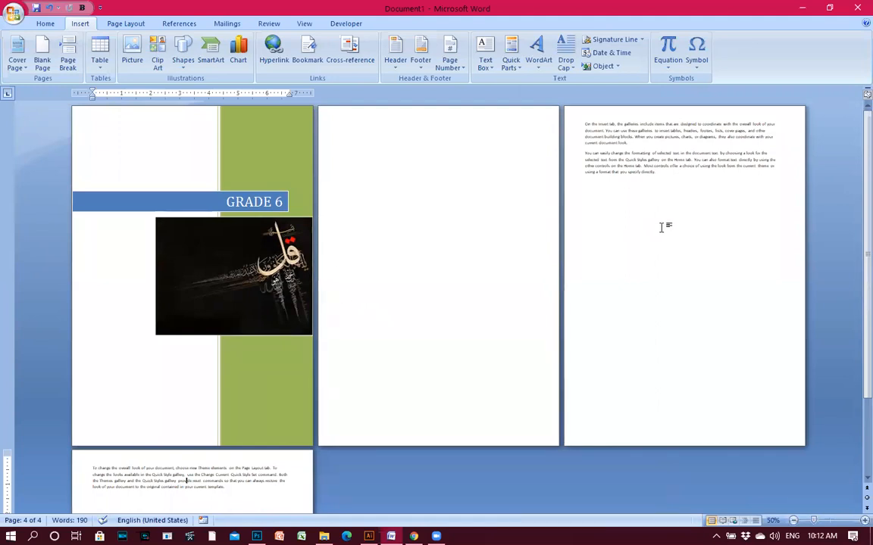
{"action": "left_click", "coordinate": [660, 187]}
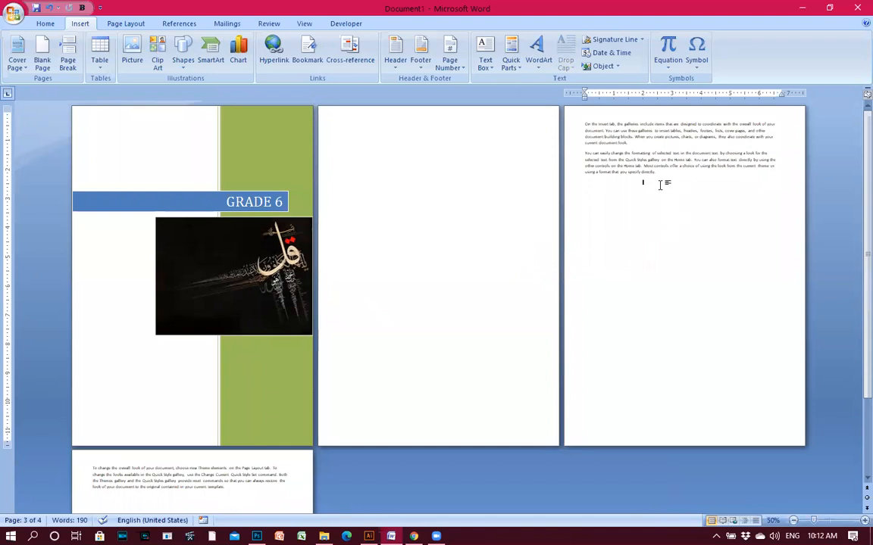
{"action": "left_click", "coordinate": [636, 141]}
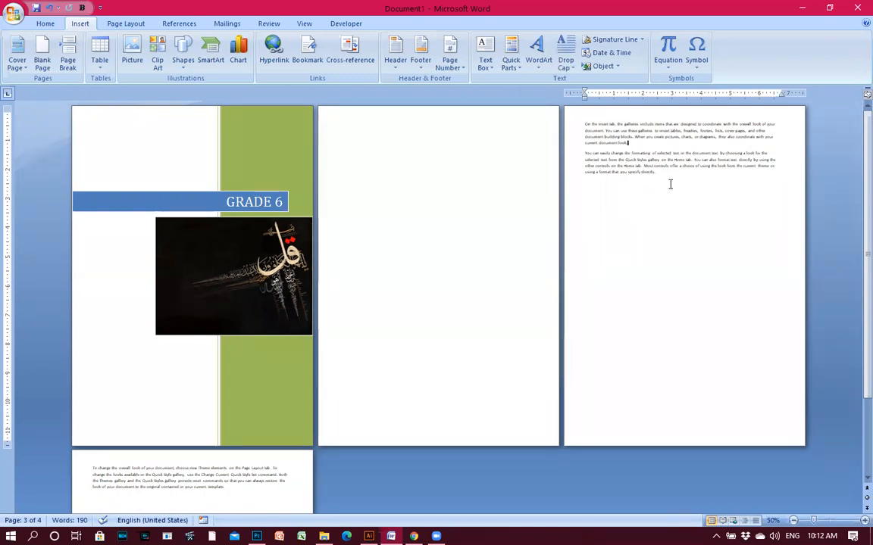
{"action": "key", "text": "ctrl+Return"}
{"action": "scroll", "coordinate": [343, 348], "scroll_direction": "down", "scroll_amount": 2}
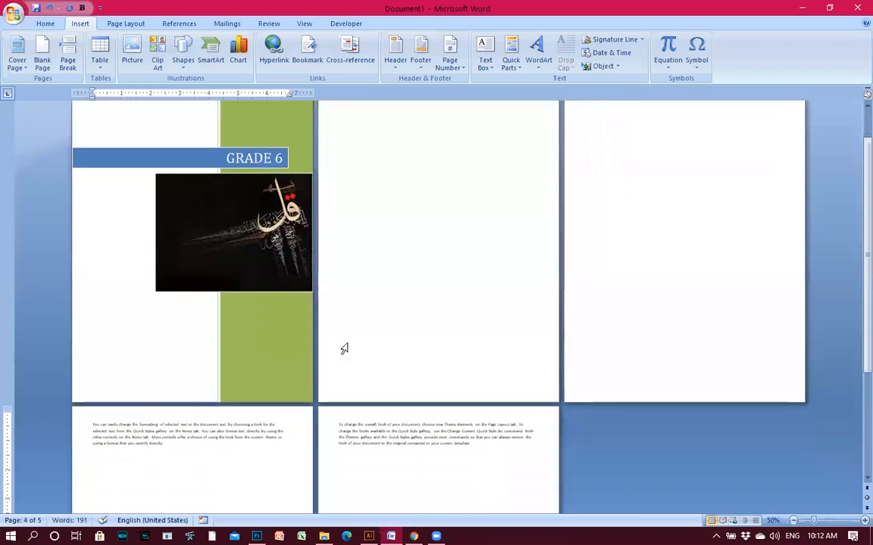
{"action": "scroll", "coordinate": [616, 207], "scroll_direction": "up", "scroll_amount": 2}
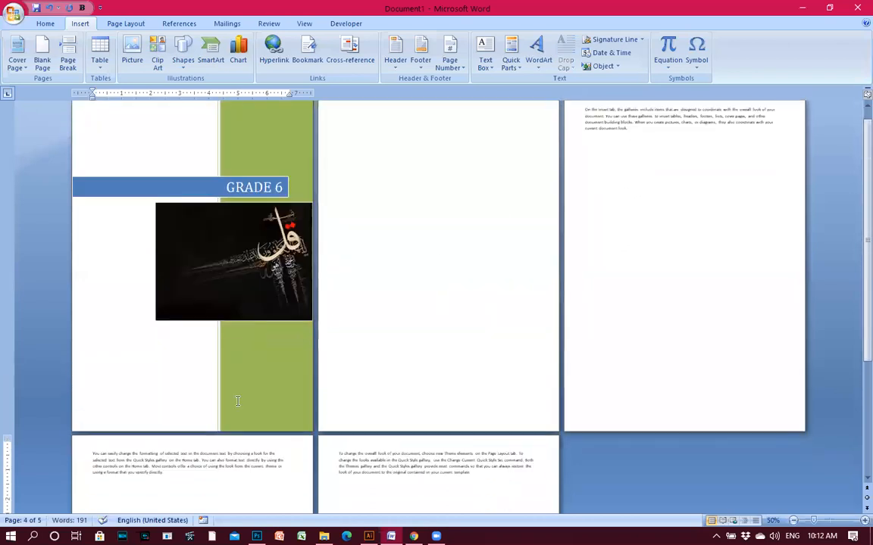
{"action": "scroll", "coordinate": [214, 362], "scroll_direction": "down", "scroll_amount": 2}
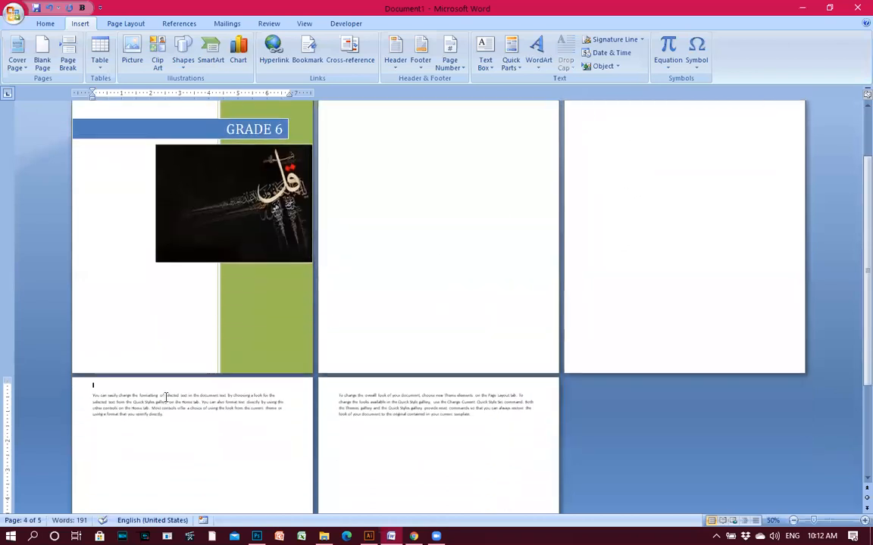
Select all text from page 5 back to page 3 and delete it with the empty page.
{"action": "left_click", "coordinate": [444, 401]}
{"action": "scroll", "coordinate": [581, 347], "scroll_direction": "up", "scroll_amount": 2}
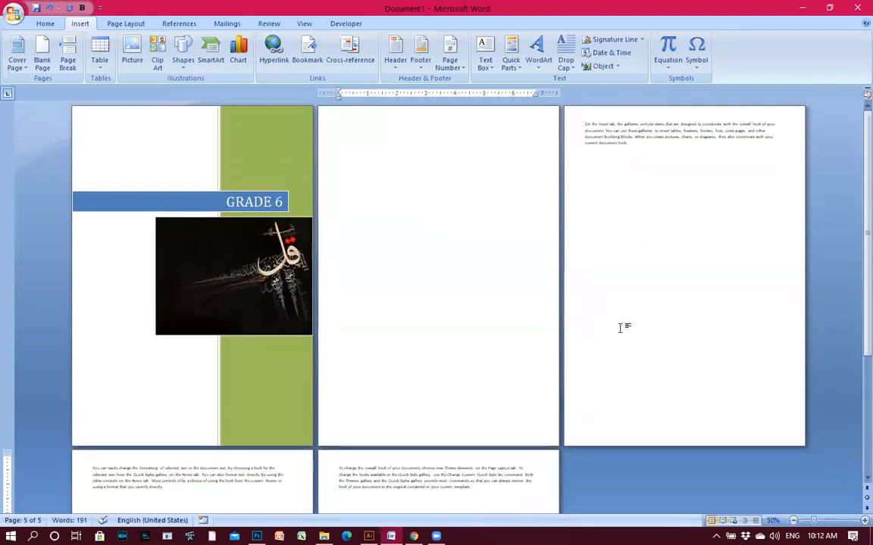
{"action": "scroll", "coordinate": [590, 379], "scroll_direction": "down", "scroll_amount": 2}
{"action": "left_click", "coordinate": [151, 439]}
{"action": "scroll", "coordinate": [457, 440], "scroll_direction": "down", "scroll_amount": 2}
{"action": "scroll", "coordinate": [508, 390], "scroll_direction": "up", "scroll_amount": 2}
{"action": "scroll", "coordinate": [485, 371], "scroll_direction": "down", "scroll_amount": 2}
{"action": "left_click", "coordinate": [488, 367]}
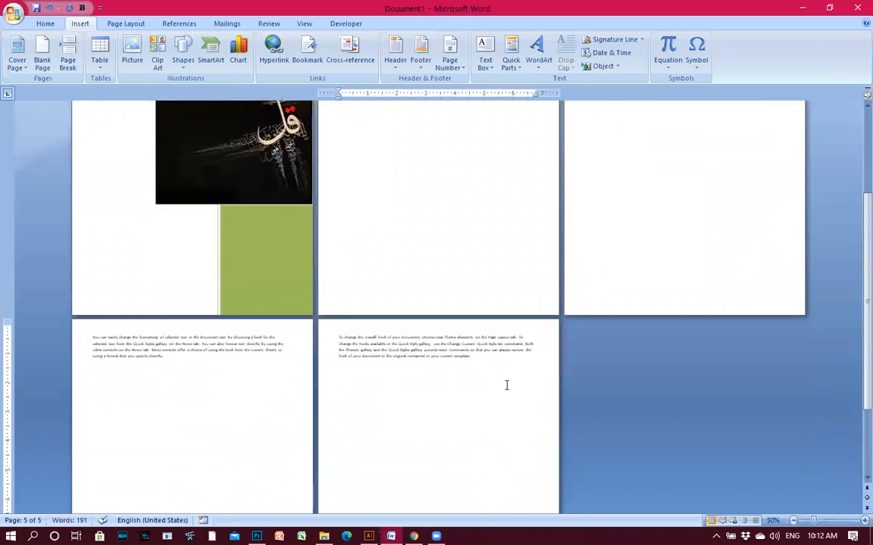
{"action": "scroll", "coordinate": [507, 394], "scroll_direction": "up", "scroll_amount": 4}
{"action": "left_click_drag", "start_coordinate": [500, 496], "coordinate": [584, 128]}
{"action": "key", "text": "BackSpace"}
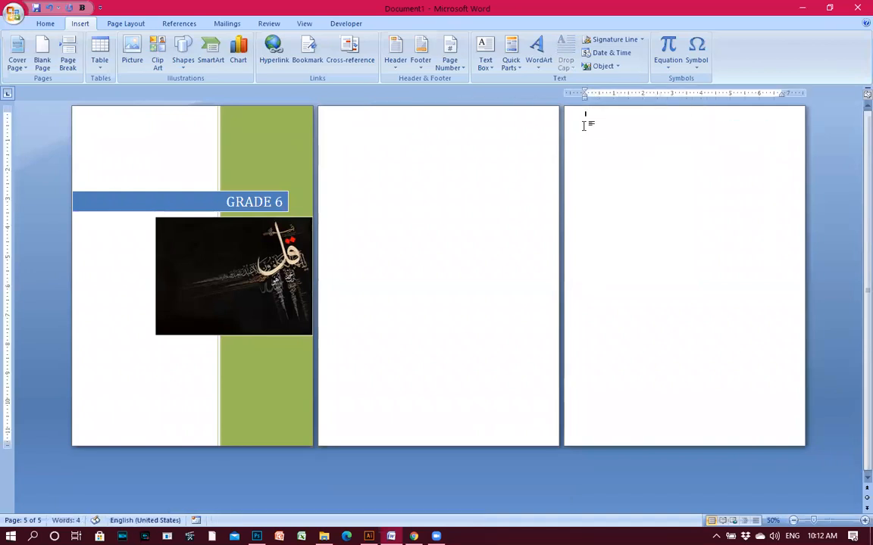
{"action": "key", "text": "BackSpace"}
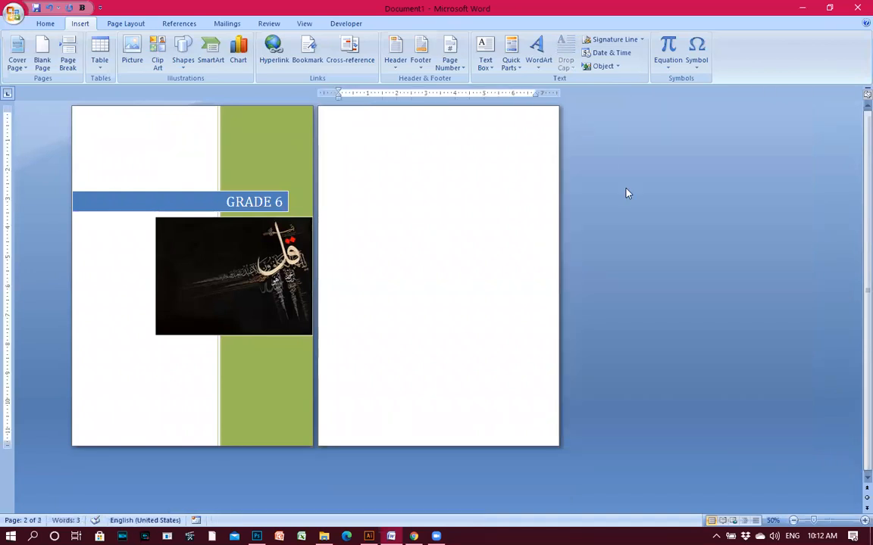
Zoom the document back to 100%.
{"action": "left_click", "coordinate": [862, 521]}
{"action": "left_click", "coordinate": [862, 521]}
{"action": "left_click", "coordinate": [862, 522]}
{"action": "left_click", "coordinate": [862, 521]}
{"action": "left_click", "coordinate": [856, 523]}
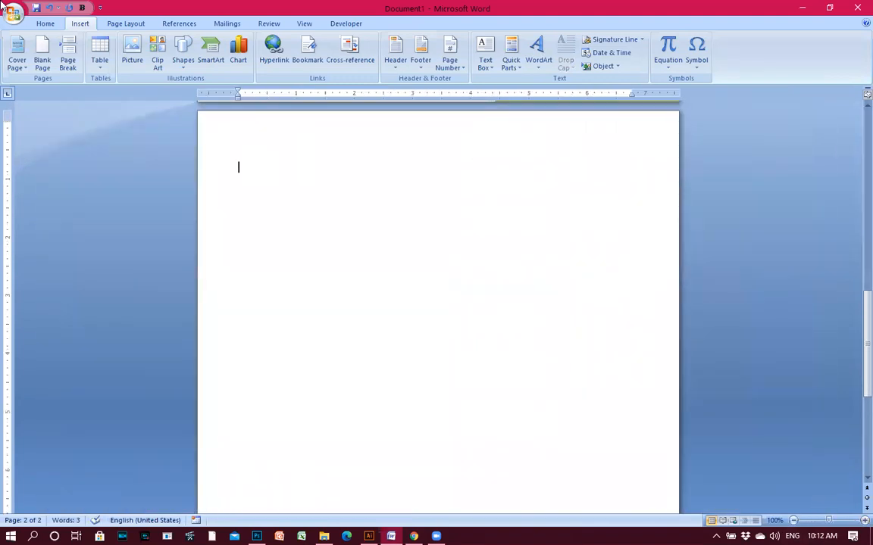
Open the Insert Table dialog, center it, and set 8 columns by 4 rows.
{"action": "left_click", "coordinate": [99, 67]}
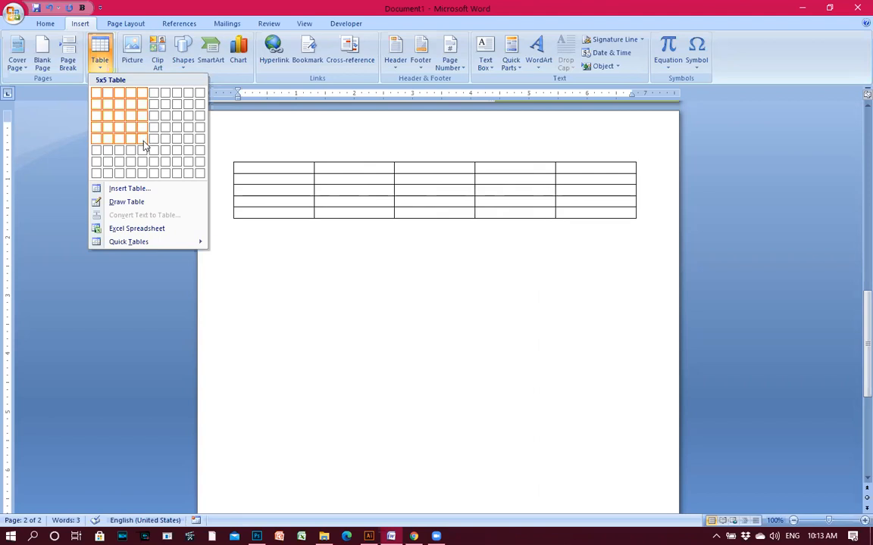
{"action": "left_click", "coordinate": [117, 188]}
{"action": "left_click_drag", "start_coordinate": [216, 155], "coordinate": [307, 165]}
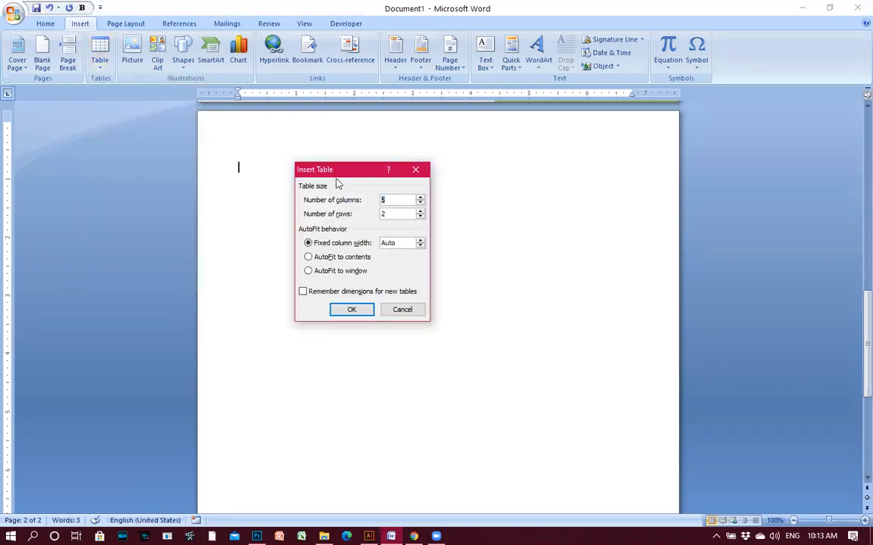
{"action": "key", "text": "BackSpace"}
{"action": "left_click", "coordinate": [420, 202]}
{"action": "type", "text": "8"}
Insert the 8×4 table and click through the cells of each column.
{"action": "left_click", "coordinate": [352, 311]}
{"action": "left_click_drag", "start_coordinate": [259, 174], "coordinate": [263, 203]}
{"action": "left_click", "coordinate": [433, 201]}
{"action": "left_click_drag", "start_coordinate": [288, 167], "coordinate": [362, 203]}
{"action": "left_click", "coordinate": [369, 202]}
{"action": "left_click", "coordinate": [413, 199]}
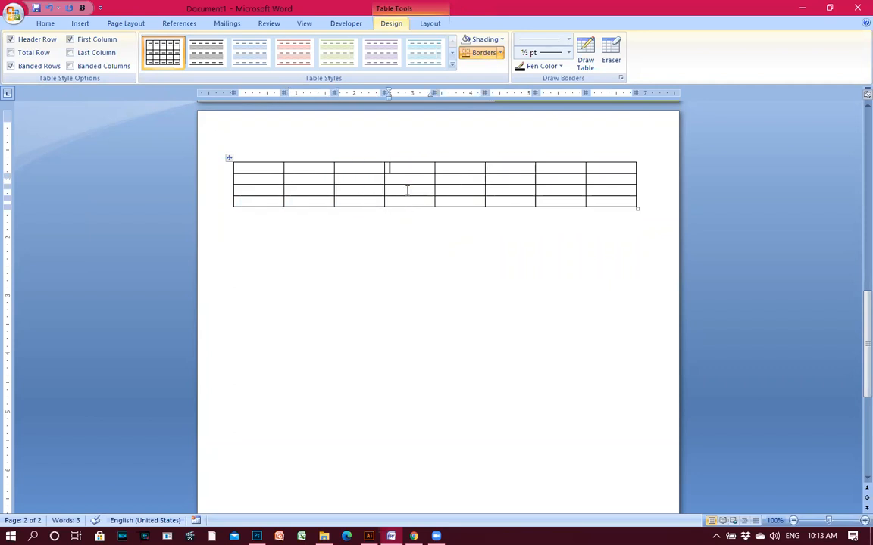
{"action": "left_click_drag", "start_coordinate": [391, 166], "coordinate": [413, 202]}
{"action": "left_click", "coordinate": [484, 203]}
{"action": "left_click", "coordinate": [515, 201]}
{"action": "left_click", "coordinate": [586, 201]}
{"action": "left_click", "coordinate": [612, 203]}
Select the first row, then the whole trial table.
{"action": "left_click_drag", "start_coordinate": [255, 167], "coordinate": [263, 199]}
{"action": "left_click", "coordinate": [588, 179]}
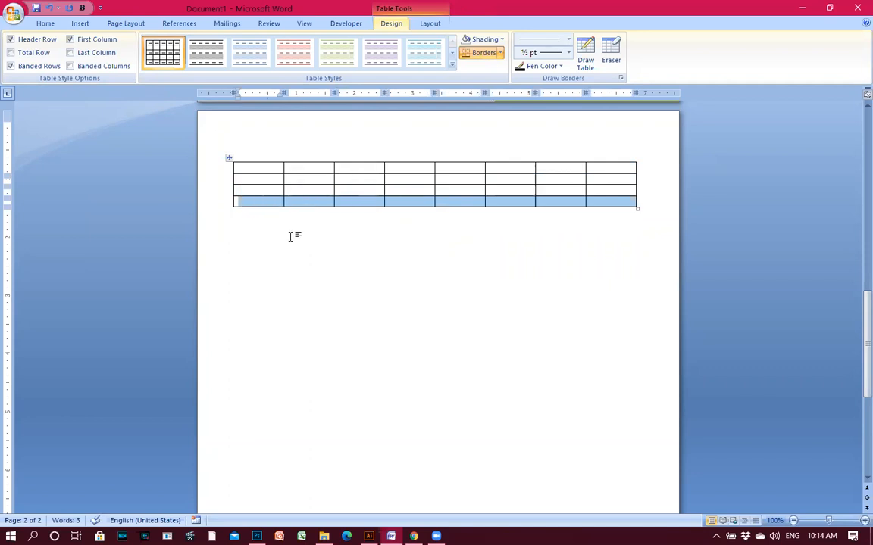
{"action": "left_click", "coordinate": [272, 212]}
{"action": "mouse_move", "coordinate": [244, 159]}
{"action": "left_mouse_down"}
{"action": "mouse_move", "coordinate": [279, 204]}
{"action": "mouse_move", "coordinate": [261, 220]}
{"action": "mouse_move", "coordinate": [243, 144]}
{"action": "left_mouse_up"}
{"action": "left_click", "coordinate": [271, 174]}
Delete the trial table and insert an 8×5 table from the Table grid.
{"action": "key", "text": "BackSpace"}
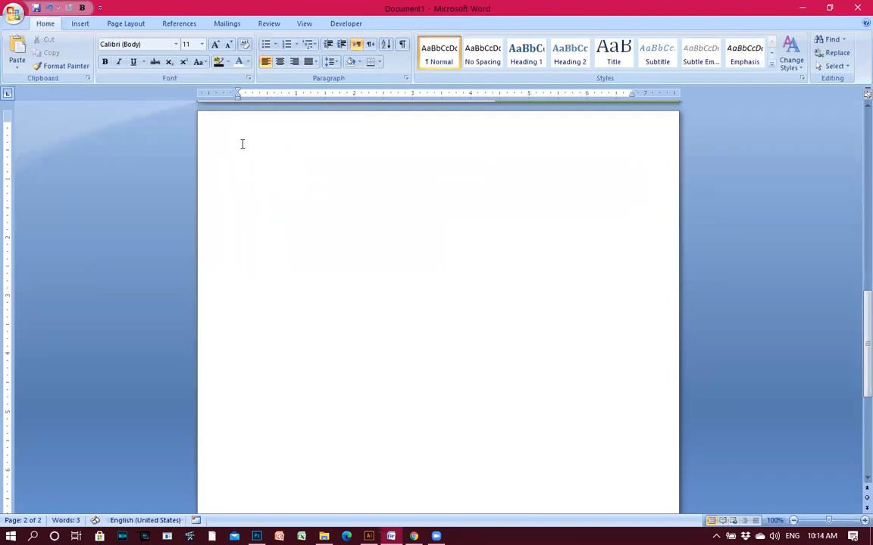
{"action": "left_click", "coordinate": [79, 24]}
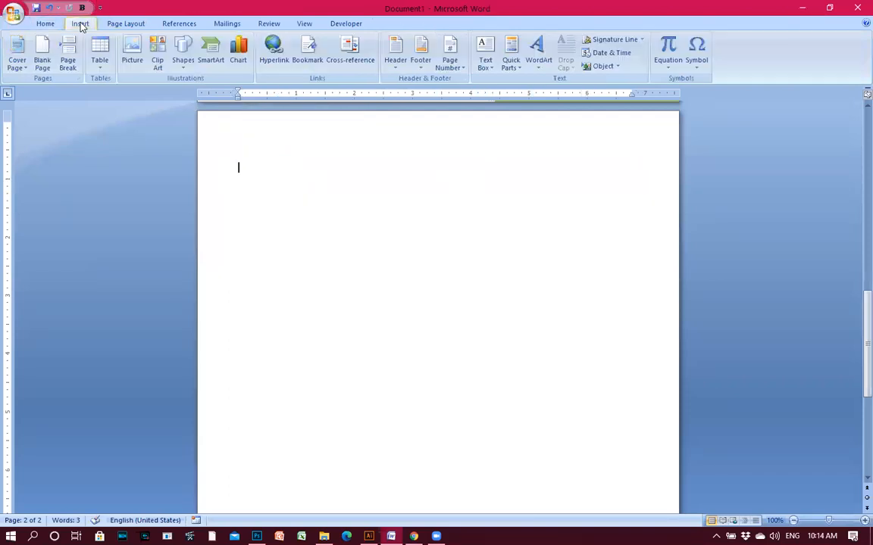
{"action": "left_click", "coordinate": [100, 61]}
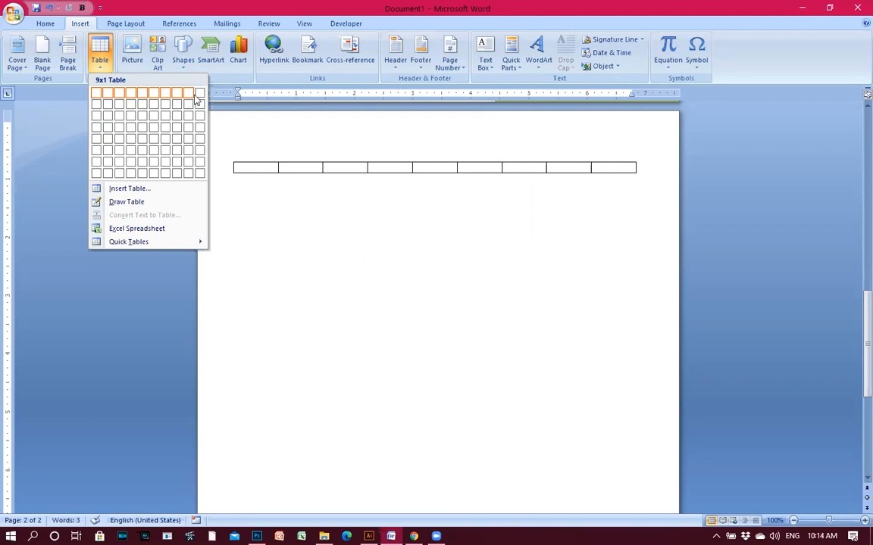
{"action": "left_click", "coordinate": [176, 143]}
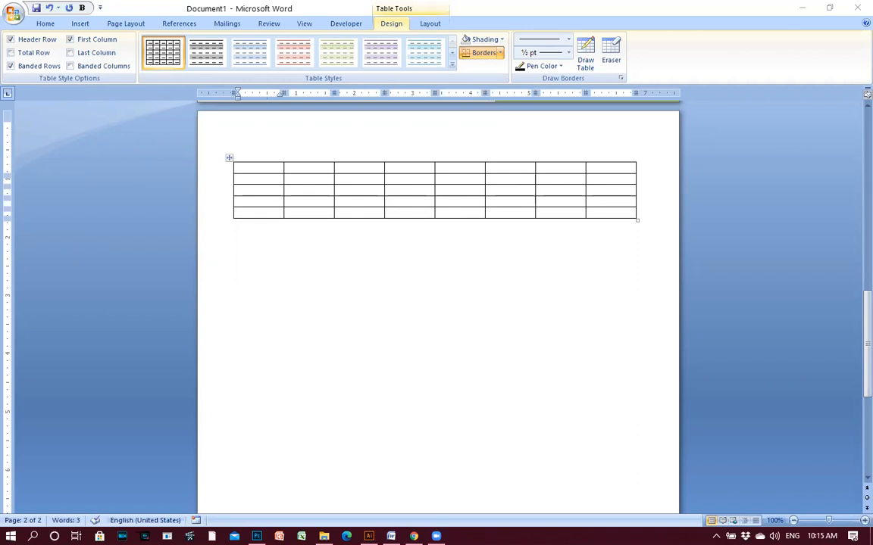
Zoom in on the table and select its bottom row.
{"action": "left_click", "coordinate": [297, 227]}
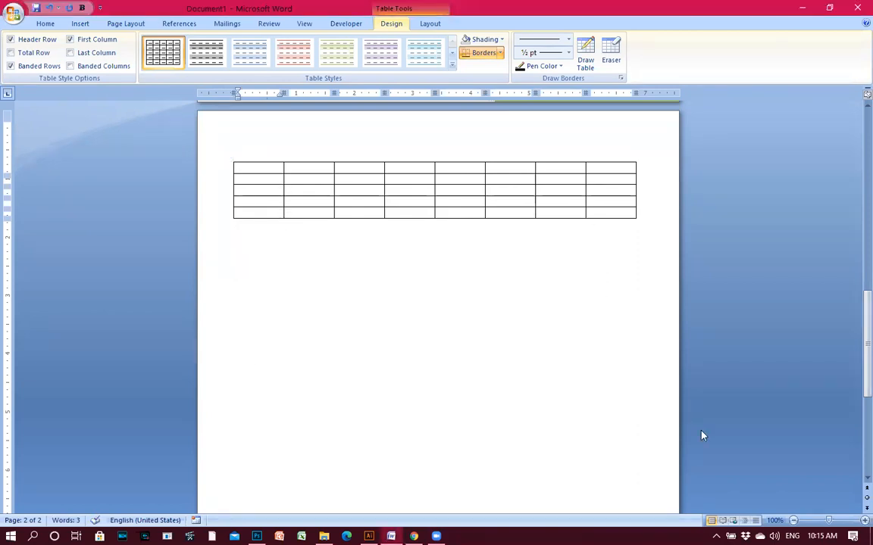
{"action": "left_click", "coordinate": [864, 520]}
{"action": "left_click", "coordinate": [864, 520]}
{"action": "left_click", "coordinate": [864, 520]}
{"action": "left_click", "coordinate": [864, 520]}
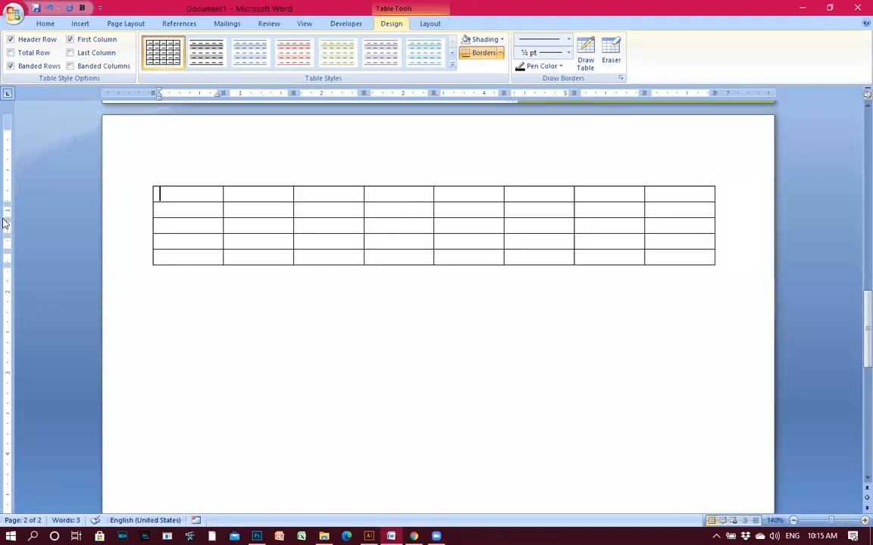
{"action": "key", "text": "shift+Down"}
{"action": "key", "text": "shift+Down"}
{"action": "key", "text": "shift+Down"}
{"action": "key", "text": "shift+Down"}
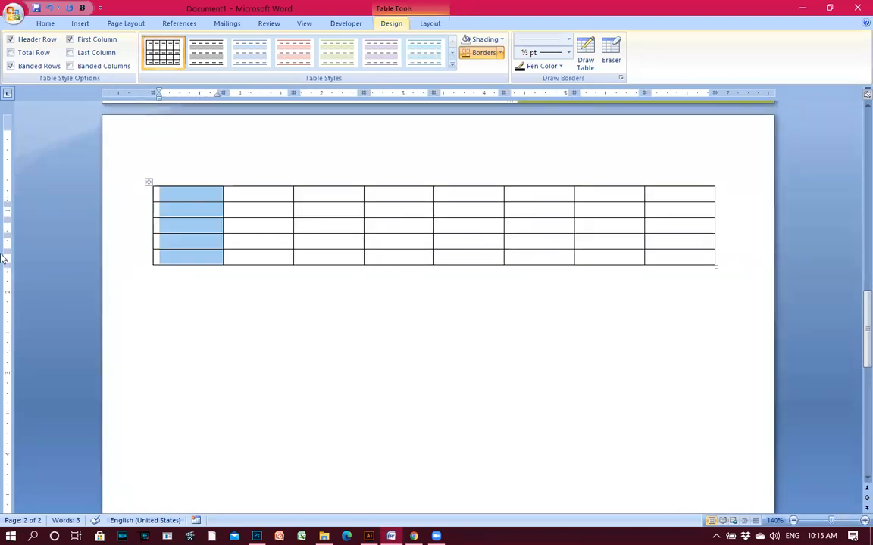
{"action": "left_click", "coordinate": [665, 256]}
{"action": "left_click_drag", "start_coordinate": [672, 256], "coordinate": [163, 213]}
{"action": "left_click", "coordinate": [671, 342]}
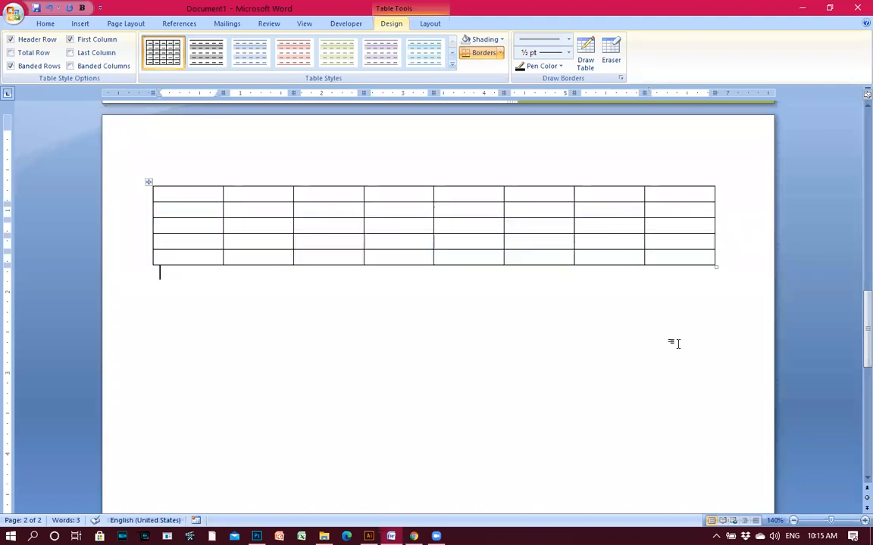
{"action": "left_click", "coordinate": [697, 255]}
Add rows with Enter just after the last row until the table has 9 rows.
{"action": "left_click", "coordinate": [723, 256]}
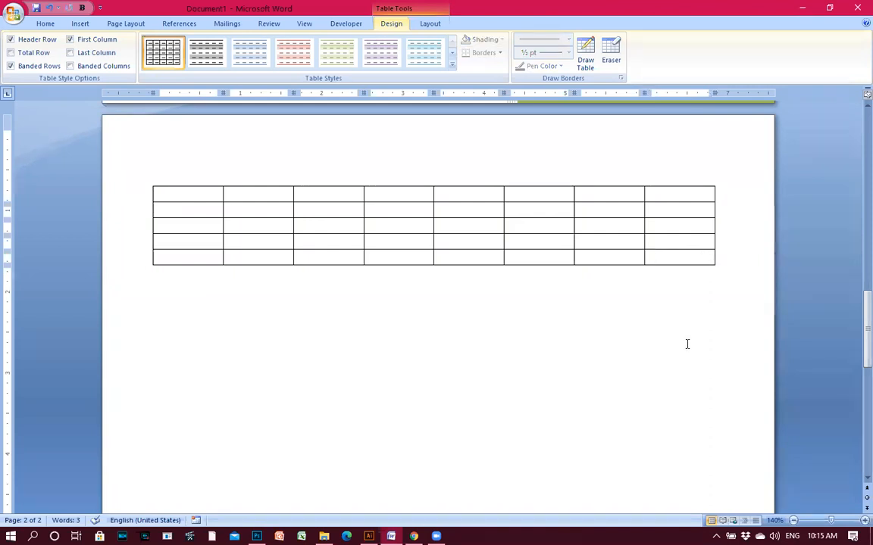
{"action": "mouse_move", "coordinate": [714, 263]}
{"action": "key", "text": "Return"}
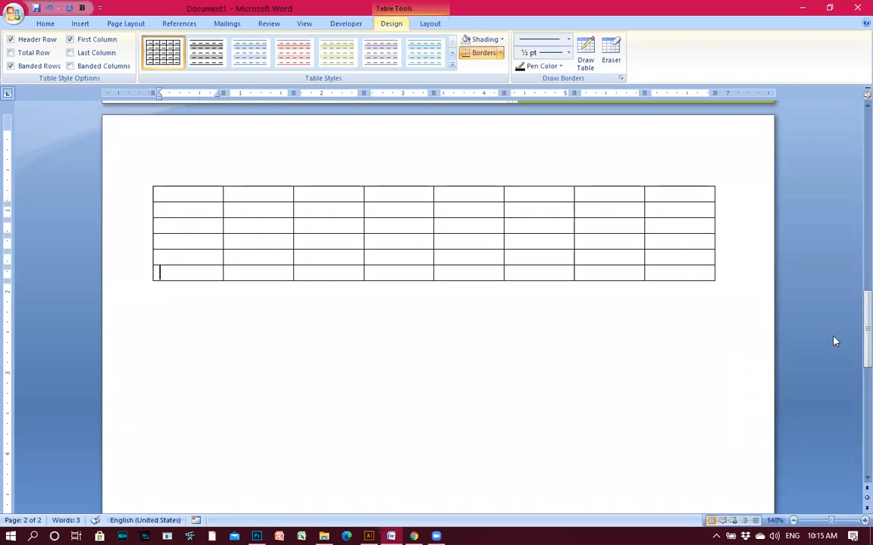
{"action": "left_click", "coordinate": [717, 270]}
{"action": "key", "text": "Return"}
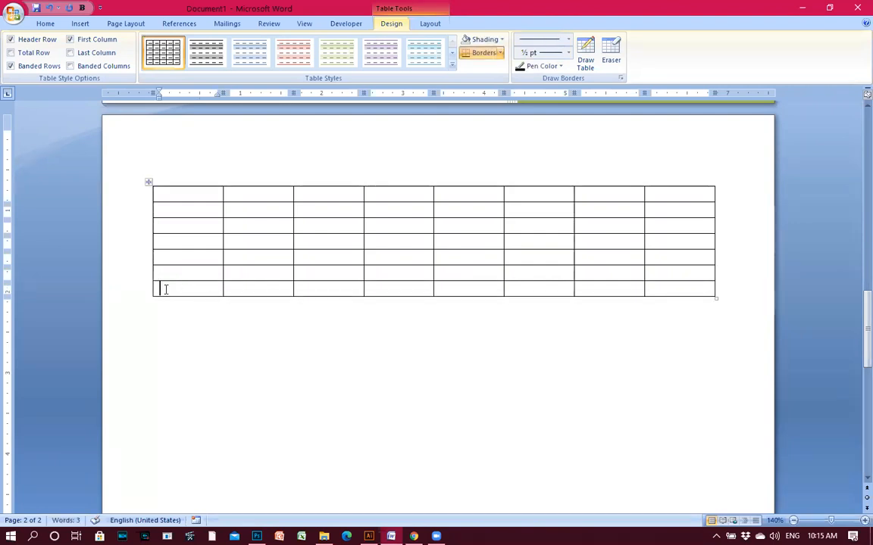
{"action": "left_click", "coordinate": [725, 287]}
{"action": "key", "text": "Return"}
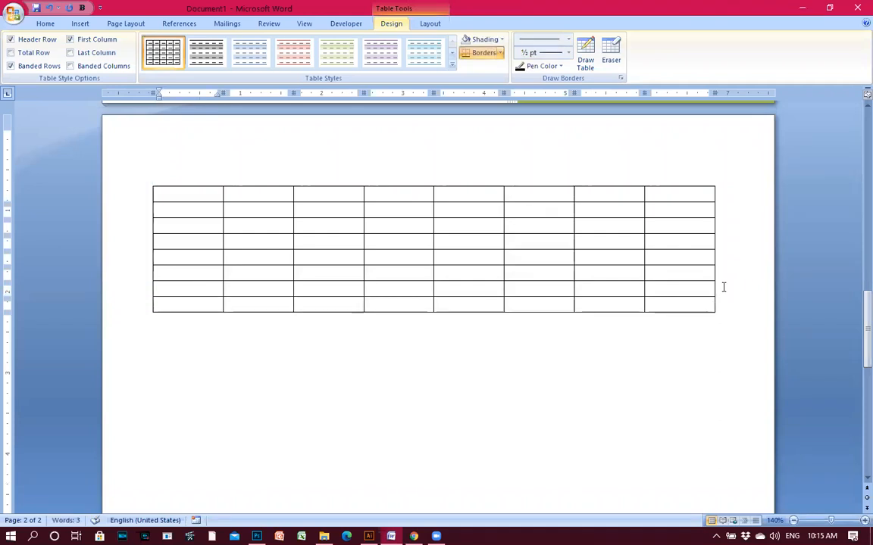
{"action": "left_click", "coordinate": [722, 303]}
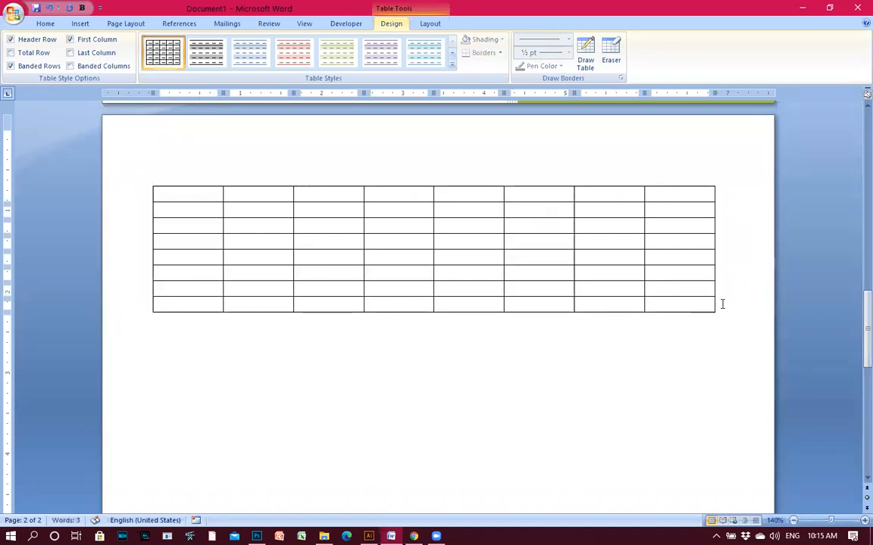
{"action": "key", "text": "Return"}
{"action": "left_click", "coordinate": [715, 328]}
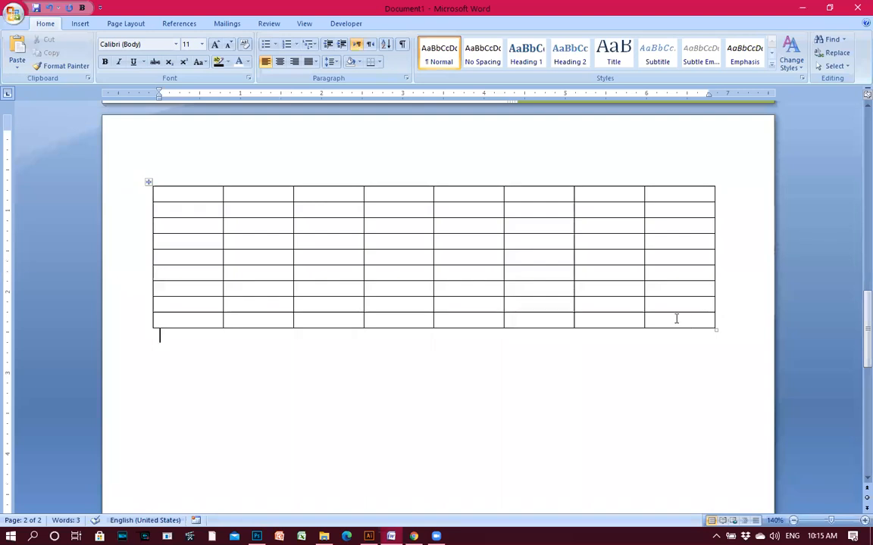
Insert three new rows below the table's last rows.
{"action": "left_click_drag", "start_coordinate": [666, 321], "coordinate": [528, 300]}
{"action": "left_click", "coordinate": [224, 337]}
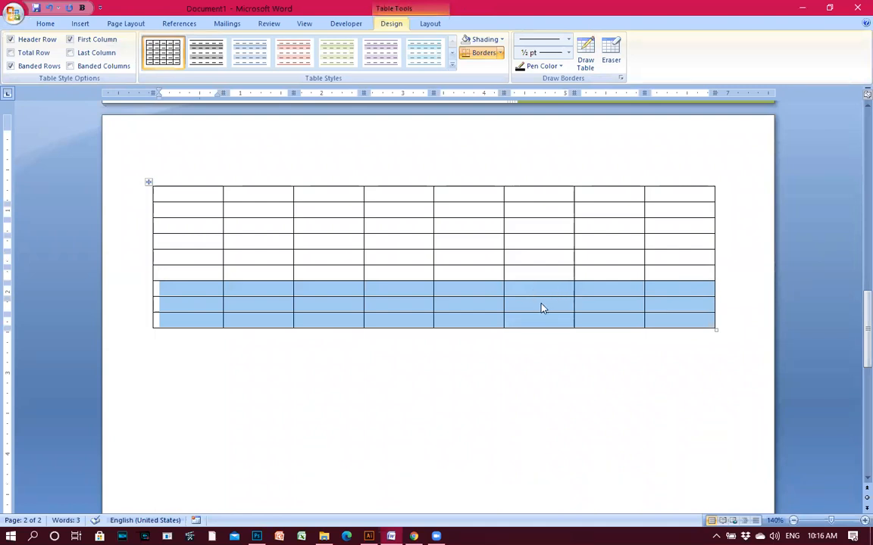
{"action": "right_click", "coordinate": [543, 308]}
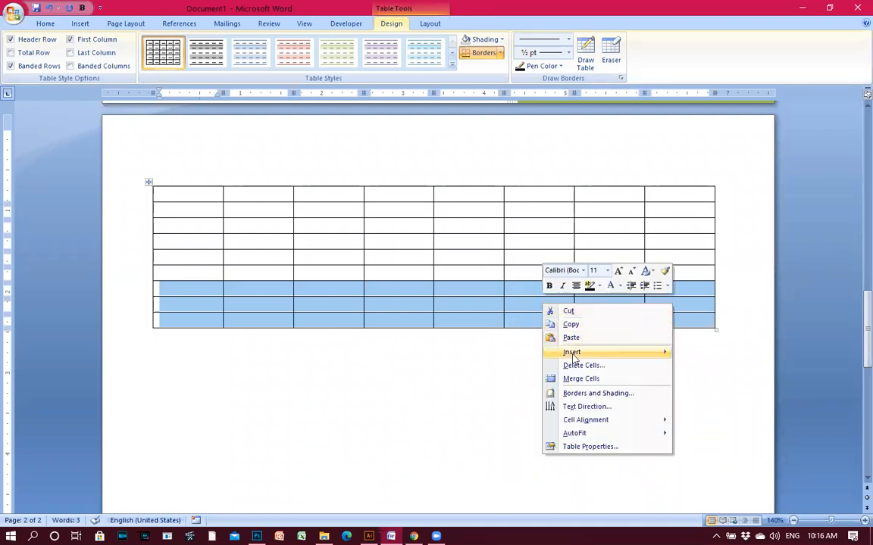
{"action": "mouse_move", "coordinate": [574, 356]}
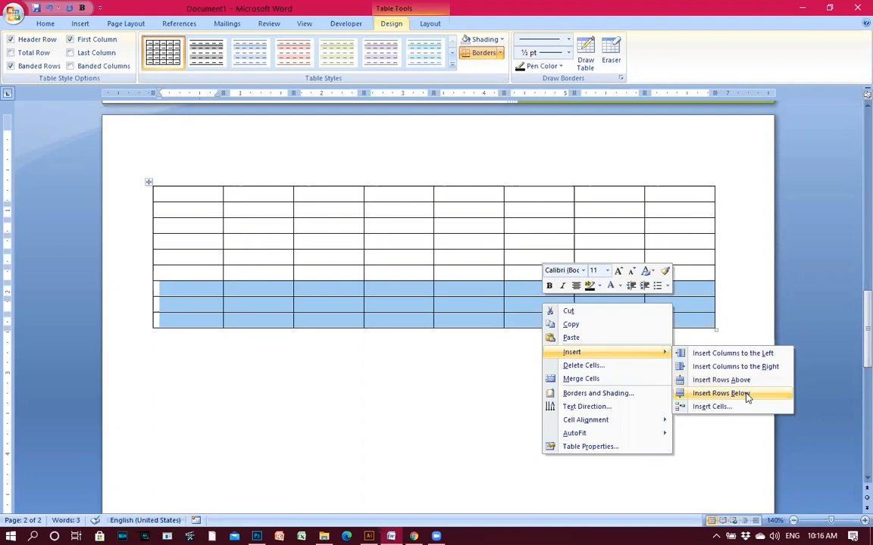
{"action": "left_click", "coordinate": [720, 393]}
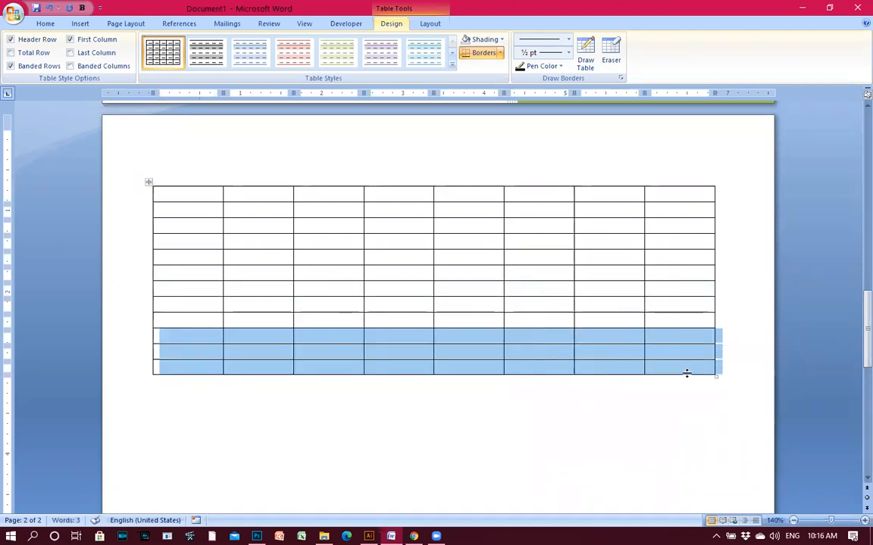
{"action": "left_click", "coordinate": [685, 368]}
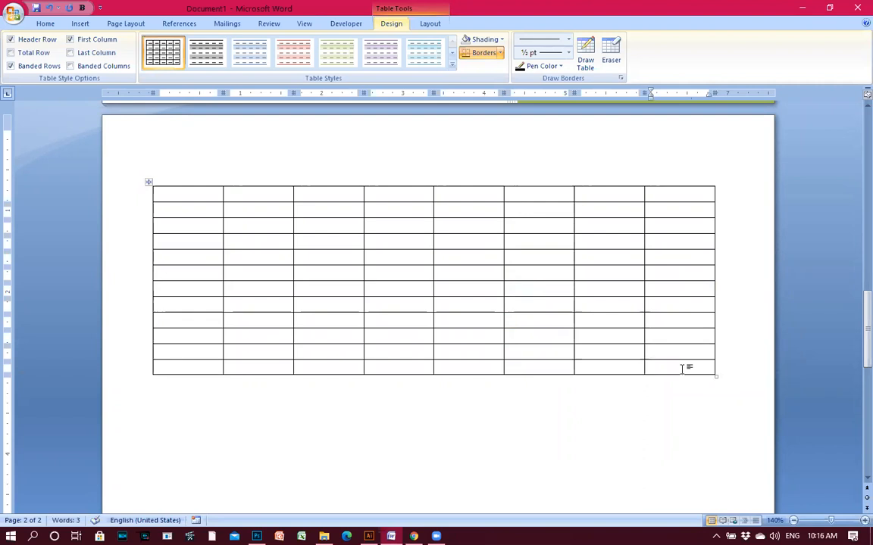
Select the entire table and insert rows below it, roughly doubling the row count.
{"action": "left_click_drag", "start_coordinate": [685, 368], "coordinate": [168, 197]}
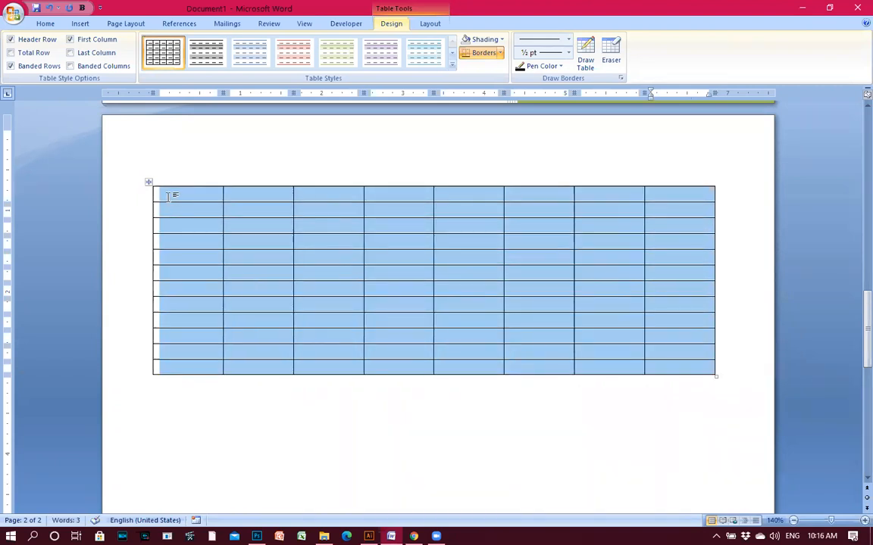
{"action": "right_click", "coordinate": [174, 195]}
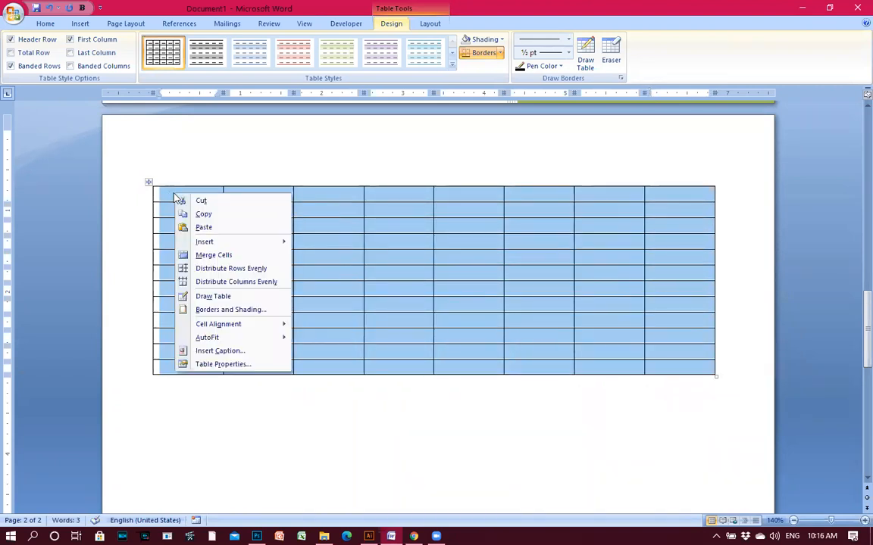
{"action": "mouse_move", "coordinate": [243, 243]}
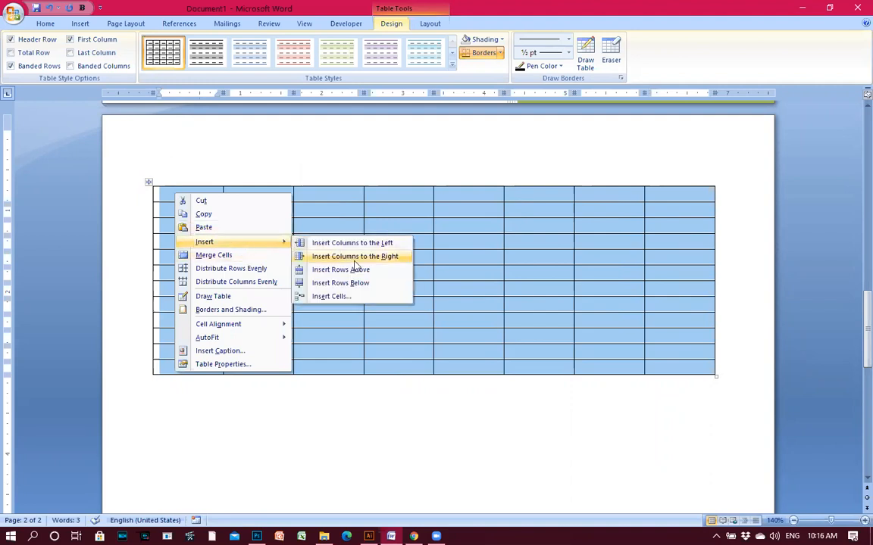
{"action": "left_click", "coordinate": [362, 286]}
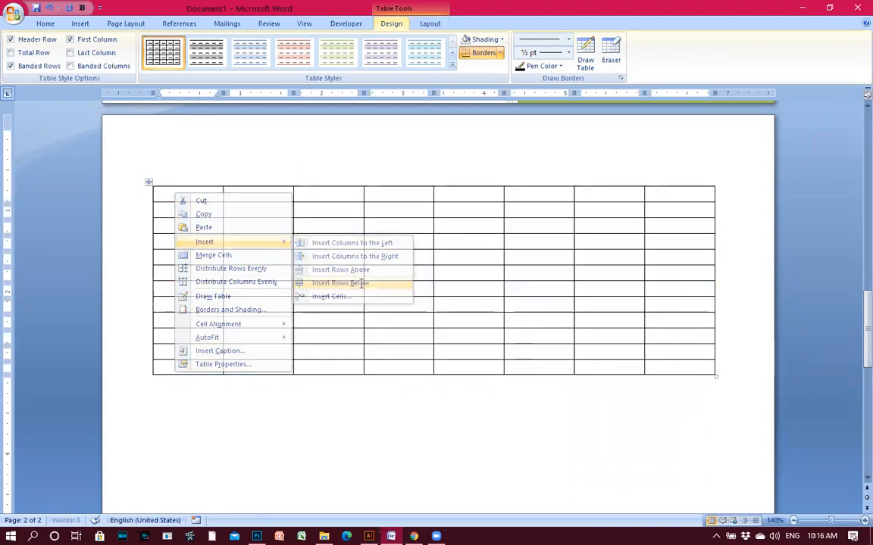
{"action": "scroll", "coordinate": [591, 360], "scroll_direction": "down", "scroll_amount": 4}
{"action": "left_click", "coordinate": [592, 367]}
{"action": "scroll", "coordinate": [575, 356], "scroll_direction": "up", "scroll_amount": 2}
{"action": "left_click", "coordinate": [531, 317]}
Scroll through the enlarged table and select its first two rows.
{"action": "scroll", "coordinate": [555, 315], "scroll_direction": "up", "scroll_amount": 2}
{"action": "scroll", "coordinate": [581, 306], "scroll_direction": "down", "scroll_amount": 2}
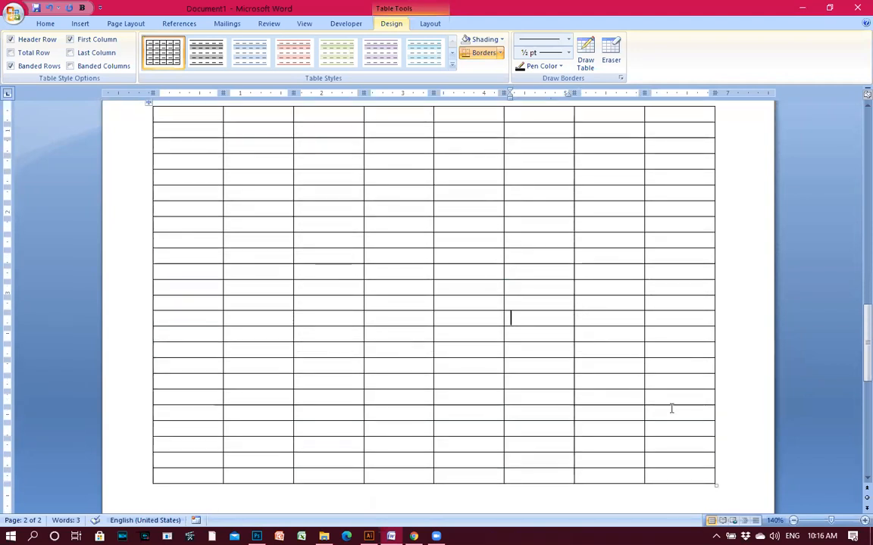
{"action": "scroll", "coordinate": [669, 409], "scroll_direction": "down", "scroll_amount": 2}
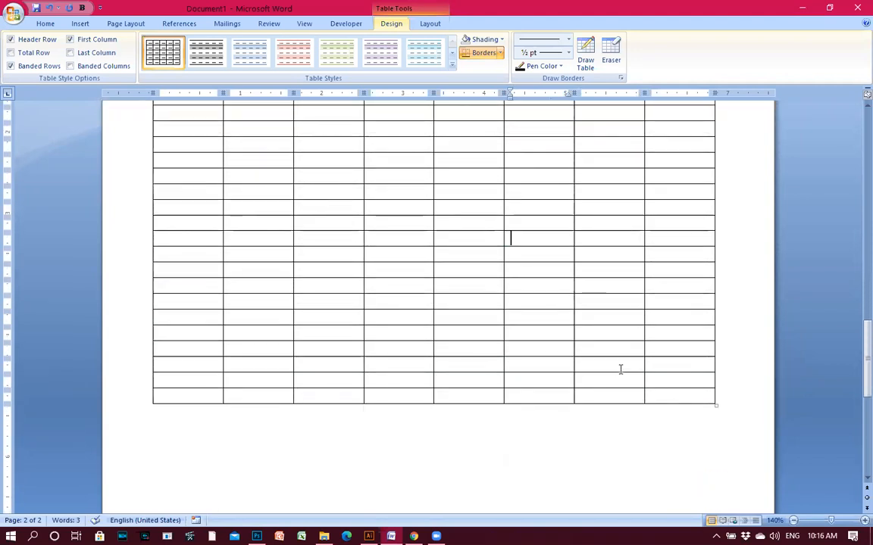
{"action": "scroll", "coordinate": [619, 368], "scroll_direction": "up", "scroll_amount": 3}
{"action": "scroll", "coordinate": [516, 419], "scroll_direction": "up", "scroll_amount": 3}
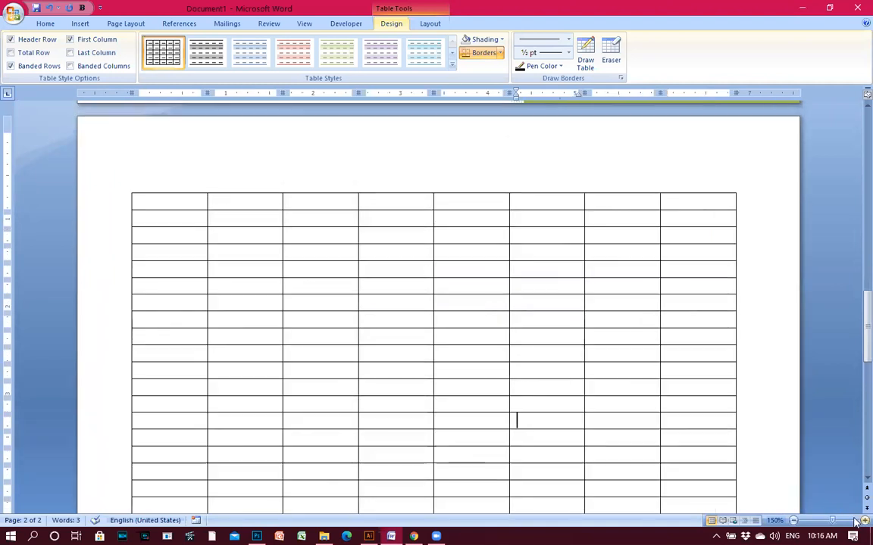
{"action": "left_click", "coordinate": [720, 217]}
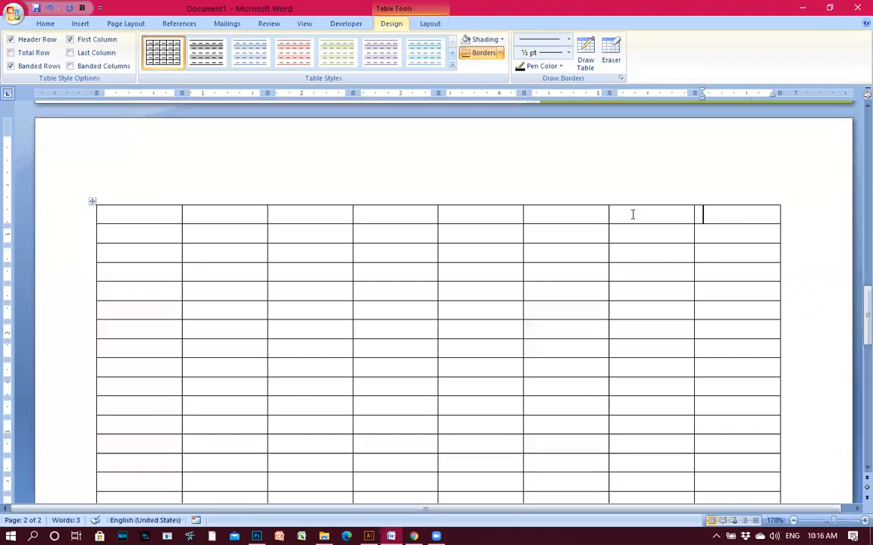
{"action": "left_click_drag", "start_coordinate": [144, 214], "coordinate": [773, 228]}
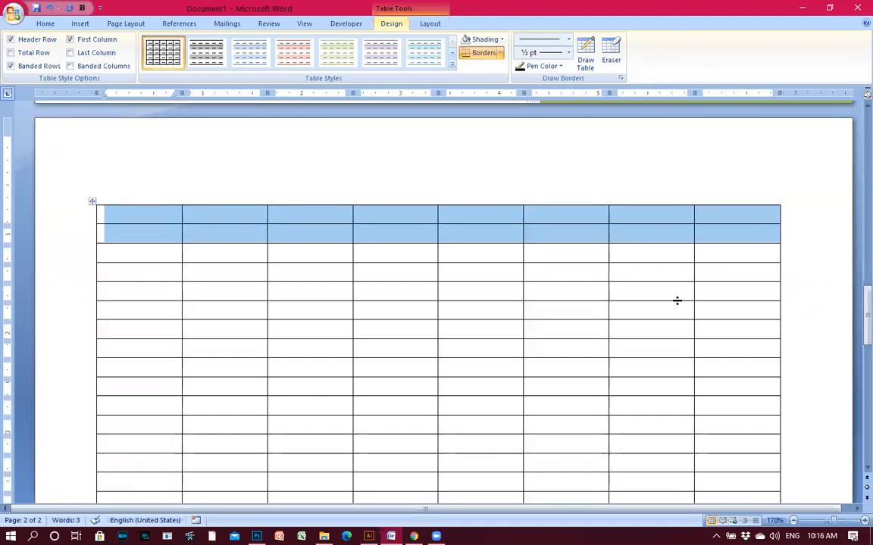
Fill the first rows' cells with G, FG, SDFG, HD, HG, GH, GHJ, then H, DH, FG, H.
{"action": "left_click", "coordinate": [199, 270]}
{"action": "left_click", "coordinate": [165, 215]}
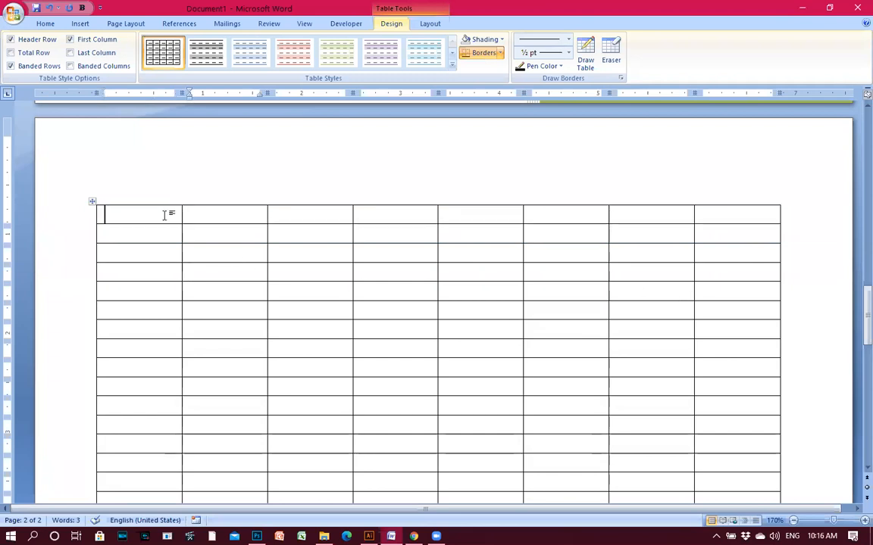
{"action": "type", "text": "G"}
{"action": "key", "text": "Tab"}
{"action": "type", "text": "FG"}
{"action": "key", "text": "Tab"}
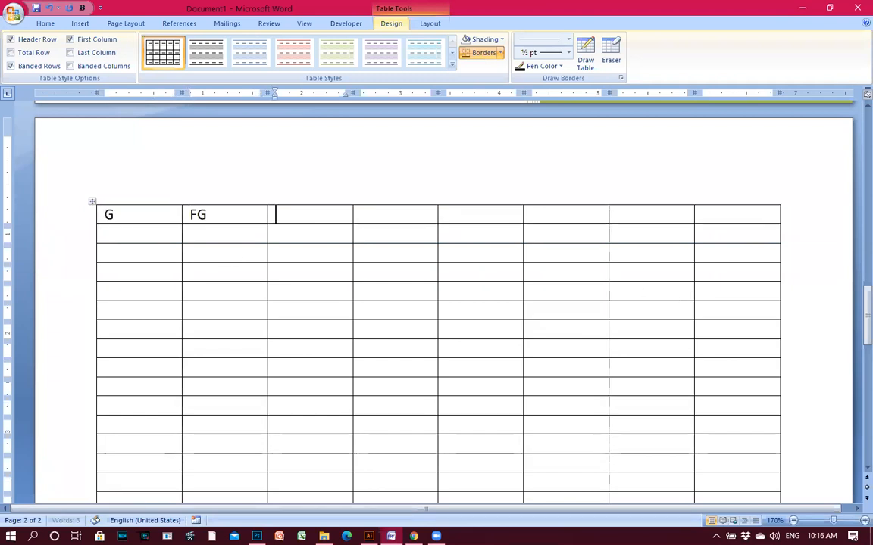
{"action": "type", "text": "SDFG"}
{"action": "key", "text": "Down"}
{"action": "type", "text": "HD\tHG\tGH\tGHJ\tGH"}
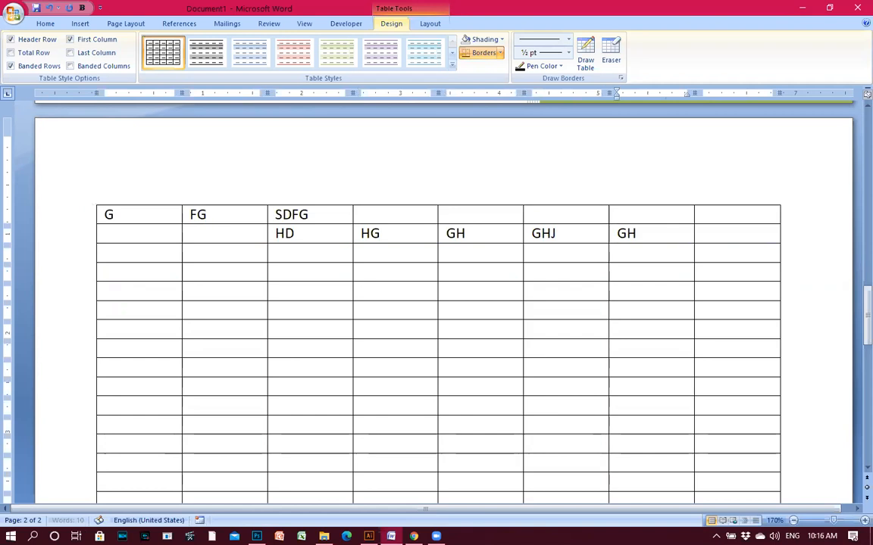
{"action": "key", "text": "Tab"}
{"action": "type", "text": "H\t\tDH\tFG\tH"}
Add DGFH, DG, HDG, HD, GH, DG and HGSFG down the following cells.
{"action": "key", "text": "Down"}
{"action": "type", "text": "DGFH\tDG"}
{"action": "key", "text": "Down"}
{"action": "type", "text": "HDG"}
{"action": "key", "text": "Down"}
{"action": "type", "text": "HD"}
{"action": "key", "text": "Down"}
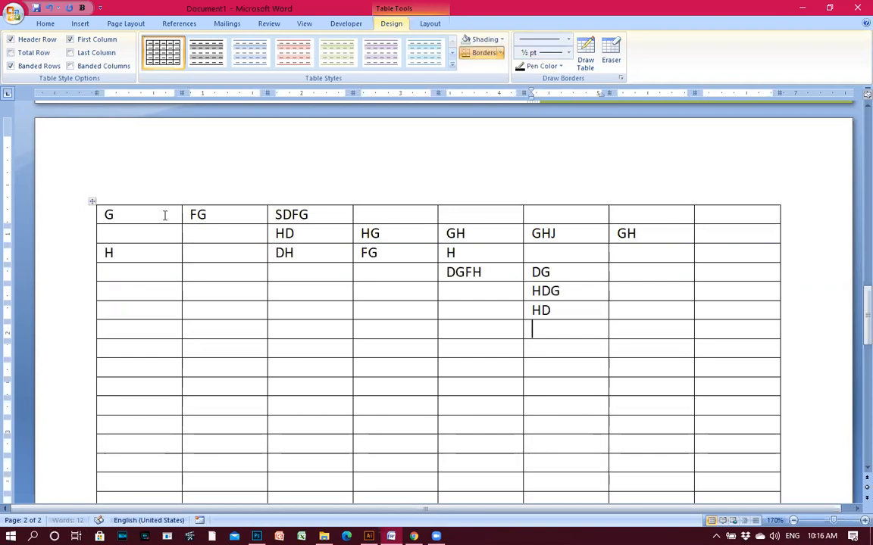
{"action": "type", "text": "GH"}
{"action": "key", "text": "Down"}
{"action": "type", "text": "DG"}
{"action": "key", "text": "Down"}
{"action": "type", "text": "HGSFG"}
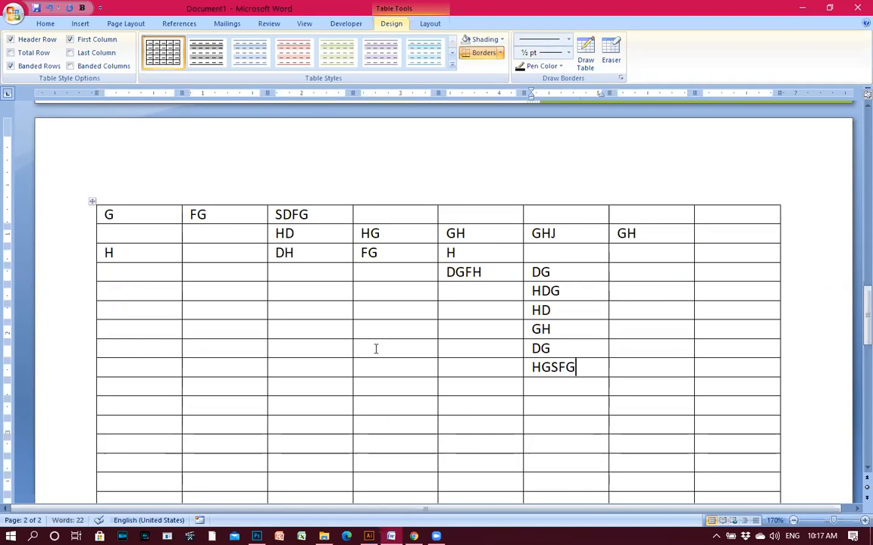
Put SDFG, SD, DS, GS, DTH and DTHDT into cells across columns 2 to 5.
{"action": "left_click", "coordinate": [376, 349]}
{"action": "type", "text": "SDFG"}
{"action": "left_click", "coordinate": [275, 328]}
{"action": "type", "text": "SD"}
{"action": "left_click", "coordinate": [293, 385]}
{"action": "type", "text": "DS"}
{"action": "left_click", "coordinate": [204, 329]}
{"action": "type", "text": "GS"}
{"action": "left_click", "coordinate": [454, 329]}
{"action": "type", "text": "DTH"}
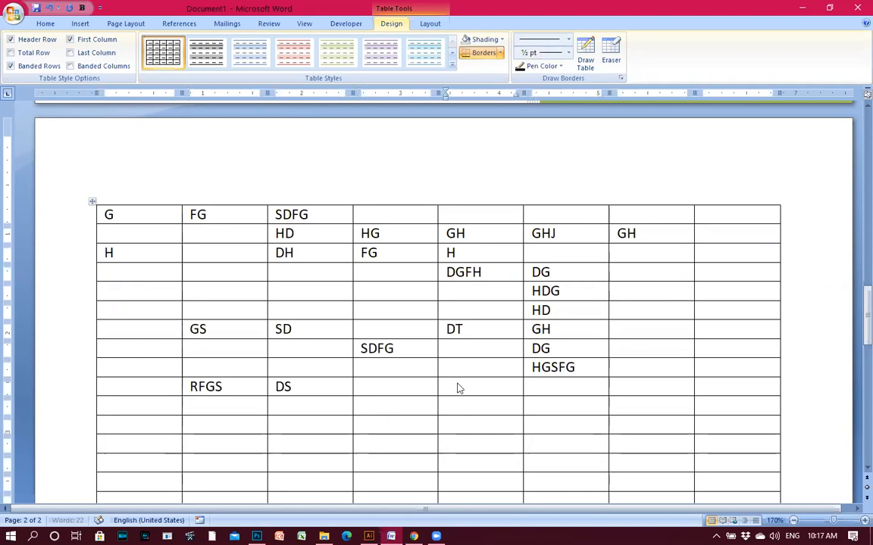
{"action": "left_click", "coordinate": [458, 386]}
{"action": "type", "text": "DTHDT"}
Fill cells in columns 7 and 8 with D, GSDGDF, HYH, D, FH and G.
{"action": "left_click", "coordinate": [707, 291]}
{"action": "type", "text": "D"}
{"action": "left_click", "coordinate": [627, 272]}
{"action": "type", "text": "GSDGDF"}
{"action": "left_click", "coordinate": [708, 252]}
{"action": "type", "text": "HYH"}
{"action": "left_click", "coordinate": [625, 328]}
{"action": "type", "text": "D"}
{"action": "left_click", "coordinate": [740, 334]}
{"action": "type", "text": "FH"}
{"action": "left_click", "coordinate": [716, 387]}
{"action": "type", "text": "G"}
Add SD, GS, DFG, SDFGS, G, DFG and SDSFG to empty cells, including column 1.
{"action": "left_click", "coordinate": [640, 307]}
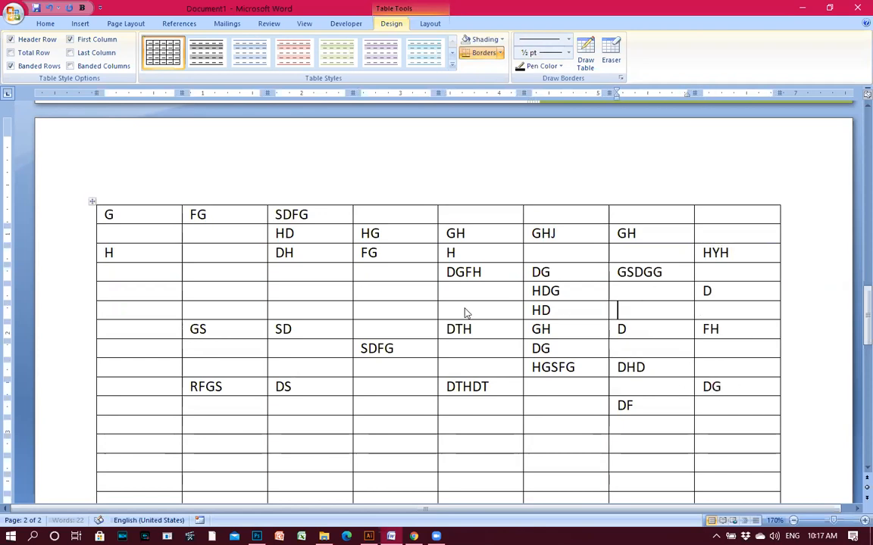
{"action": "type", "text": "SD"}
{"action": "left_click", "coordinate": [466, 311]}
{"action": "type", "text": "GS"}
{"action": "left_click", "coordinate": [388, 294]}
{"action": "type", "text": "DFG"}
{"action": "left_click", "coordinate": [305, 294]}
{"action": "type", "text": "SDFGS"}
{"action": "left_click_drag", "start_coordinate": [114, 418], "coordinate": [175, 453]}
{"action": "type", "text": "G"}
{"action": "left_click", "coordinate": [122, 444]}
{"action": "type", "text": "DFG"}
{"action": "left_click", "coordinate": [299, 444]}
{"action": "type", "text": "SDSFG"}
Type RDSTYTGTYJGU, UIGKIL, ULUU, OL and IT into the remaining empty cells.
{"action": "left_click", "coordinate": [227, 387]}
{"action": "type", "text": "RDS"}
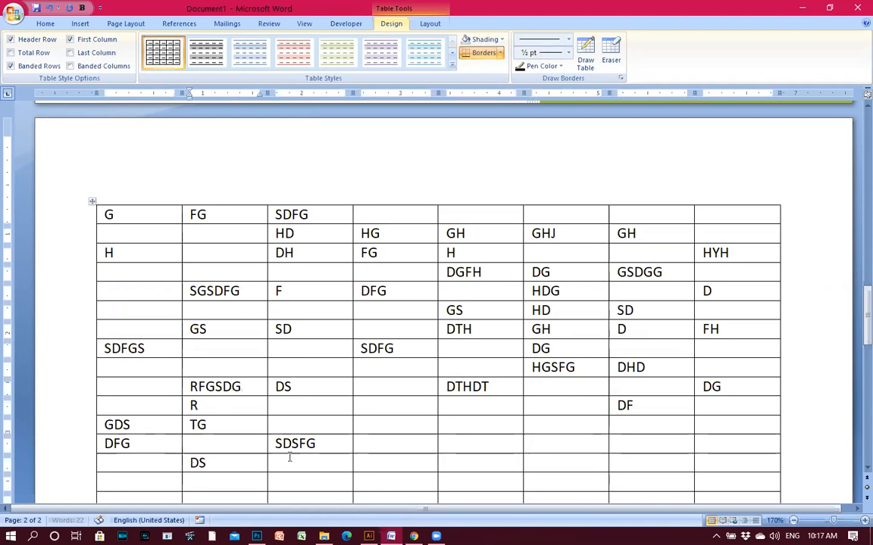
{"action": "type", "text": "TYTGTYJGU"}
{"action": "left_click", "coordinate": [530, 425]}
{"action": "type", "text": "UIGKIL"}
{"action": "left_click", "coordinate": [720, 463]}
{"action": "type", "text": "ULUU"}
{"action": "left_click", "coordinate": [731, 348]}
{"action": "type", "text": "OL"}
{"action": "left_click", "coordinate": [734, 333]}
{"action": "type", "text": "IT"}
{"action": "left_click", "coordinate": [729, 292]}
Add YJJT in column 8, then delete the table's top two rows entirely.
{"action": "type", "text": "YJJT"}
{"action": "left_click", "coordinate": [707, 234]}
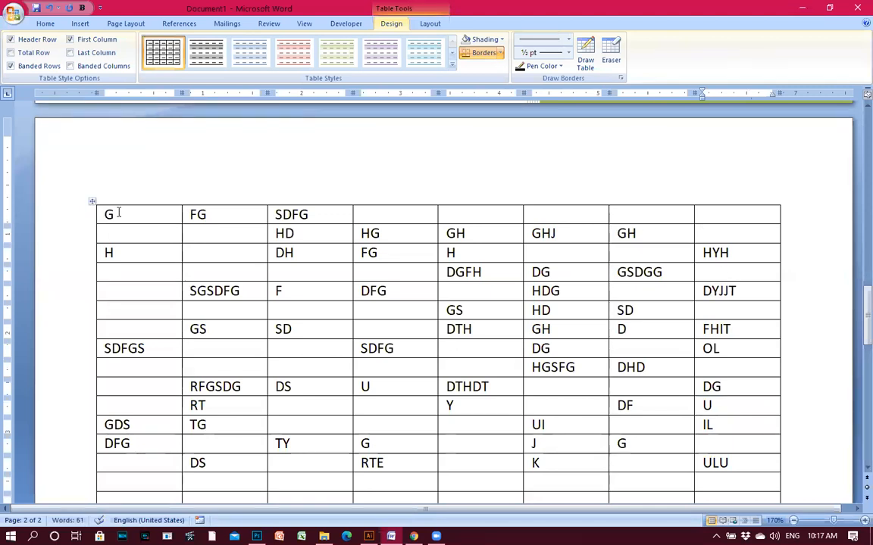
{"action": "left_click_drag", "start_coordinate": [118, 215], "coordinate": [754, 244]}
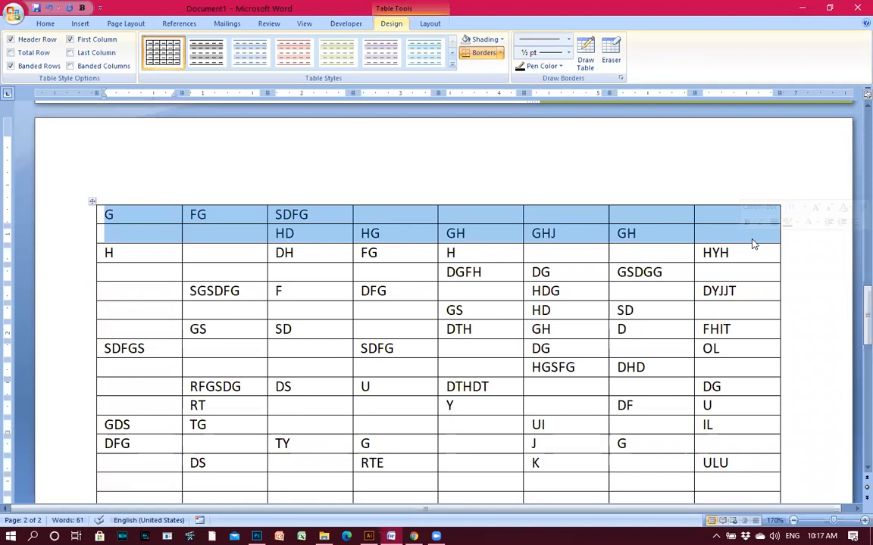
{"action": "key", "text": "Delete"}
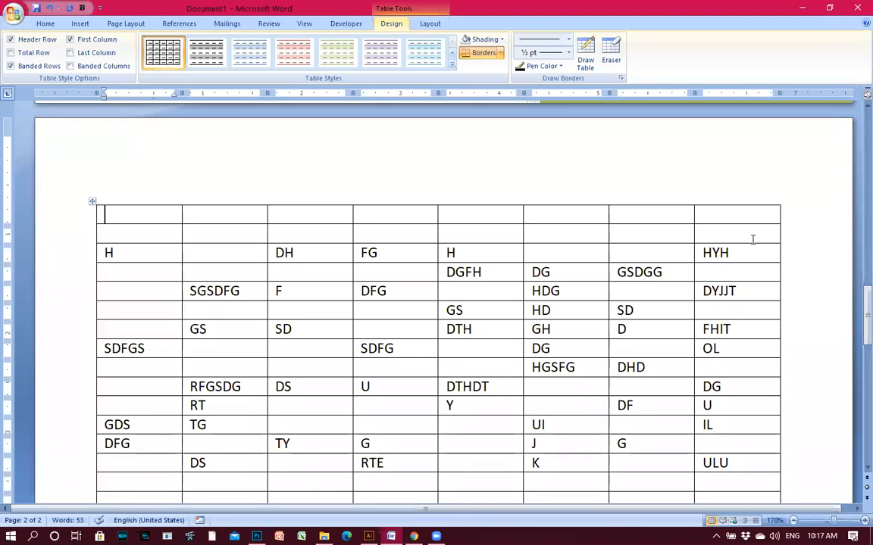
{"action": "key", "text": "ctrl+z"}
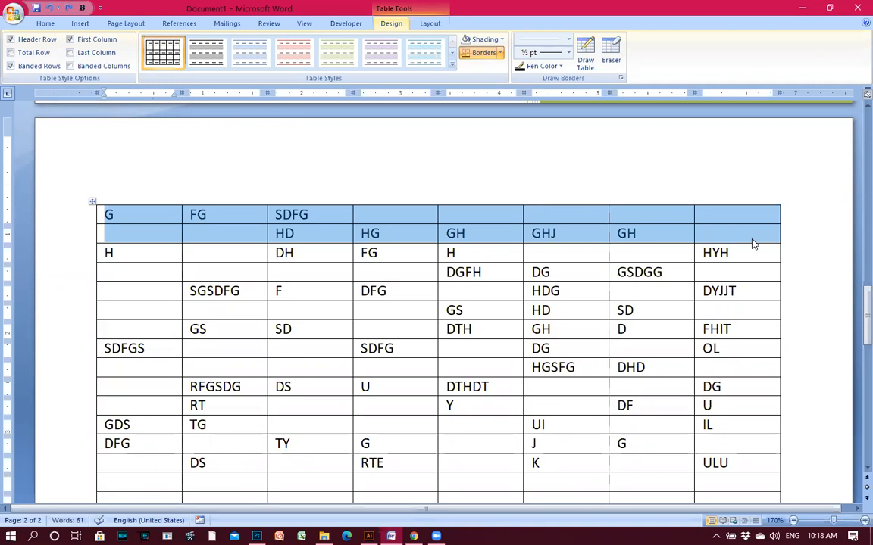
{"action": "key", "text": "BackSpace"}
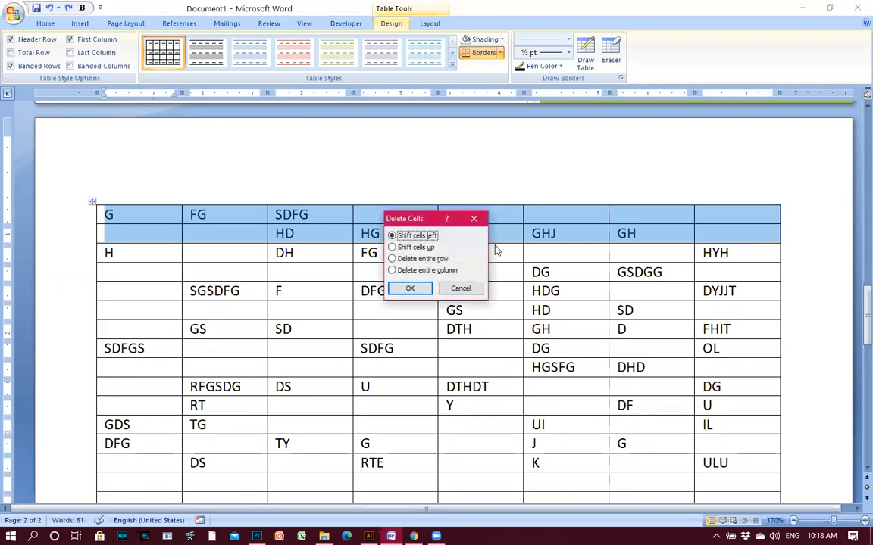
{"action": "left_click_drag", "start_coordinate": [407, 222], "coordinate": [459, 323]}
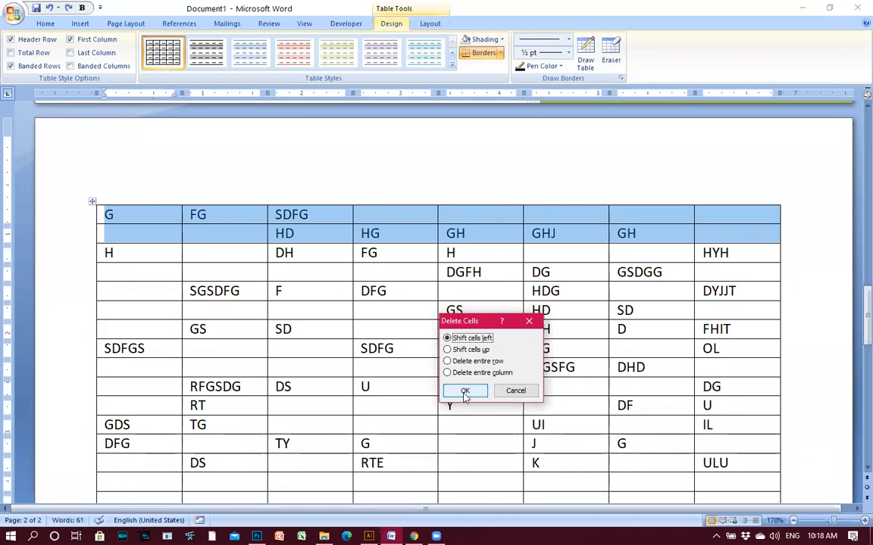
{"action": "left_click", "coordinate": [465, 392]}
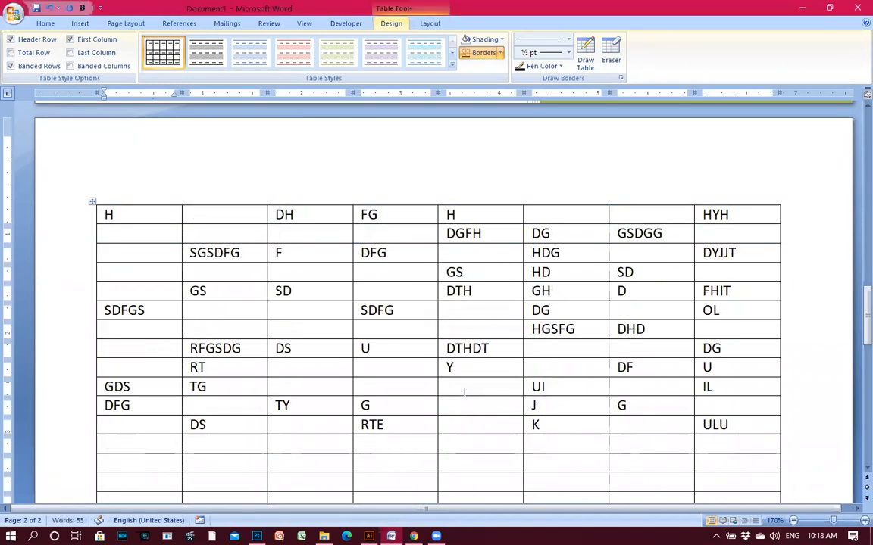
{"action": "scroll", "coordinate": [463, 391], "scroll_direction": "down", "scroll_amount": 6}
{"action": "left_click", "coordinate": [165, 201]}
{"action": "left_click_drag", "start_coordinate": [165, 200], "coordinate": [744, 376]}
{"action": "key", "text": "BackSpace"}
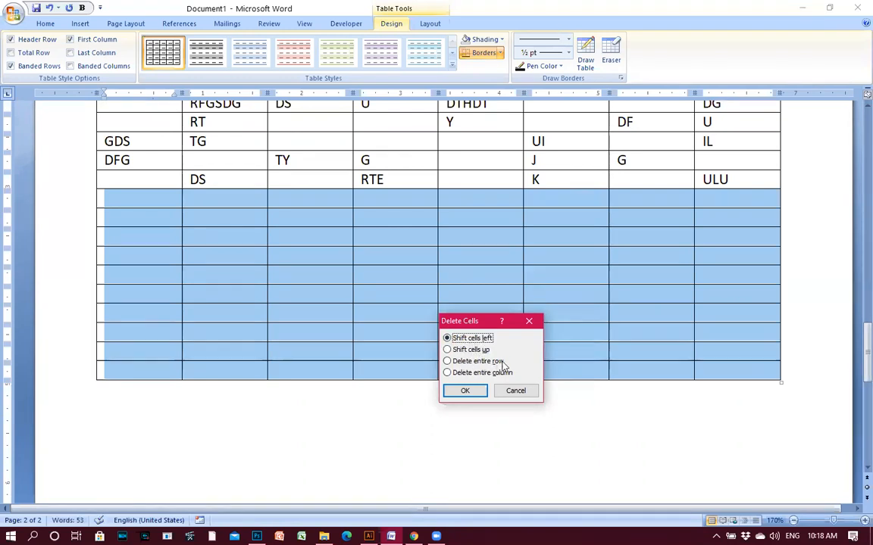
{"action": "left_click", "coordinate": [465, 390]}
{"action": "scroll", "coordinate": [485, 348], "scroll_direction": "up", "scroll_amount": 5}
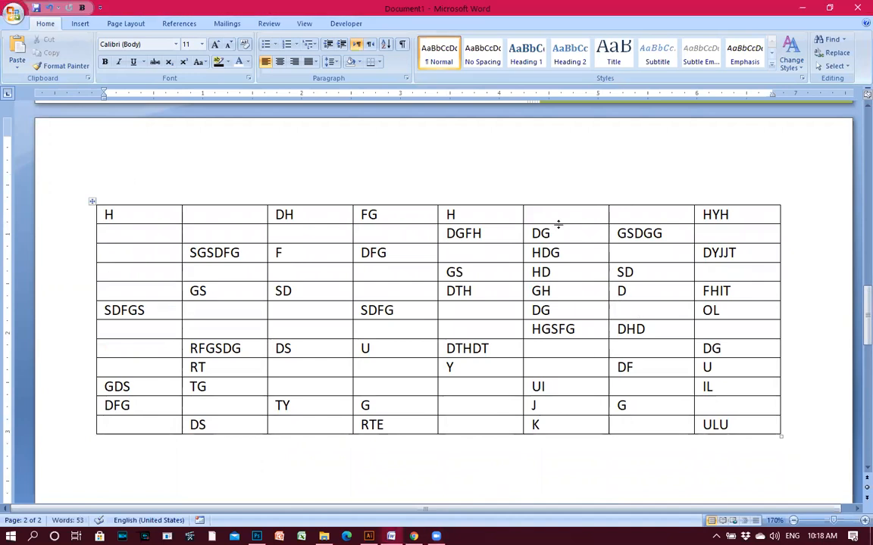
{"action": "scroll", "coordinate": [424, 345], "scroll_direction": "down", "scroll_amount": 3}
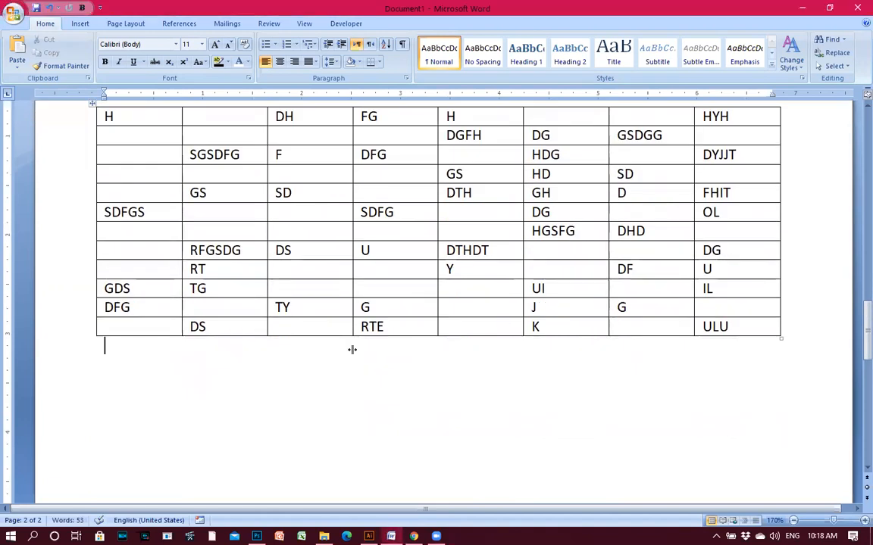
{"action": "scroll", "coordinate": [352, 350], "scroll_direction": "up", "scroll_amount": 6}
{"action": "scroll", "coordinate": [612, 351], "scroll_direction": "down", "scroll_amount": 4}
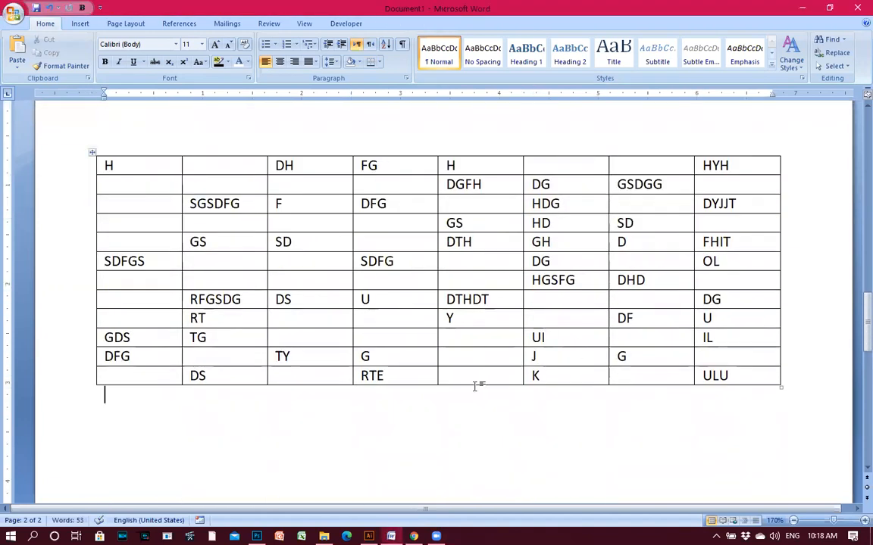
{"action": "scroll", "coordinate": [606, 314], "scroll_direction": "up", "scroll_amount": 3}
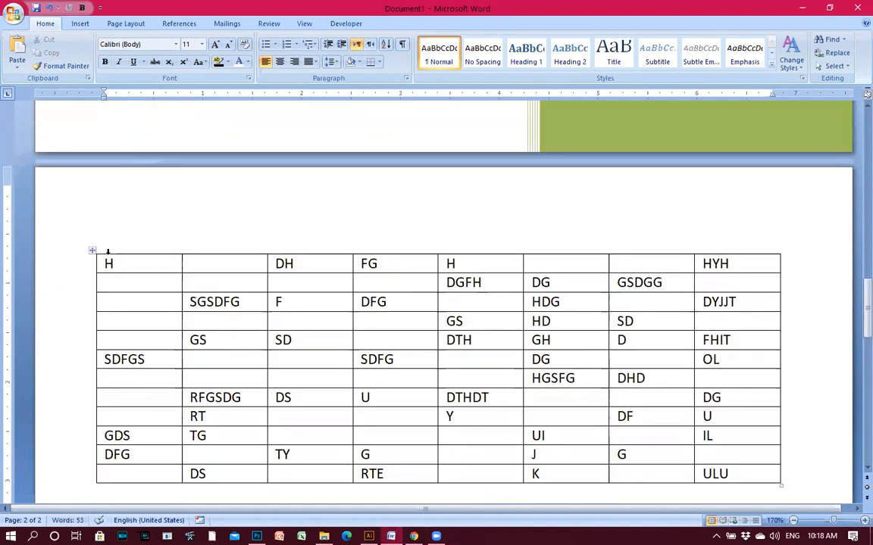
{"action": "left_click", "coordinate": [136, 265]}
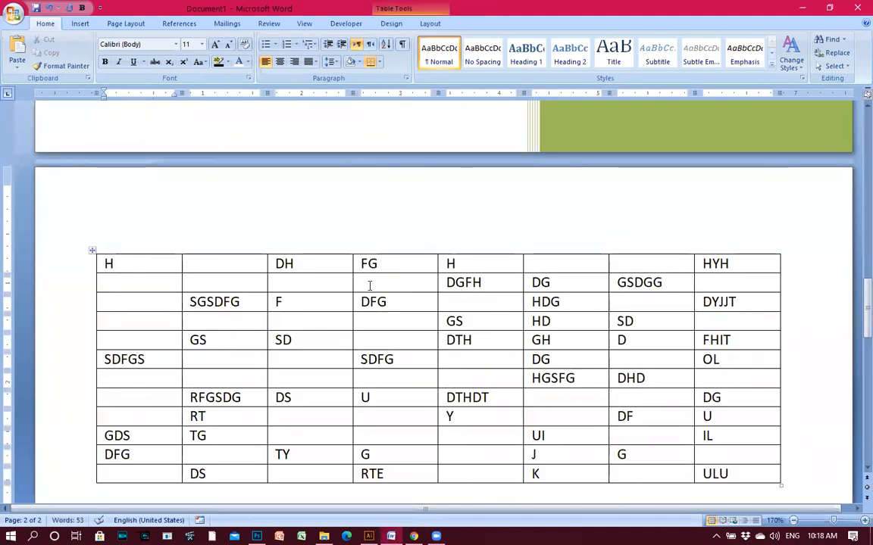
Merge the first row's eight cells and delete its H, DH, FG, H, HYH text.
{"action": "scroll", "coordinate": [140, 180], "scroll_direction": "down", "scroll_amount": 3}
{"action": "left_click_drag", "start_coordinate": [126, 165], "coordinate": [739, 168]}
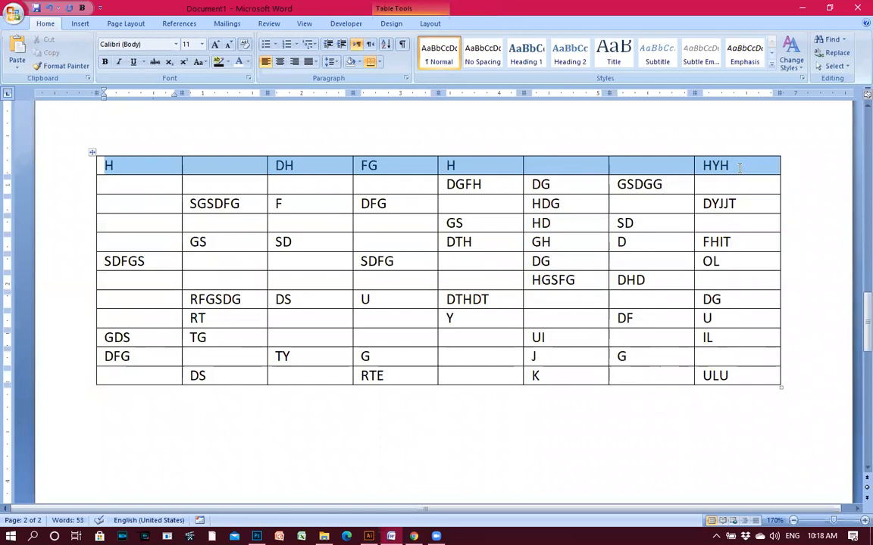
{"action": "right_click", "coordinate": [227, 171]}
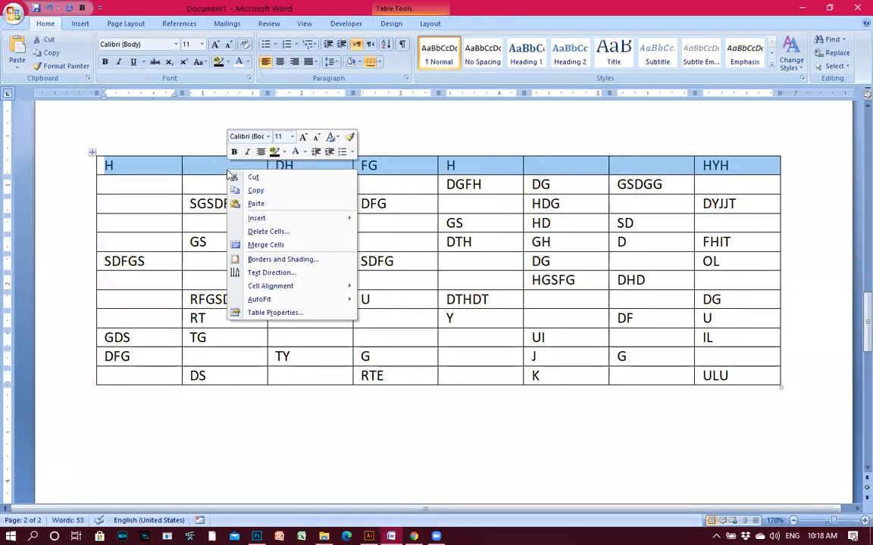
{"action": "left_click", "coordinate": [274, 246]}
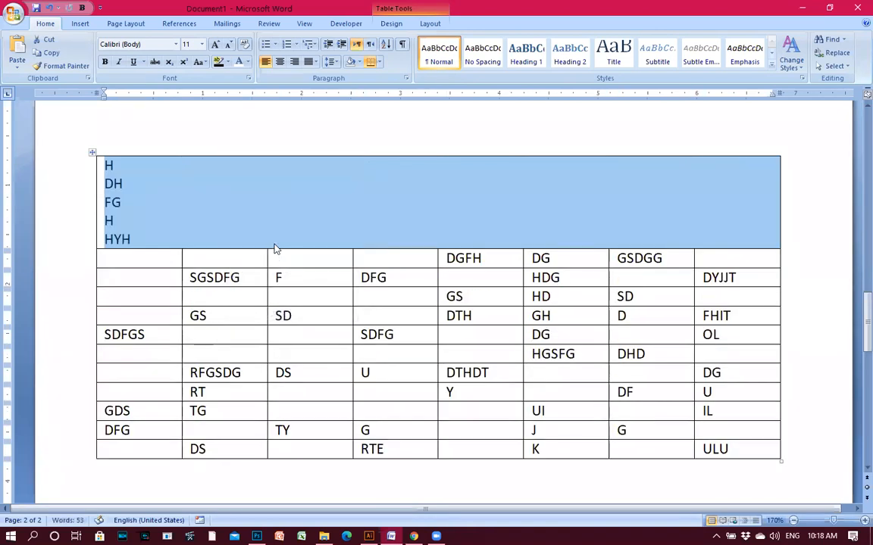
{"action": "left_click", "coordinate": [223, 216]}
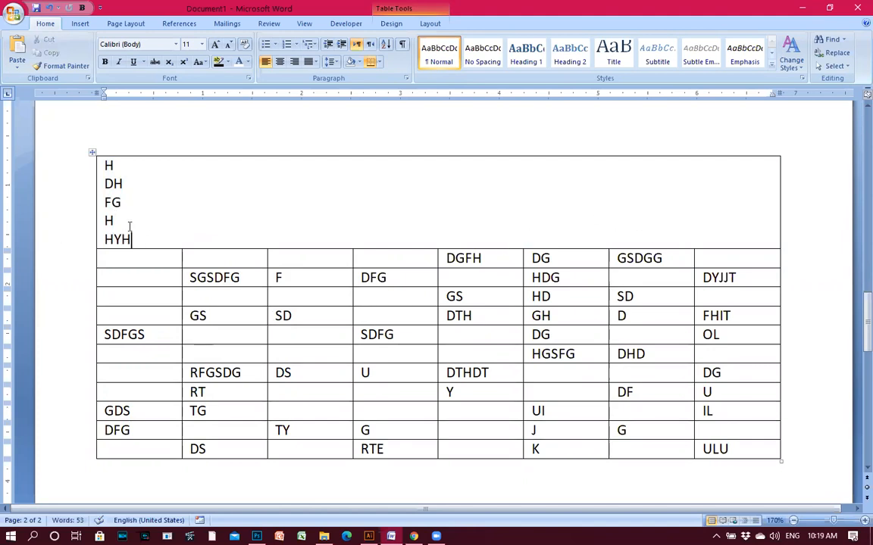
{"action": "left_click_drag", "start_coordinate": [130, 238], "coordinate": [102, 164]}
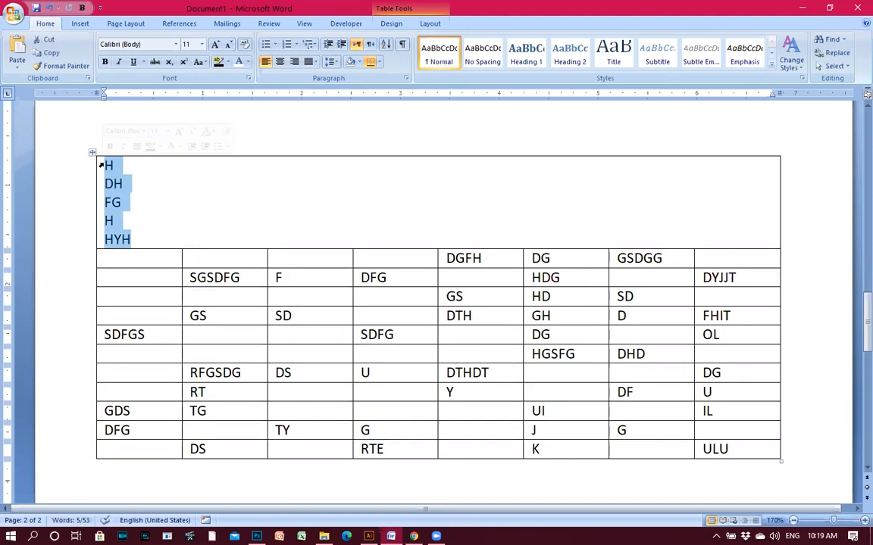
{"action": "key", "text": "Delete"}
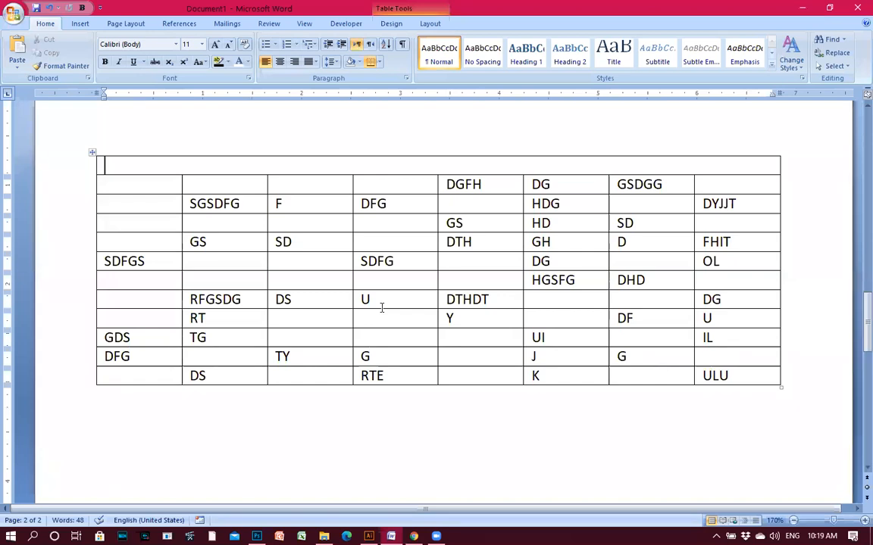
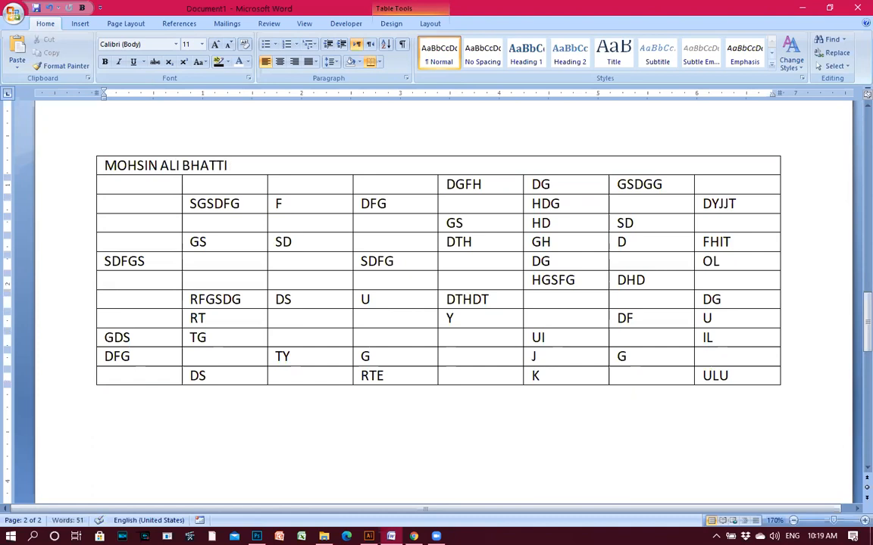
Type the person's name in the merged row, centred, bold and enlarged to 18 pt.
{"action": "key", "text": "ctrl+e"}
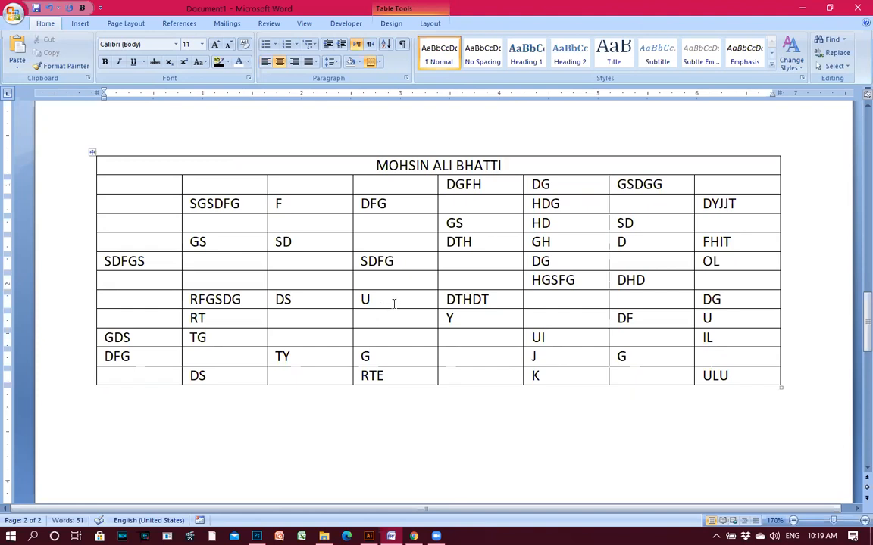
{"action": "left_click_drag", "start_coordinate": [503, 165], "coordinate": [371, 165]}
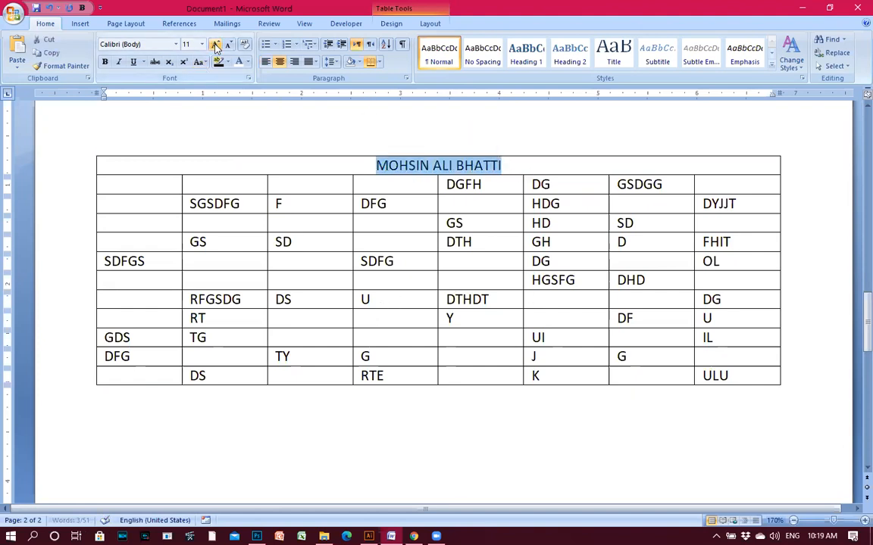
{"action": "left_click", "coordinate": [216, 44]}
{"action": "left_click", "coordinate": [215, 44]}
{"action": "left_click", "coordinate": [215, 44]}
{"action": "left_click", "coordinate": [215, 44]}
{"action": "left_click", "coordinate": [105, 62]}
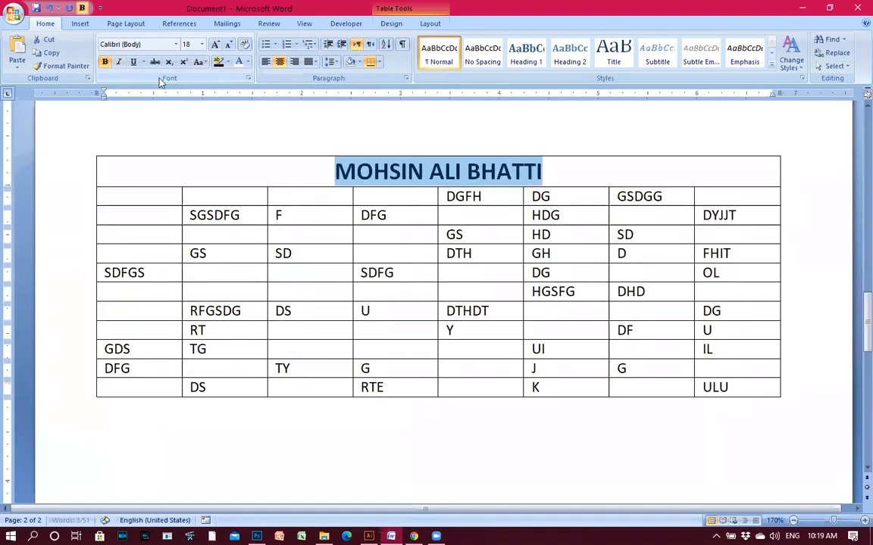
Shade the title cell dark blue so the name shows in white.
{"action": "left_click", "coordinate": [616, 171]}
{"action": "left_click", "coordinate": [308, 165]}
{"action": "left_click_drag", "start_coordinate": [307, 166], "coordinate": [521, 174]}
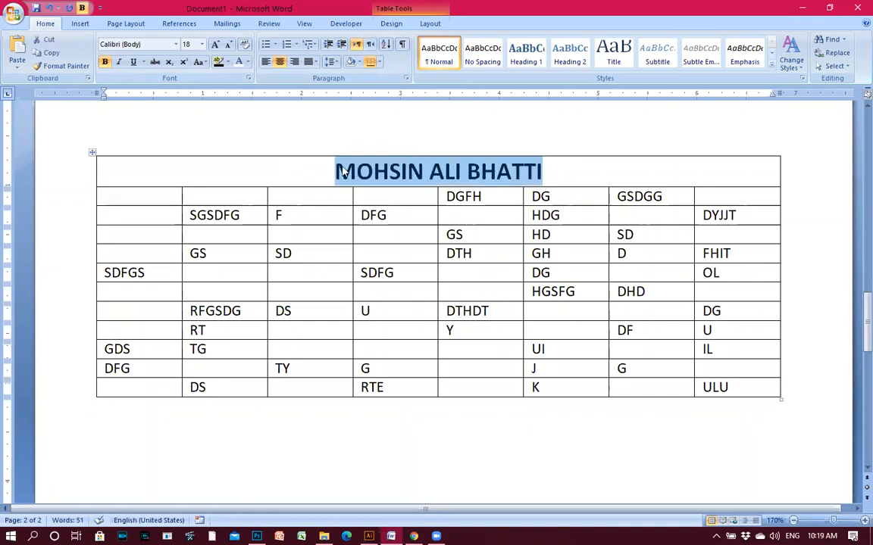
{"action": "left_click", "coordinate": [373, 176]}
{"action": "left_click", "coordinate": [318, 170]}
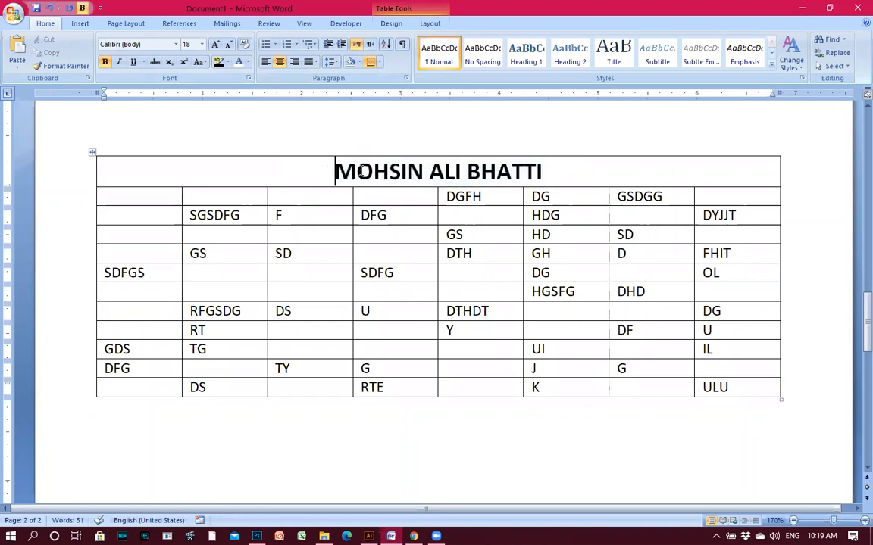
{"action": "key", "text": "Right"}
{"action": "key", "text": "Right"}
{"action": "key", "text": "Right"}
{"action": "key", "text": "Right"}
{"action": "key", "text": "Right"}
{"action": "key", "text": "Right"}
{"action": "key", "text": "Right"}
{"action": "key", "text": "Right"}
{"action": "key", "text": "Right"}
{"action": "key", "text": "Right"}
{"action": "key", "text": "Right"}
{"action": "key", "text": "Right"}
{"action": "key", "text": "Right"}
{"action": "key", "text": "Right"}
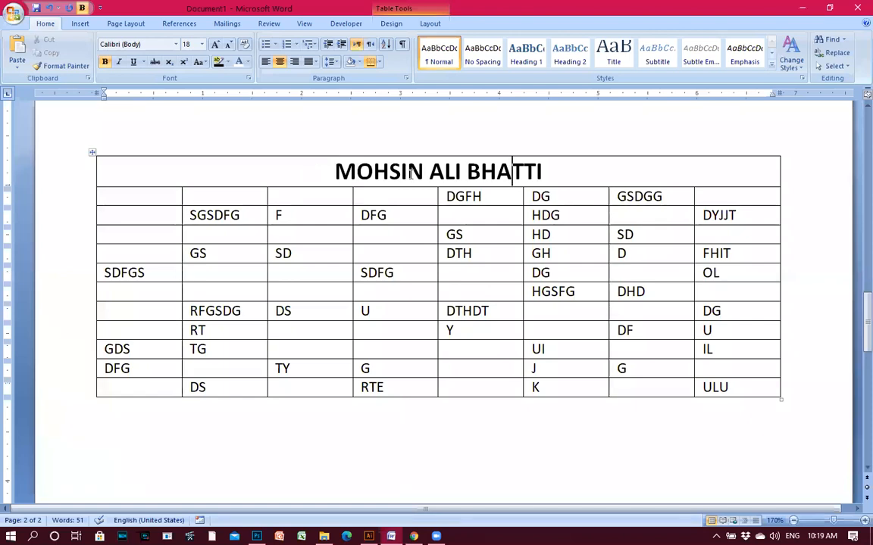
{"action": "left_click", "coordinate": [359, 62]}
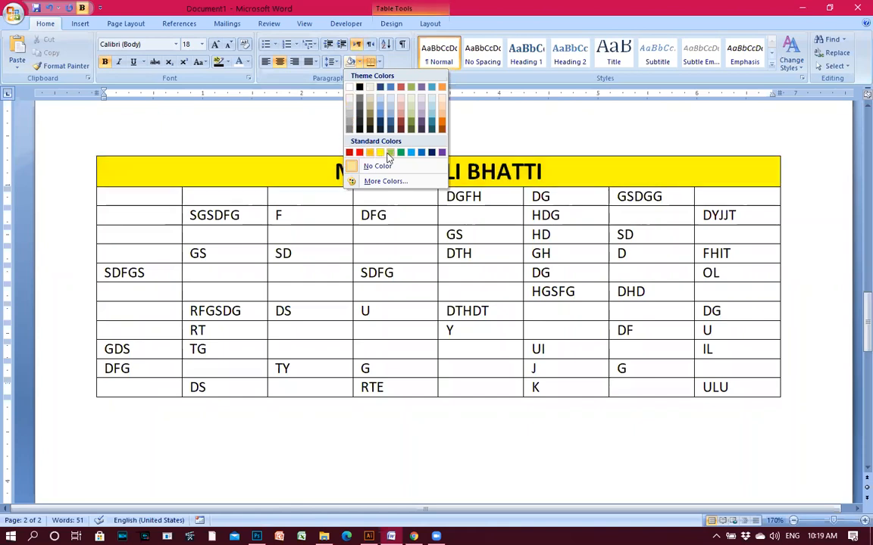
{"action": "left_click", "coordinate": [433, 153]}
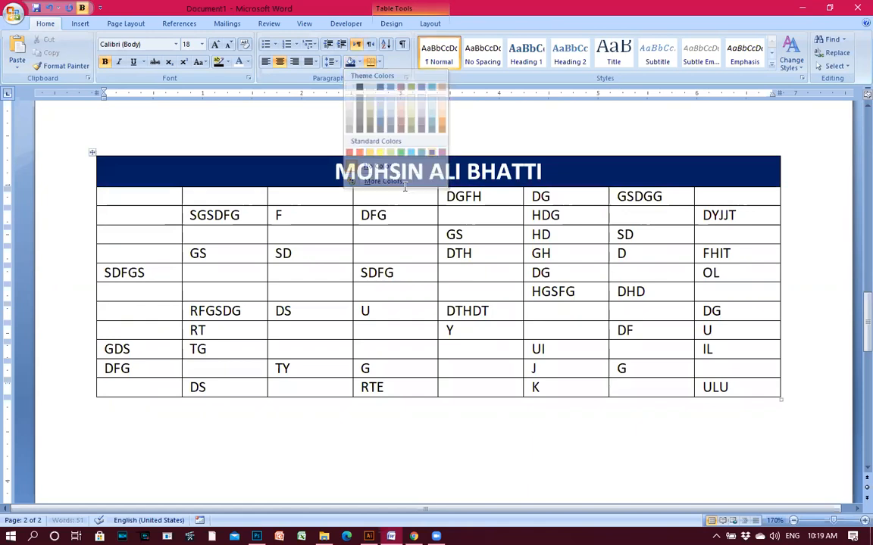
{"action": "left_click", "coordinate": [395, 274]}
{"action": "left_click", "coordinate": [168, 253]}
{"action": "left_click", "coordinate": [340, 281]}
{"action": "left_click", "coordinate": [374, 293]}
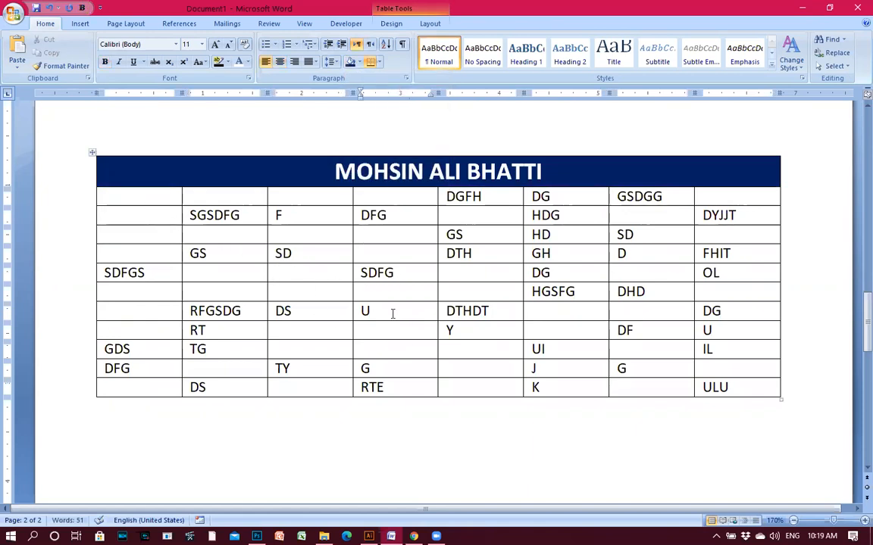
Merge the GSDGG cells of column 7, clear their entries, and type BREAK.
{"action": "left_click_drag", "start_coordinate": [629, 197], "coordinate": [676, 387]}
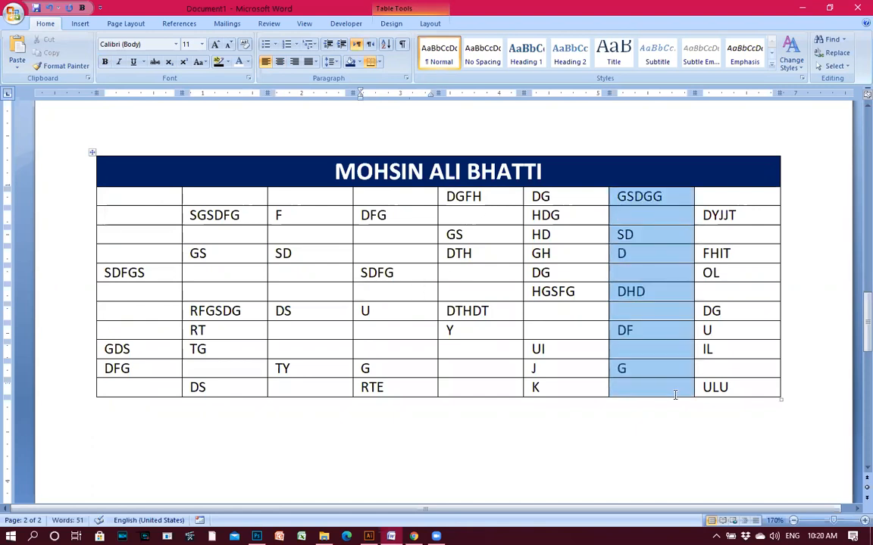
{"action": "right_click", "coordinate": [658, 276]}
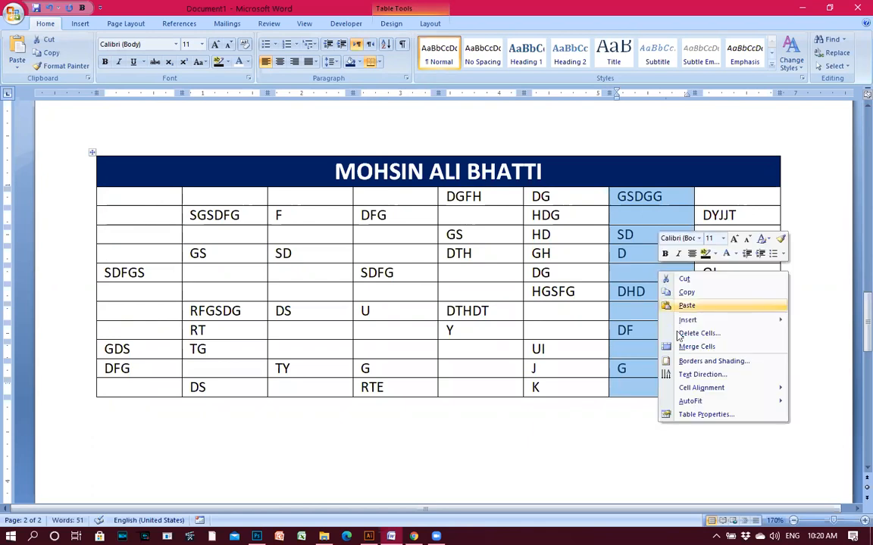
{"action": "left_click", "coordinate": [690, 347]}
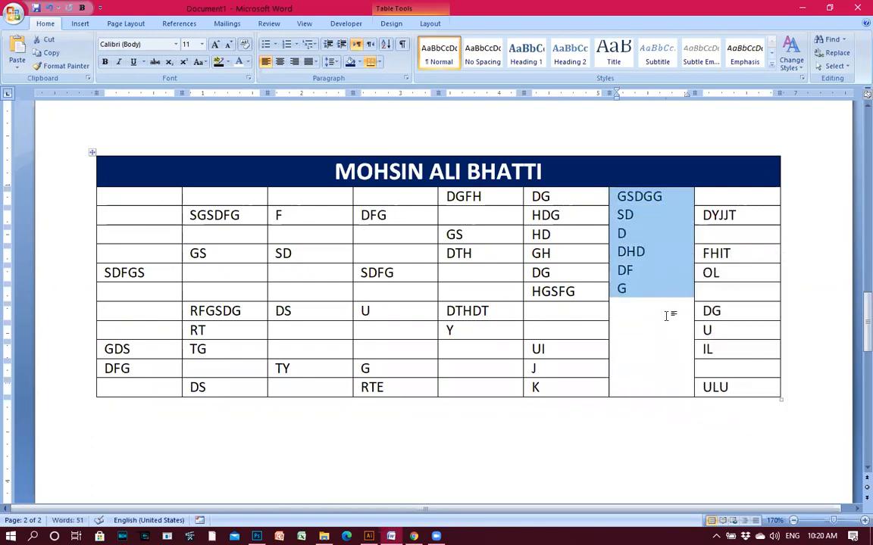
{"action": "key", "text": "BackSpace"}
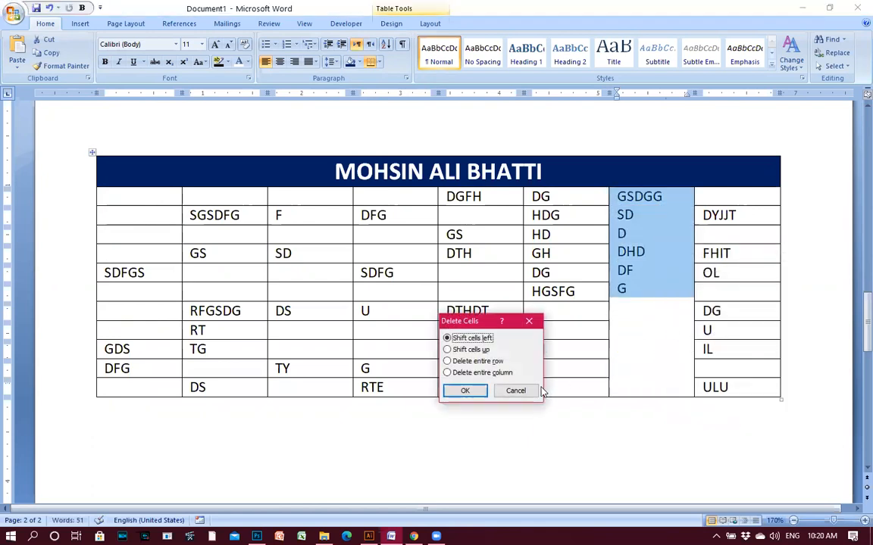
{"action": "key", "text": "Escape"}
{"action": "left_click_drag", "start_coordinate": [624, 289], "coordinate": [624, 197]}
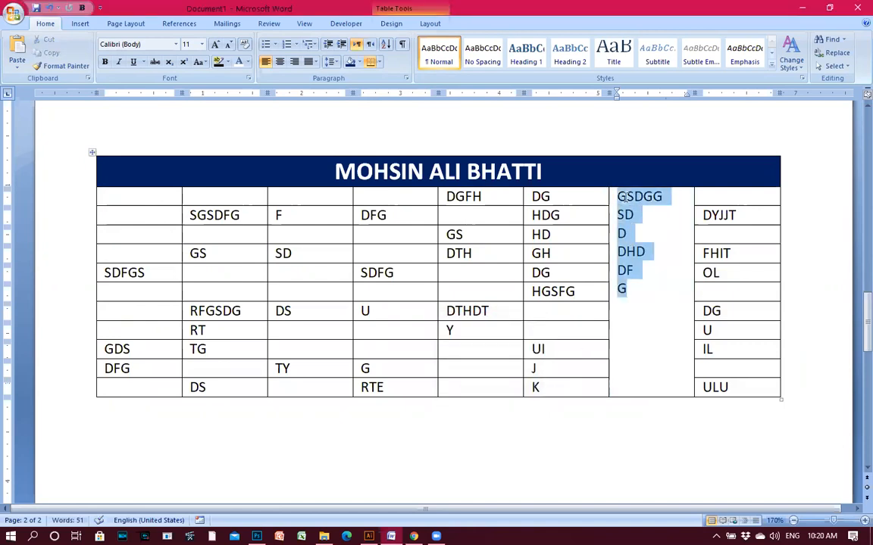
{"action": "key", "text": "Delete"}
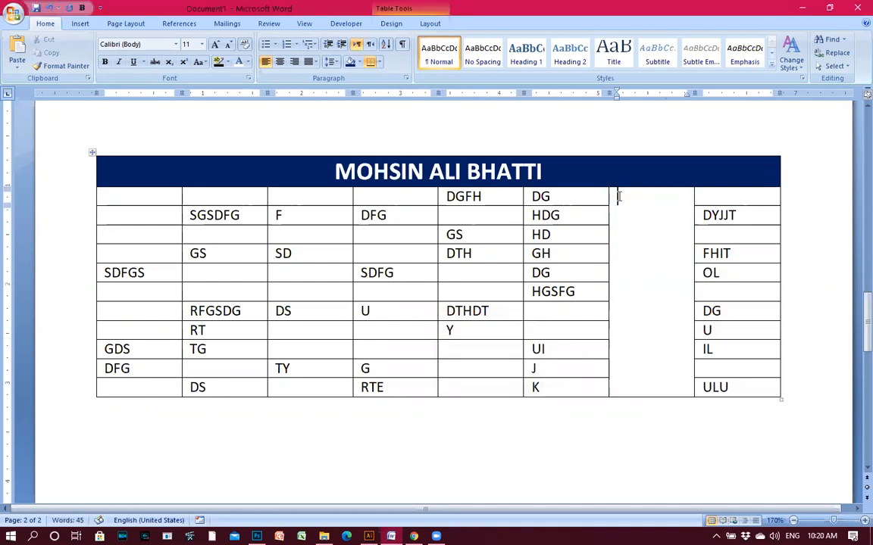
{"action": "type", "text": "BREAK"}
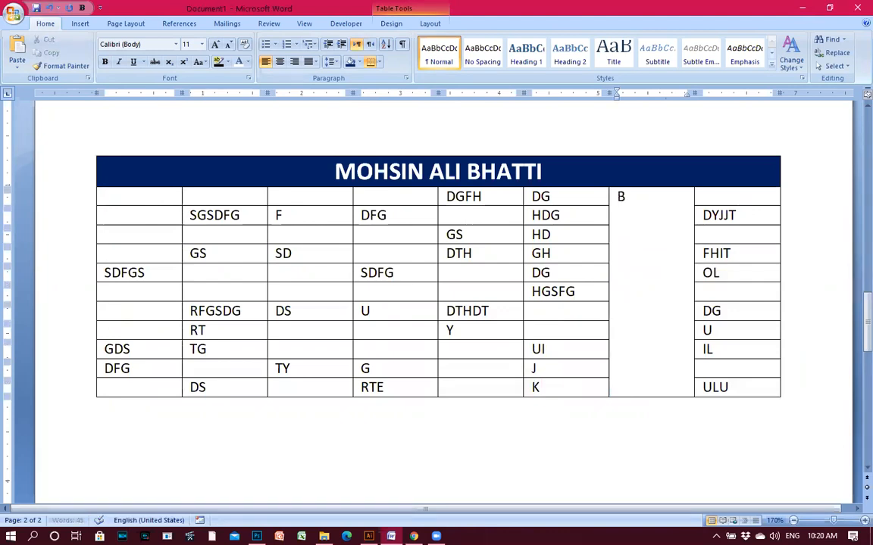
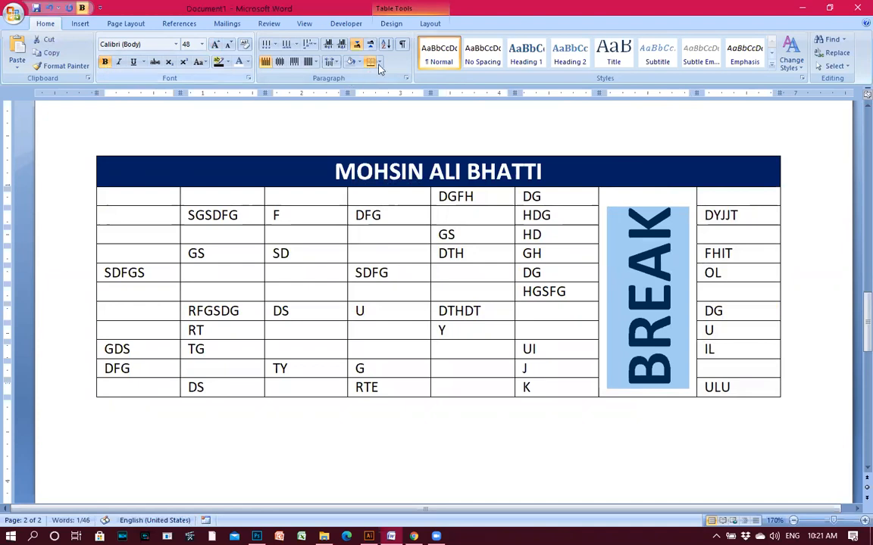
Centre the vertical BREAK text in its merged cell and shrink it to 24 pt.
{"action": "left_click", "coordinate": [433, 25]}
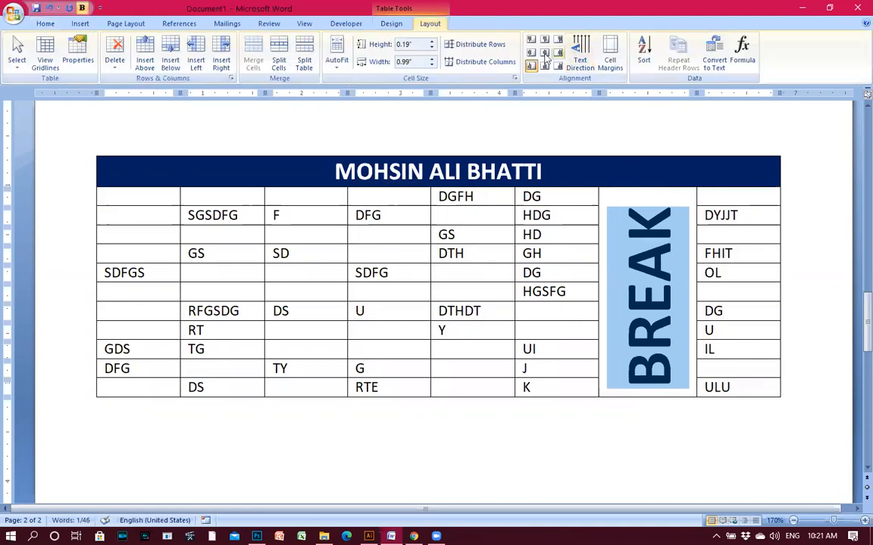
{"action": "left_click", "coordinate": [480, 44]}
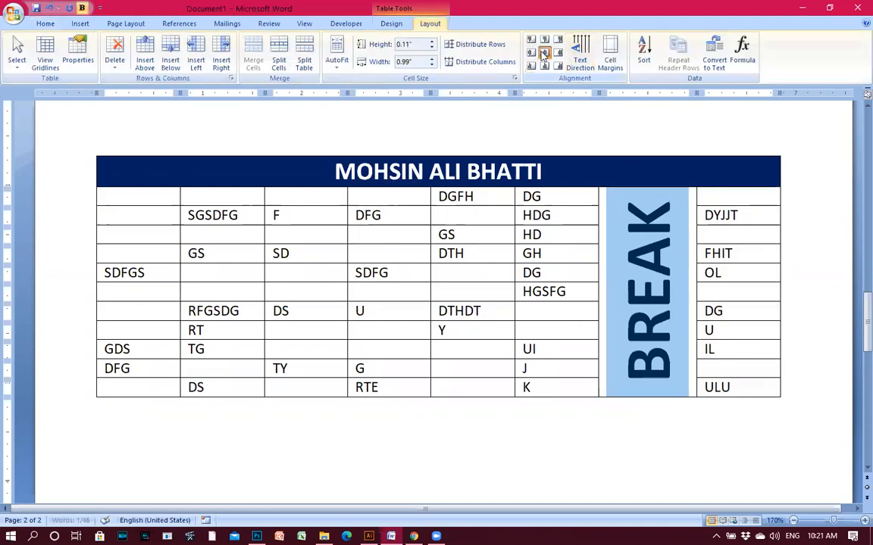
{"action": "left_click", "coordinate": [50, 24]}
{"action": "left_click", "coordinate": [229, 45]}
{"action": "left_click", "coordinate": [229, 45]}
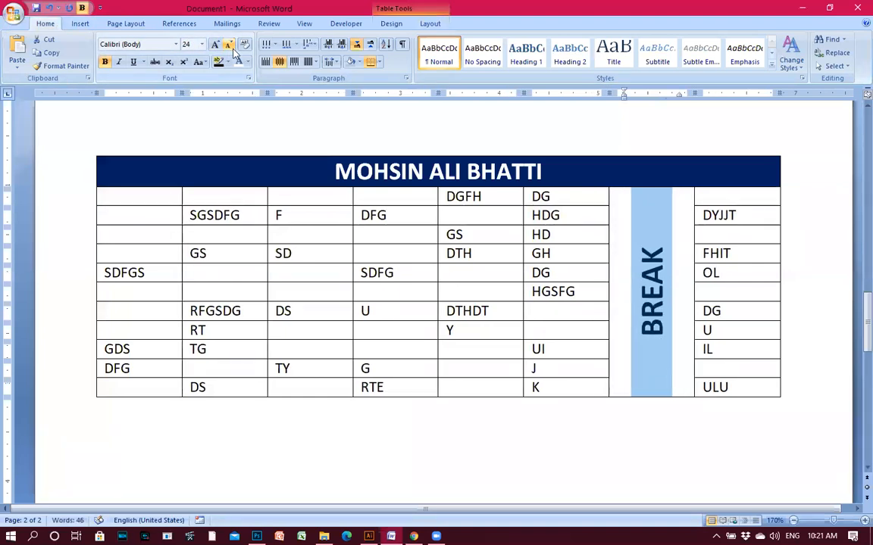
Fill the merged BREAK cell with light blue shading.
{"action": "left_click", "coordinate": [359, 63]}
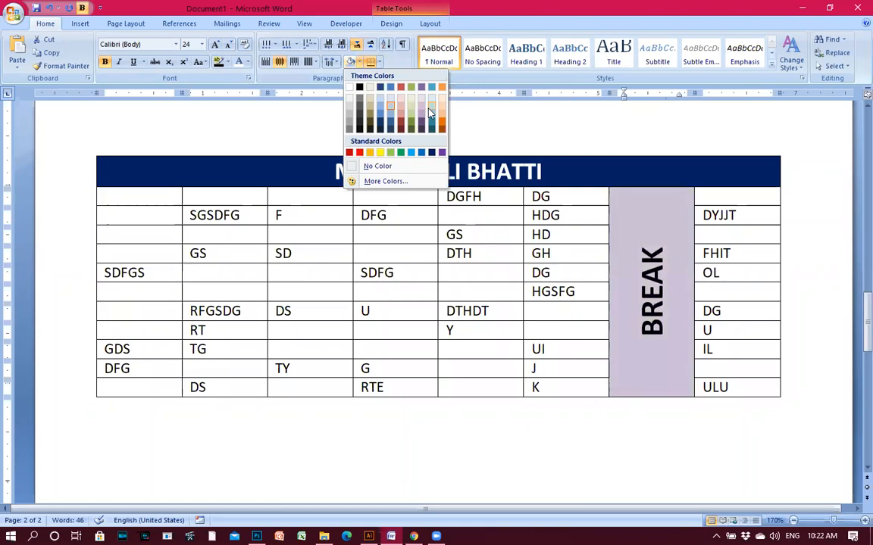
{"action": "left_click", "coordinate": [431, 112]}
{"action": "left_click", "coordinate": [506, 350]}
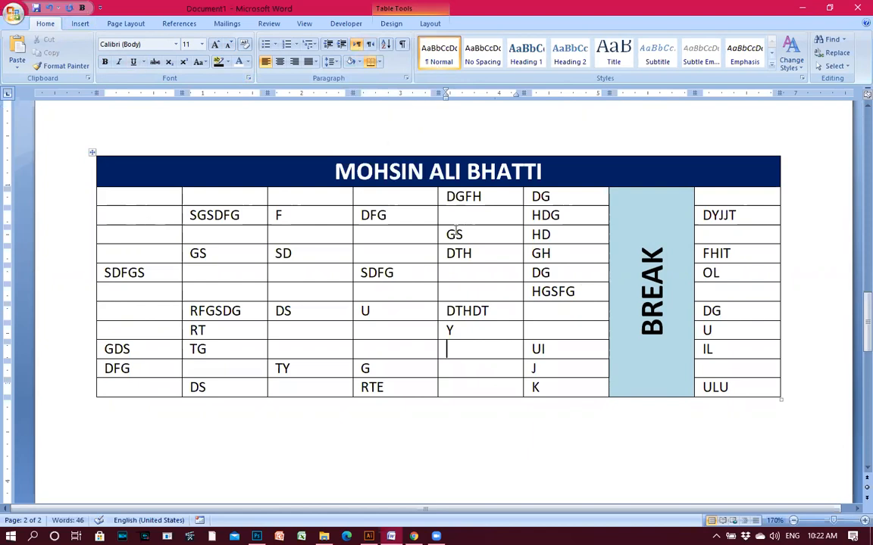
Move between the empty table cells and the paragraph below the table.
{"action": "scroll", "coordinate": [452, 253], "scroll_direction": "down", "scroll_amount": 2}
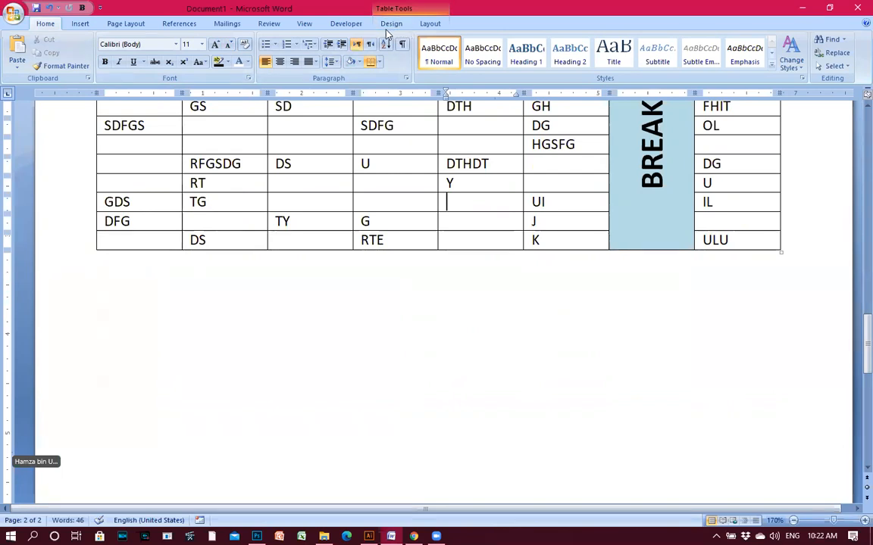
{"action": "left_click", "coordinate": [104, 359]}
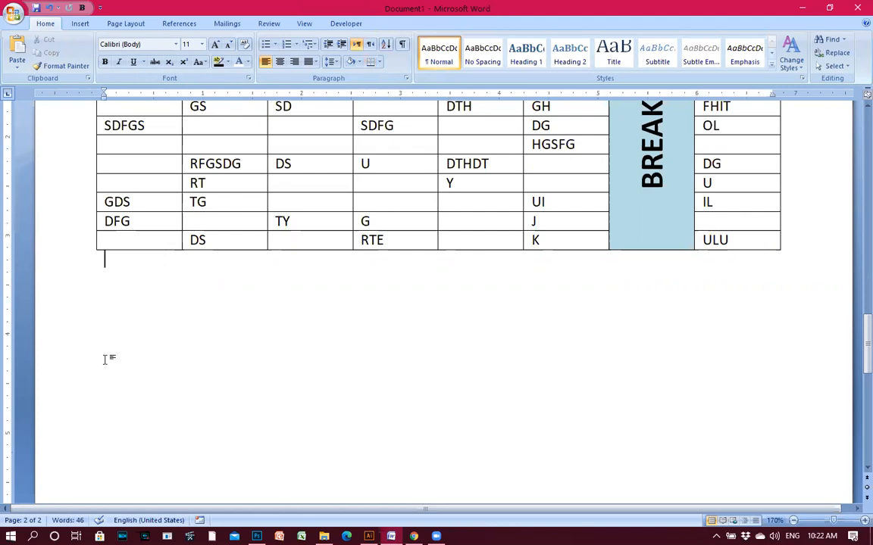
{"action": "left_click", "coordinate": [414, 182]}
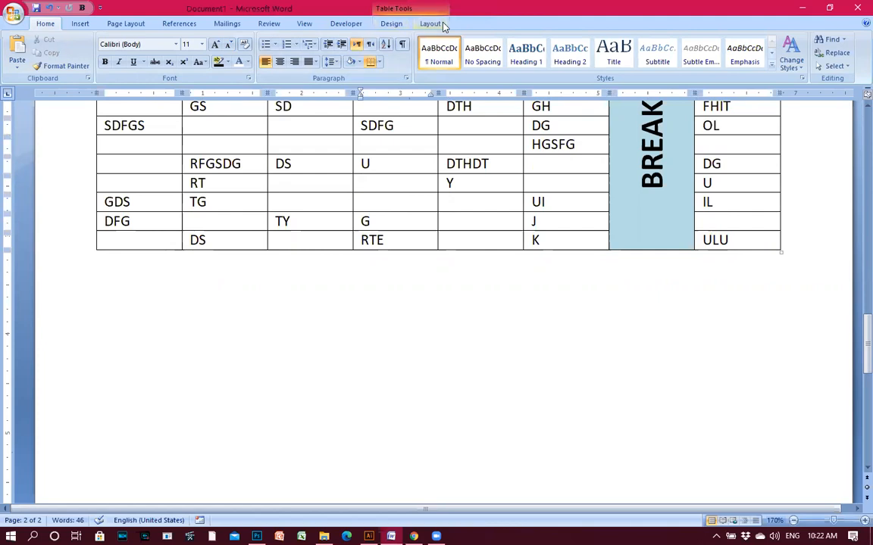
{"action": "left_click", "coordinate": [110, 354]}
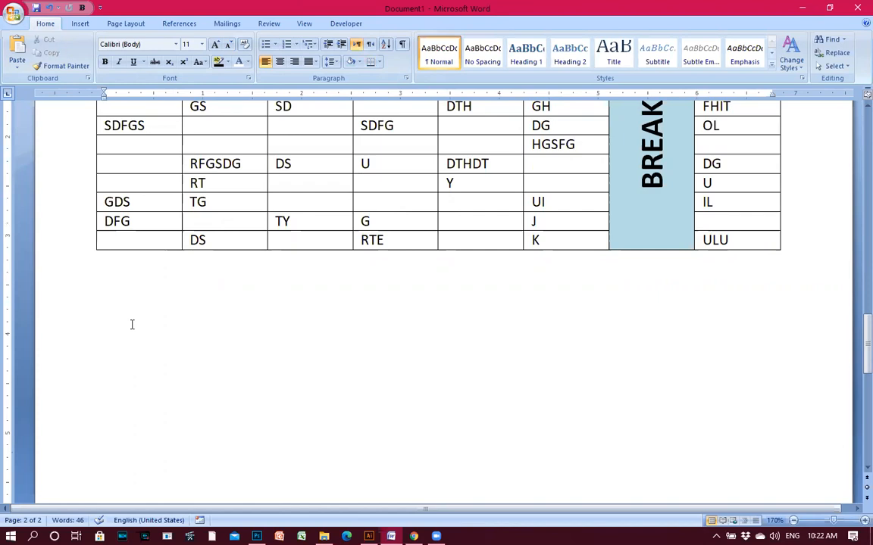
{"action": "left_click", "coordinate": [479, 201]}
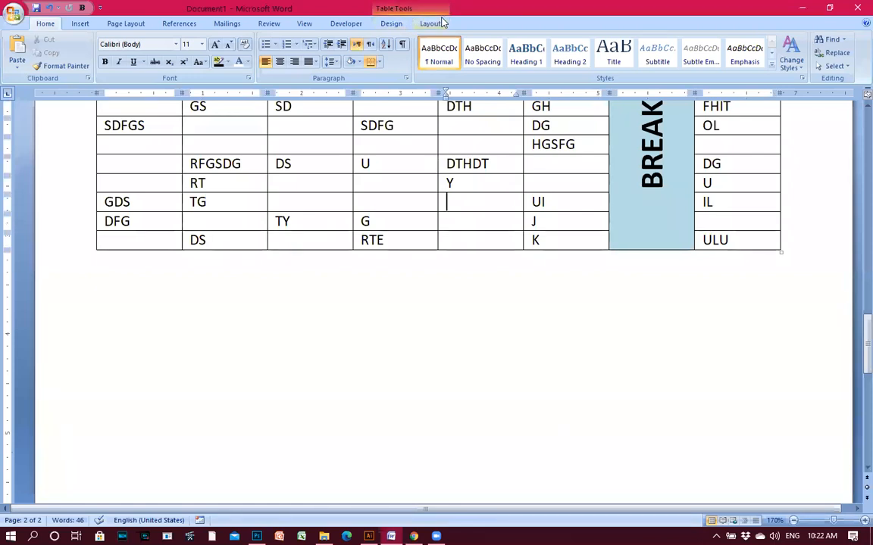
{"action": "left_click", "coordinate": [172, 356]}
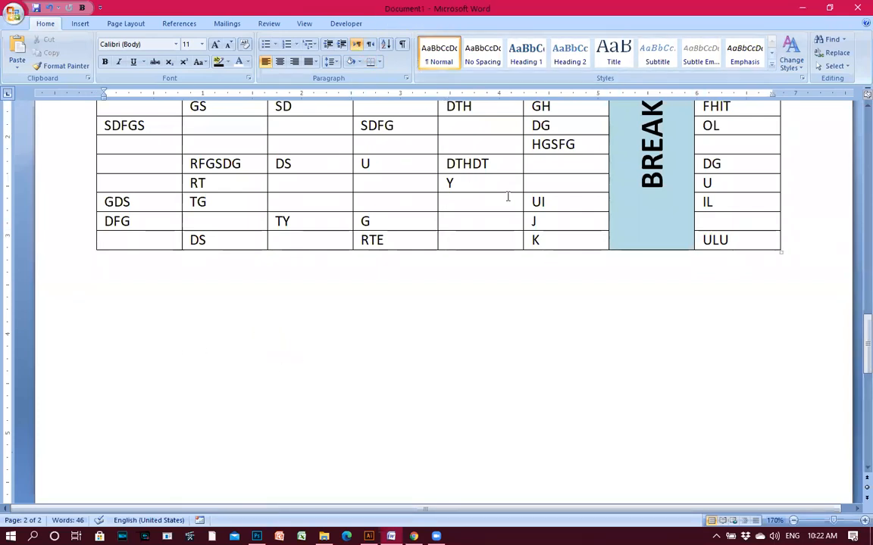
{"action": "left_click", "coordinate": [532, 185]}
{"action": "scroll", "coordinate": [531, 213], "scroll_direction": "up", "scroll_amount": 3}
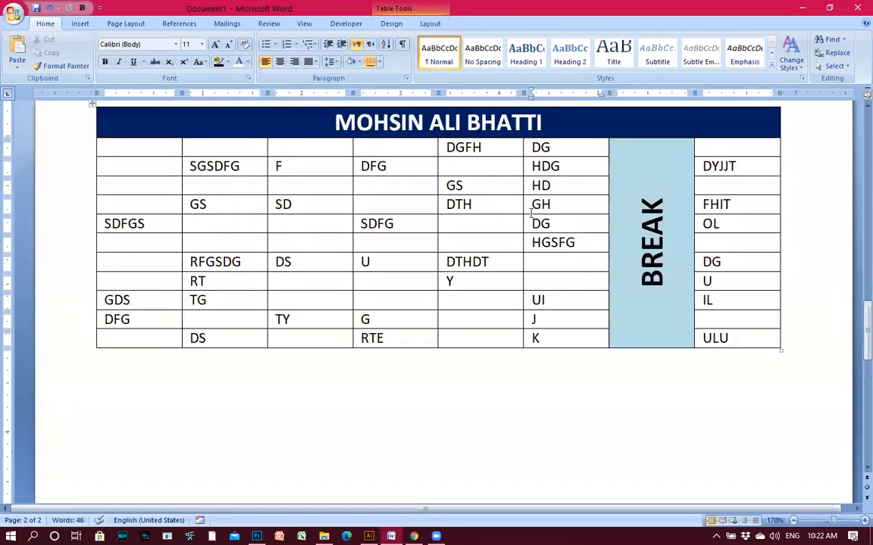
{"action": "left_click", "coordinate": [391, 25]}
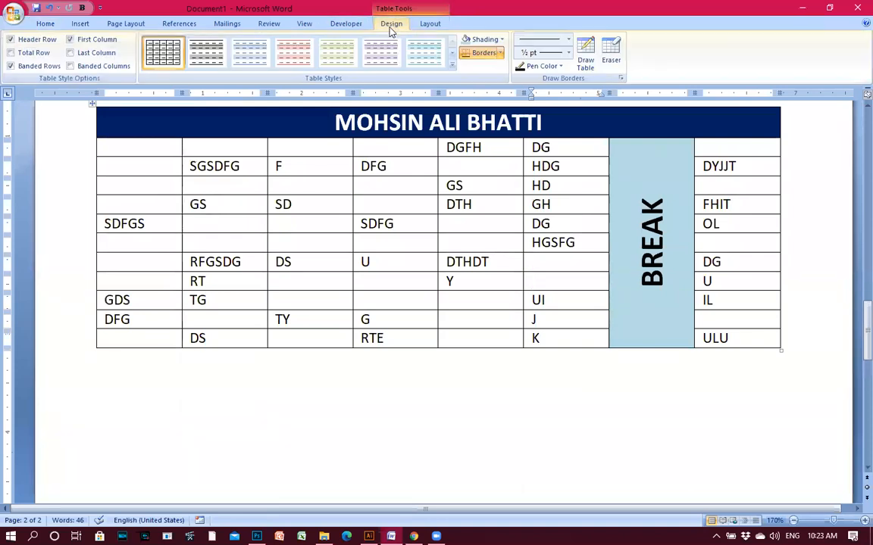
Use the Eraser to remove the last column, merging the IL, ULU, DG and U cells.
{"action": "left_click", "coordinate": [612, 51]}
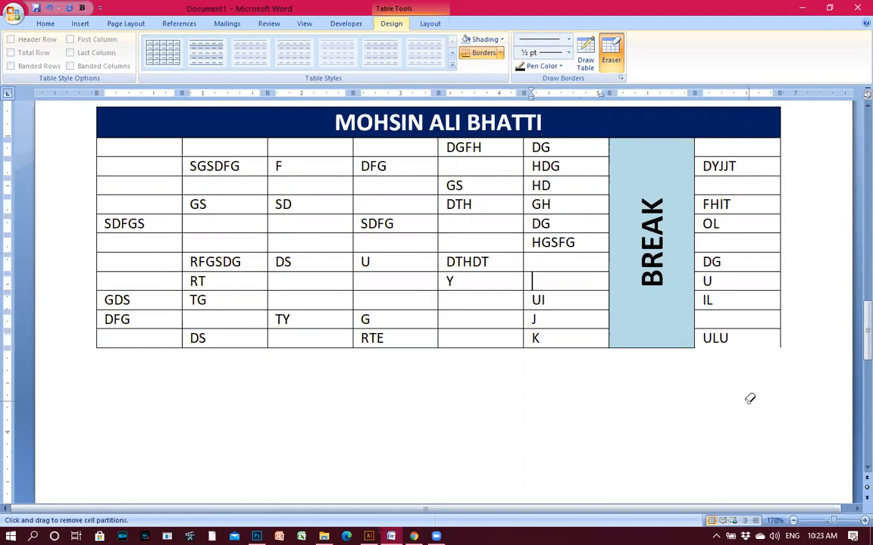
{"action": "left_click", "coordinate": [781, 340]}
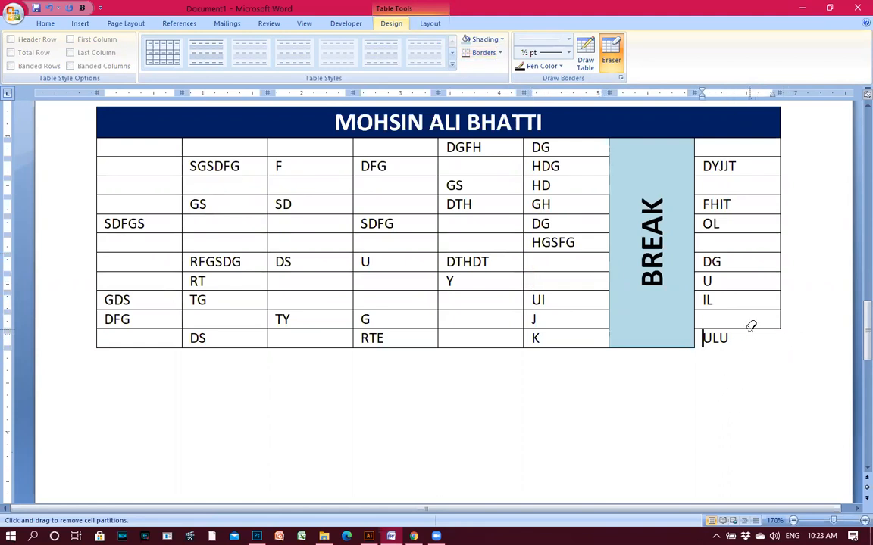
{"action": "left_click", "coordinate": [749, 328]}
{"action": "left_click", "coordinate": [751, 309]}
{"action": "left_click", "coordinate": [748, 290]}
{"action": "left_click", "coordinate": [744, 272]}
{"action": "left_click", "coordinate": [781, 304]}
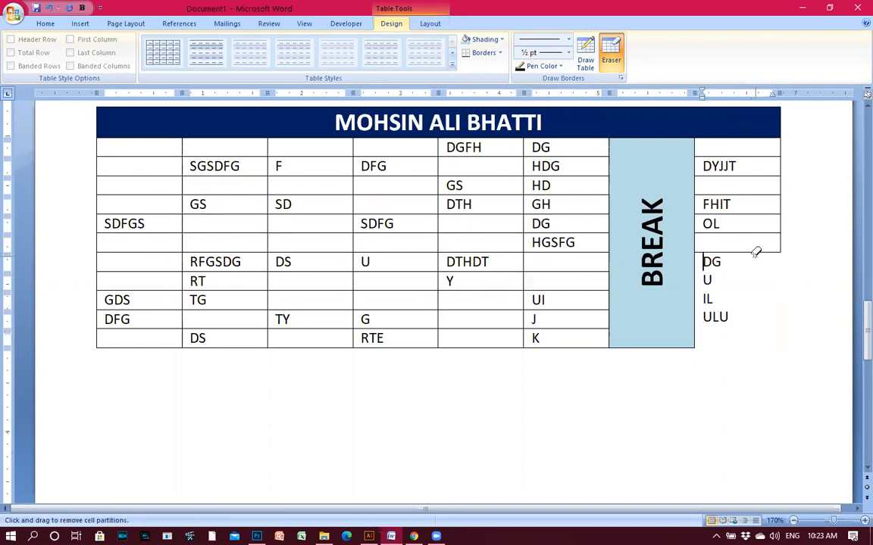
{"action": "left_click", "coordinate": [754, 250]}
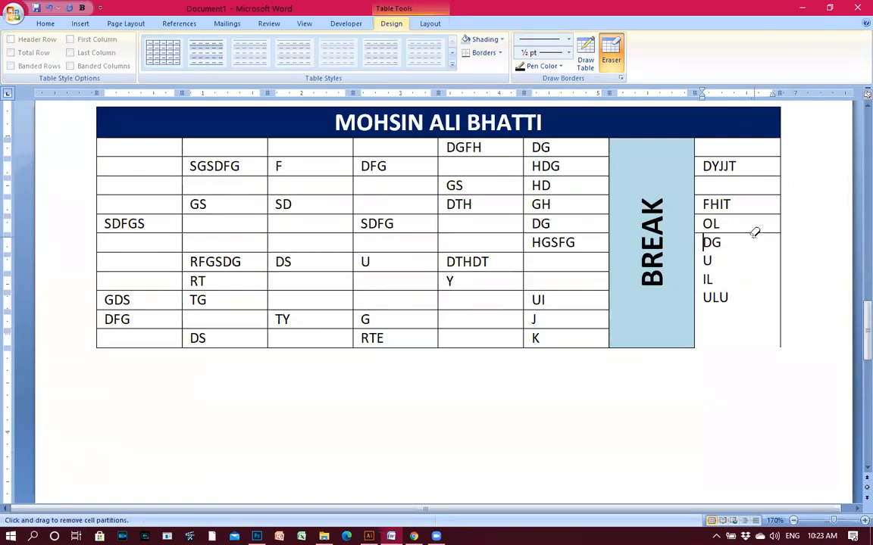
{"action": "mouse_move", "coordinate": [744, 339]}
{"action": "left_mouse_down"}
{"action": "mouse_move", "coordinate": [774, 169]}
{"action": "mouse_move", "coordinate": [786, 146]}
{"action": "left_mouse_up"}
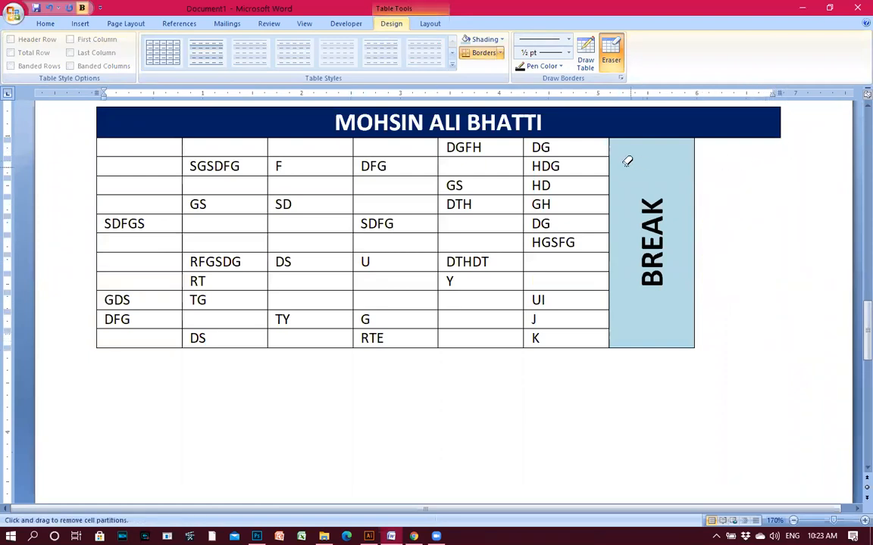
Erase borders to join SDFGS with the cell below, the third-row cells, and GS with DTH.
{"action": "left_click", "coordinate": [303, 232]}
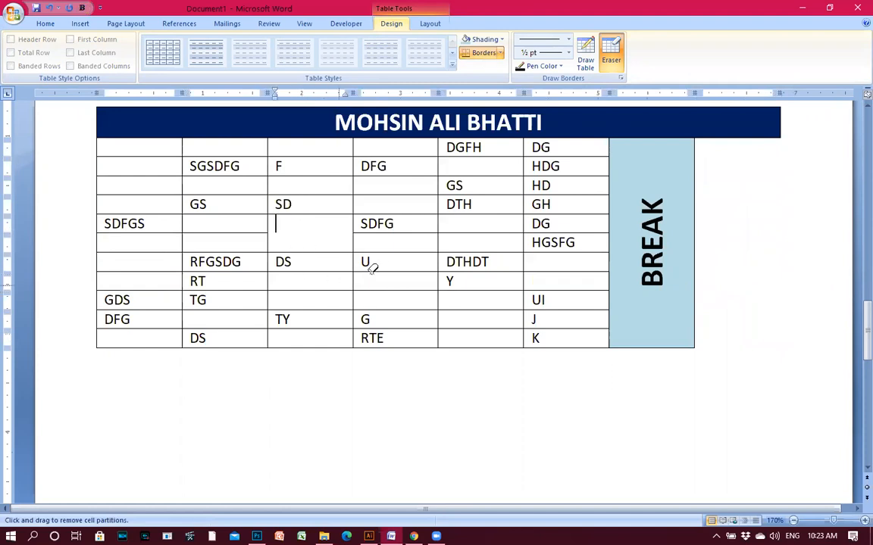
{"action": "left_click", "coordinate": [336, 290]}
{"action": "left_click", "coordinate": [399, 329]}
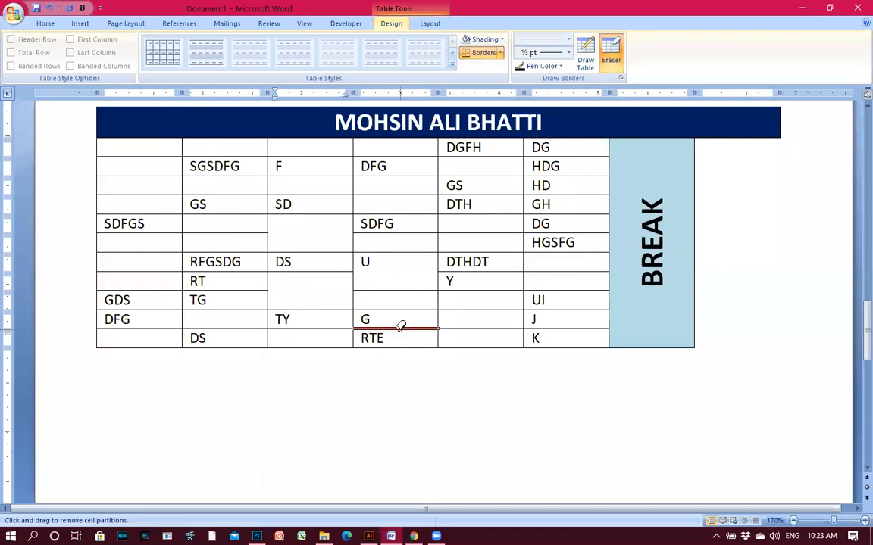
{"action": "left_click", "coordinate": [219, 270]}
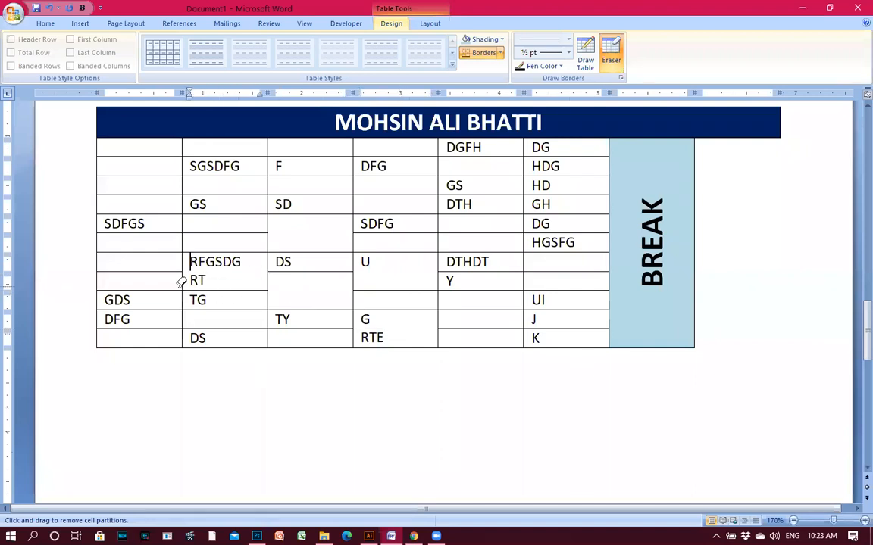
{"action": "left_click", "coordinate": [160, 290]}
{"action": "left_click", "coordinate": [154, 229]}
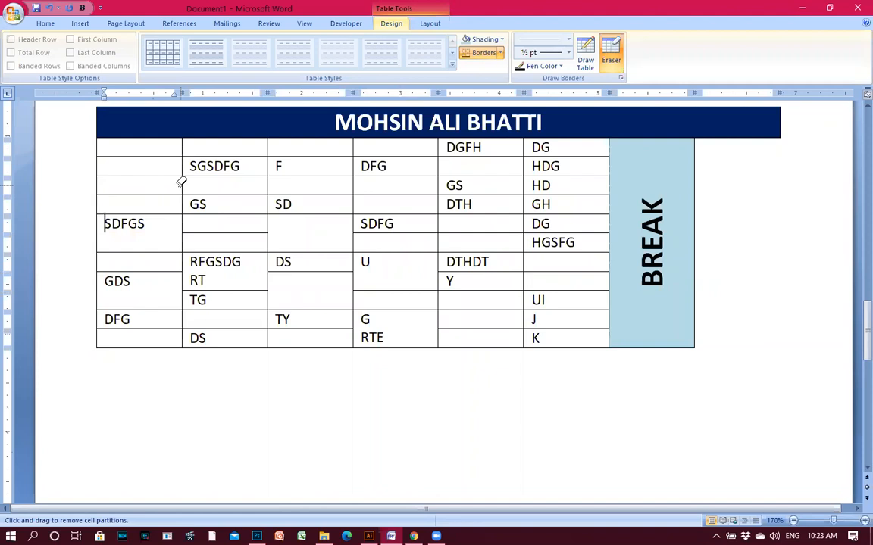
{"action": "left_click", "coordinate": [181, 184]}
{"action": "left_click", "coordinate": [354, 184]}
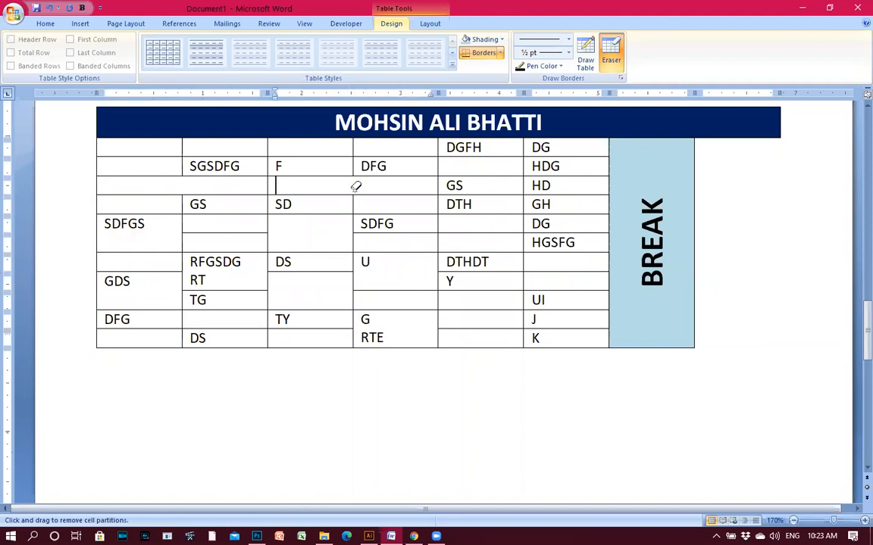
{"action": "left_click", "coordinate": [505, 194]}
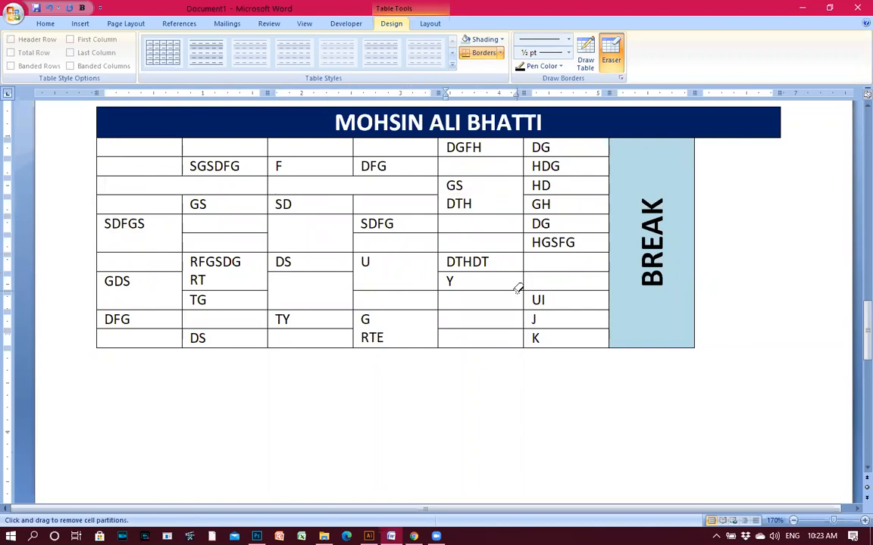
{"action": "key", "text": "Escape"}
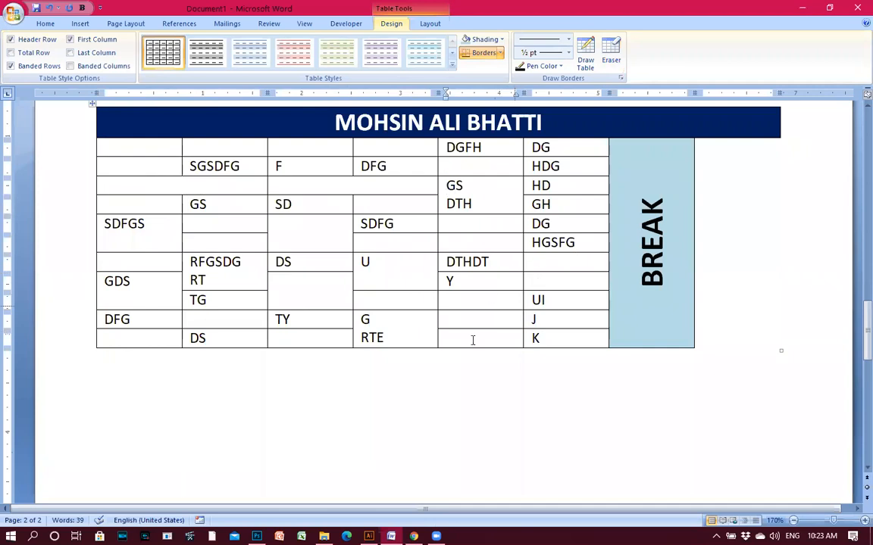
Draw a vertical border splitting the GS/DTH cell, undoing the extra one.
{"action": "left_click", "coordinate": [584, 61]}
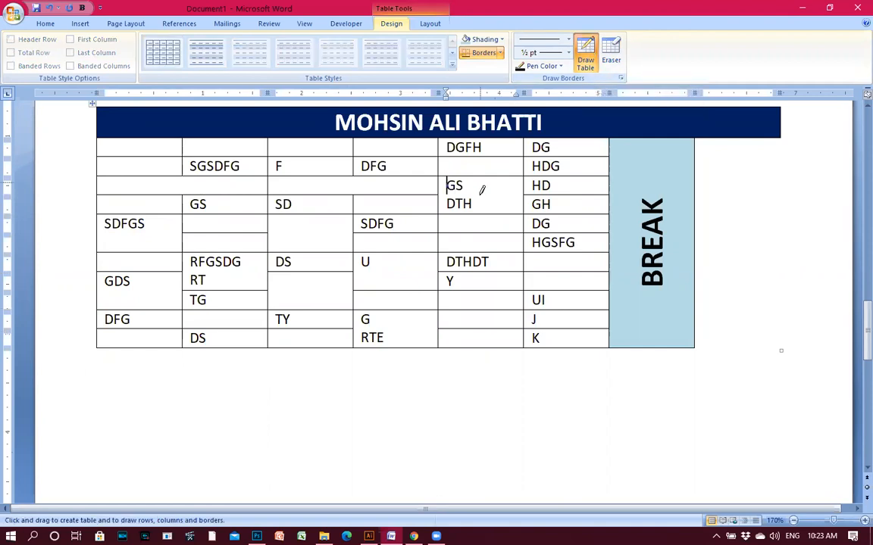
{"action": "mouse_move", "coordinate": [482, 180]}
{"action": "left_mouse_down"}
{"action": "mouse_move", "coordinate": [483, 213]}
{"action": "mouse_move", "coordinate": [511, 193]}
{"action": "mouse_move", "coordinate": [497, 214]}
{"action": "left_mouse_up"}
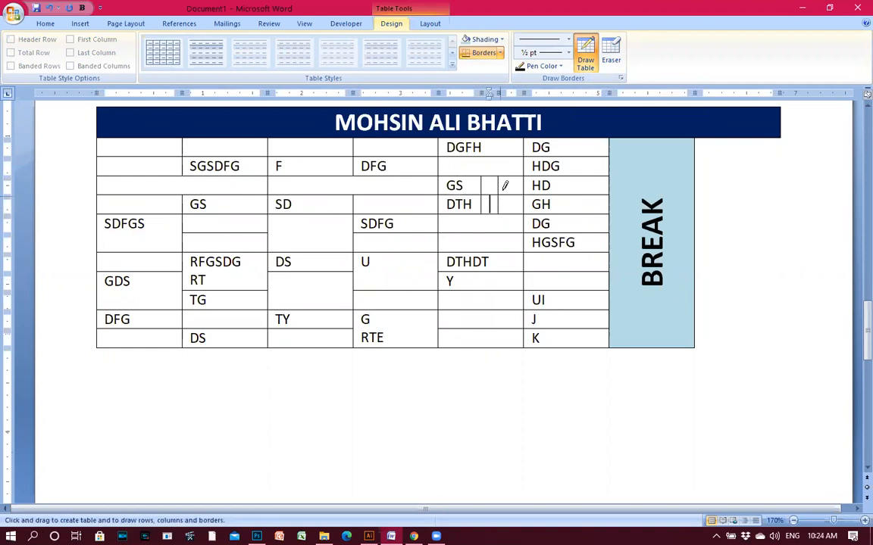
{"action": "left_click_drag", "start_coordinate": [513, 175], "coordinate": [513, 214]}
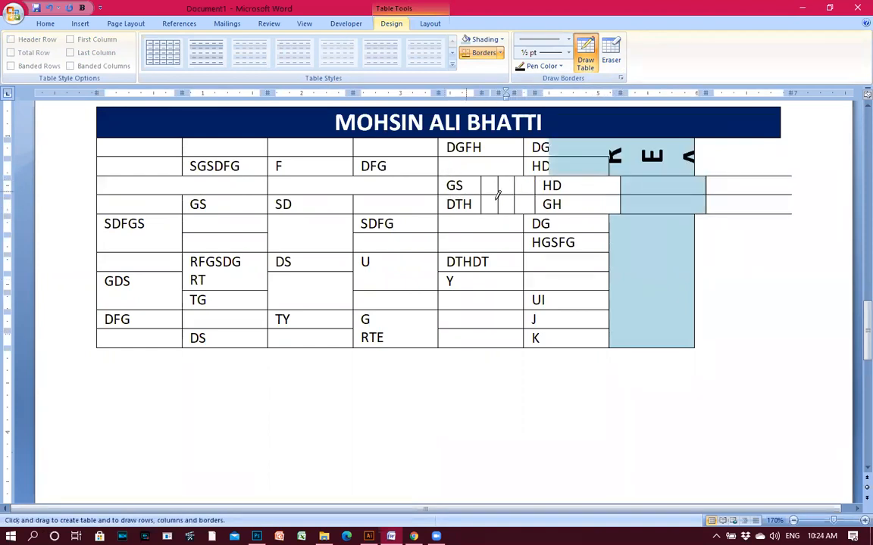
{"action": "key", "text": "ctrl+z"}
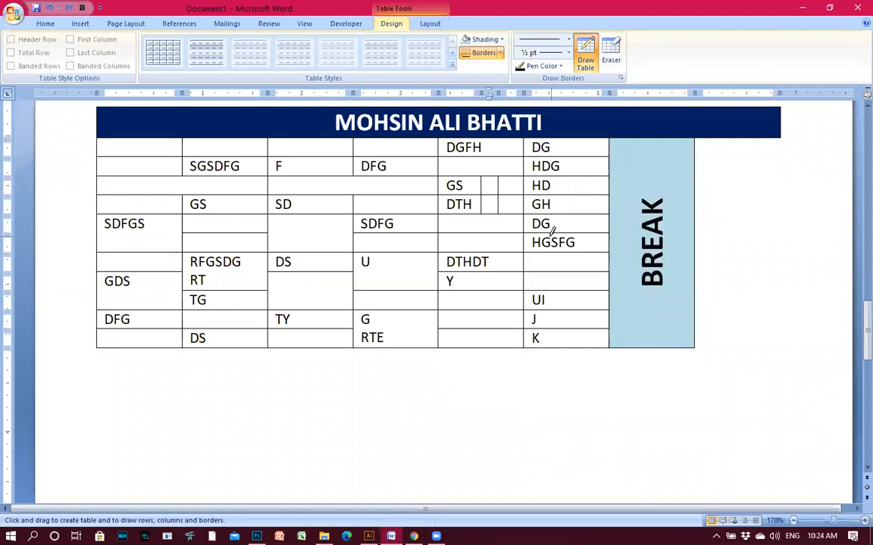
Draw four vertical borders through the cells below DS down to the TY row.
{"action": "left_click_drag", "start_coordinate": [310, 275], "coordinate": [311, 325]}
{"action": "left_click_drag", "start_coordinate": [326, 275], "coordinate": [326, 324]}
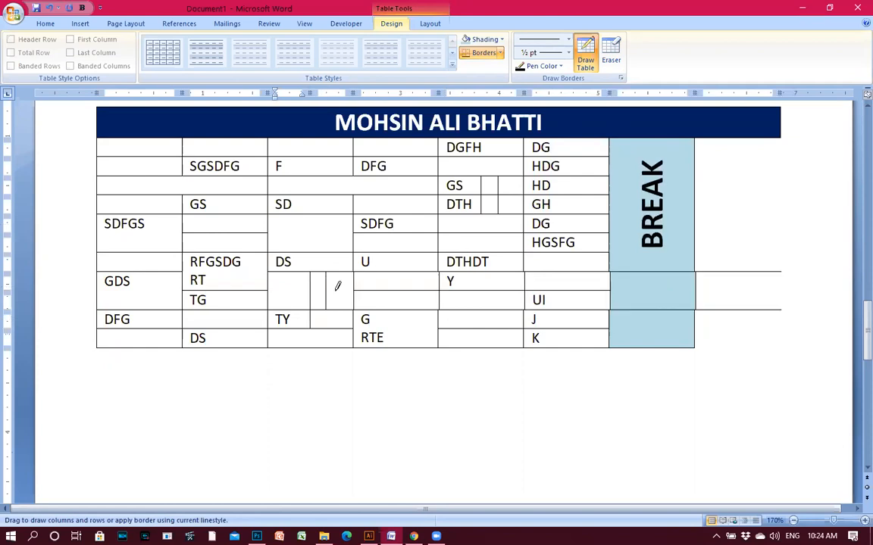
{"action": "left_click_drag", "start_coordinate": [342, 274], "coordinate": [341, 329]}
{"action": "left_click_drag", "start_coordinate": [288, 286], "coordinate": [289, 347]}
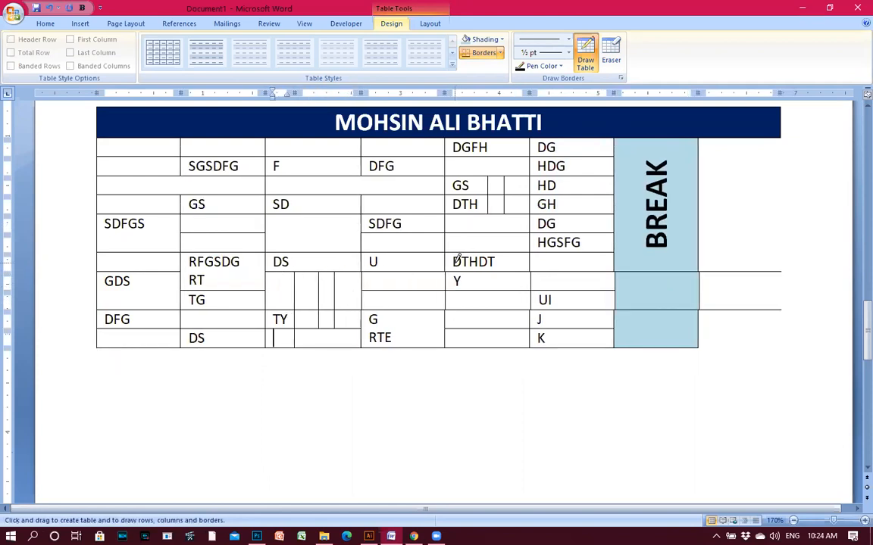
{"action": "key", "text": "Escape"}
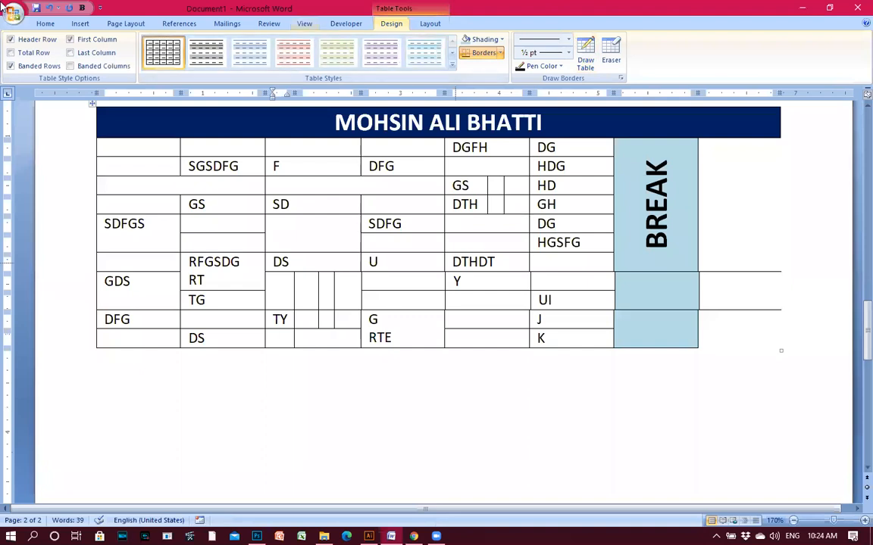
{"action": "left_click", "coordinate": [80, 25]}
Undo the drawn borders to restore the unbroken BREAK column and right-hand cells.
{"action": "left_click", "coordinate": [275, 223]}
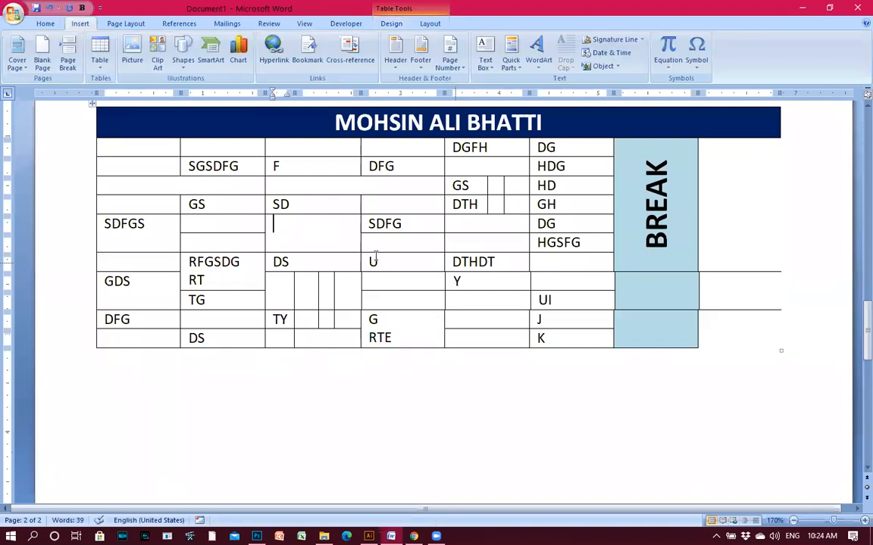
{"action": "left_click", "coordinate": [399, 352]}
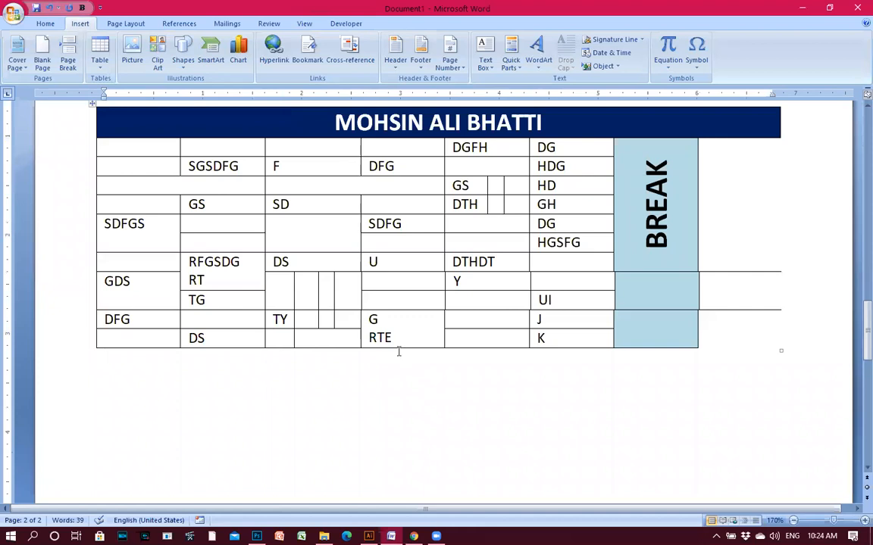
{"action": "key", "text": "ctrl+z"}
{"action": "key", "text": "ctrl+z"}
{"action": "key", "text": "ctrl+z"}
{"action": "key", "text": "ctrl+z"}
{"action": "key", "text": "ctrl+z"}
{"action": "key", "text": "ctrl+z"}
{"action": "key", "text": "ctrl+z"}
{"action": "key", "text": "ctrl+z"}
{"action": "key", "text": "ctrl+z"}
{"action": "key", "text": "ctrl+z"}
{"action": "key", "text": "ctrl+z"}
{"action": "key", "text": "ctrl+z"}
{"action": "key", "text": "ctrl+z"}
{"action": "key", "text": "ctrl+z"}
{"action": "key", "text": "ctrl+z"}
{"action": "key", "text": "ctrl+z"}
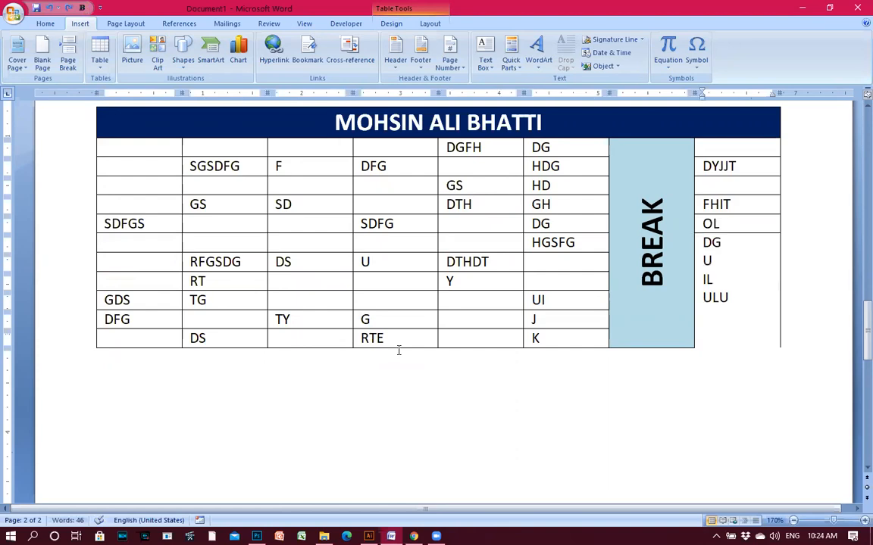
{"action": "key", "text": "ctrl+z"}
{"action": "key", "text": "ctrl+z"}
{"action": "key", "text": "ctrl+z"}
{"action": "key", "text": "ctrl+z"}
{"action": "key", "text": "ctrl+z"}
{"action": "scroll", "coordinate": [385, 343], "scroll_direction": "up", "scroll_amount": 3}
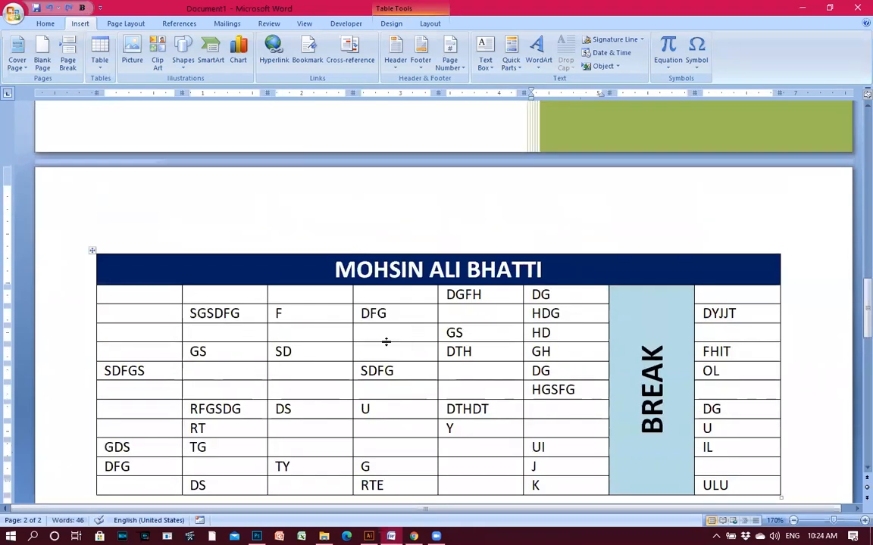
{"action": "scroll", "coordinate": [307, 343], "scroll_direction": "down", "scroll_amount": 2}
{"action": "scroll", "coordinate": [507, 340], "scroll_direction": "down", "scroll_amount": 1}
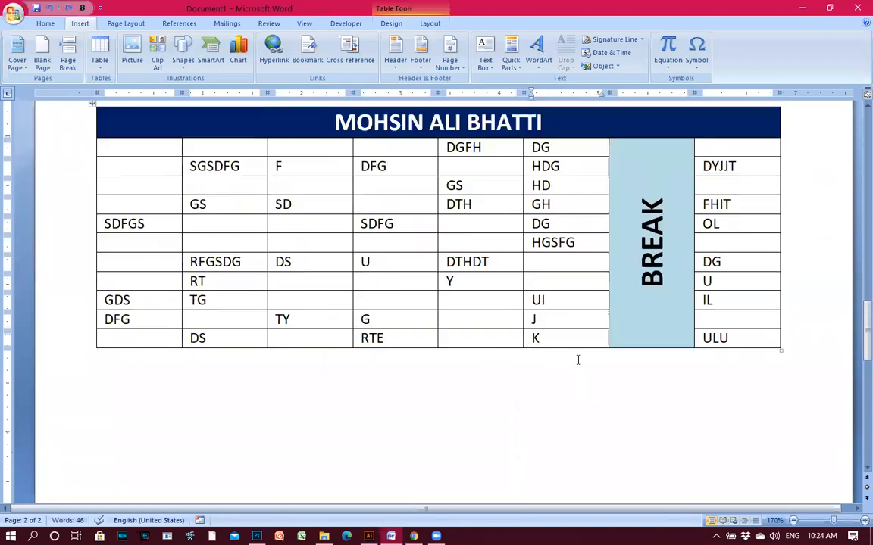
{"action": "left_click", "coordinate": [395, 228]}
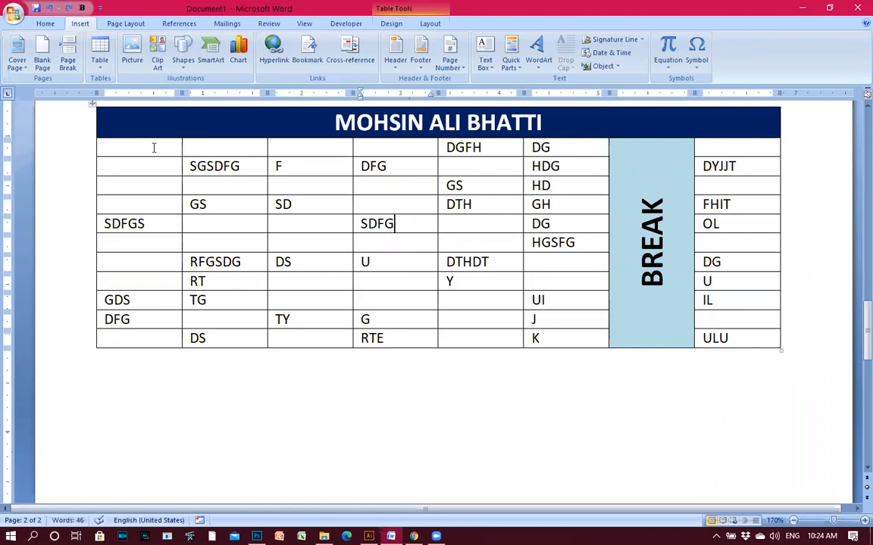
{"action": "left_click_drag", "start_coordinate": [152, 146], "coordinate": [739, 338]}
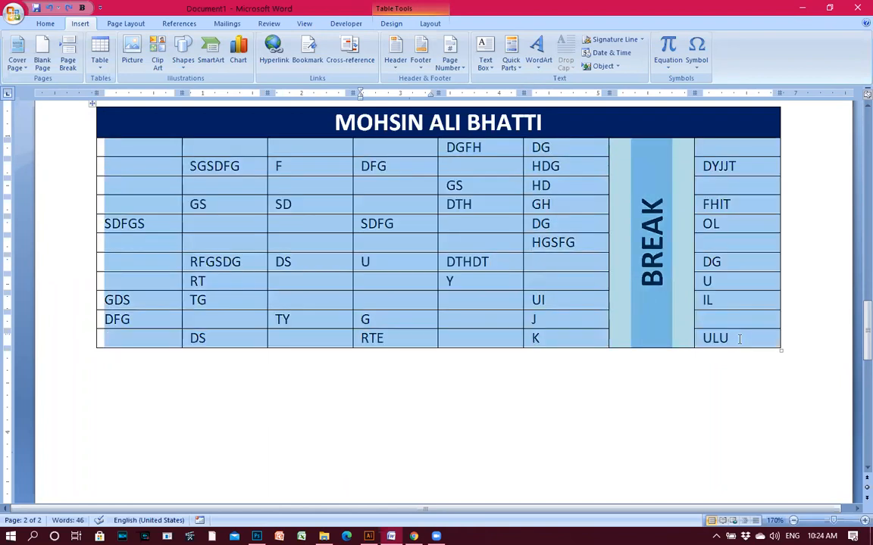
Apply 2.5, then 1.5 and 2.0 line spacing to the selected table.
{"action": "left_click", "coordinate": [45, 24]}
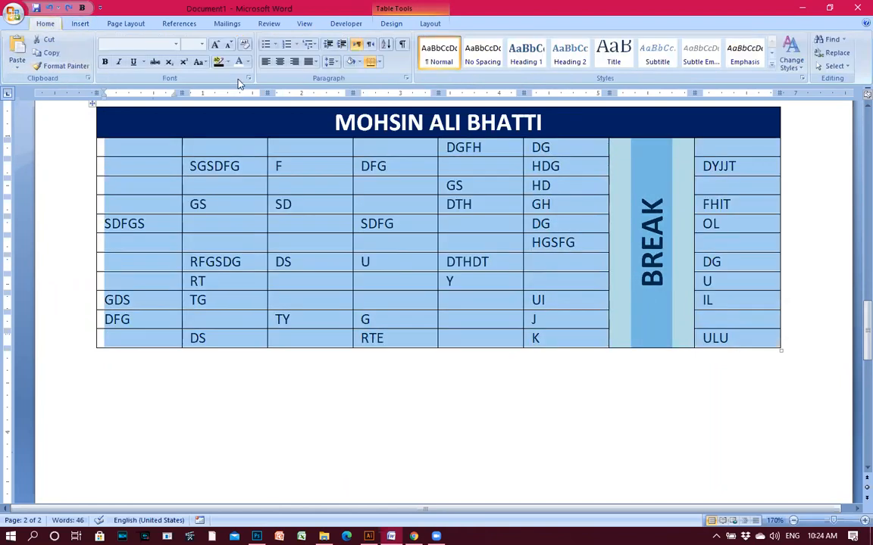
{"action": "left_click", "coordinate": [332, 64]}
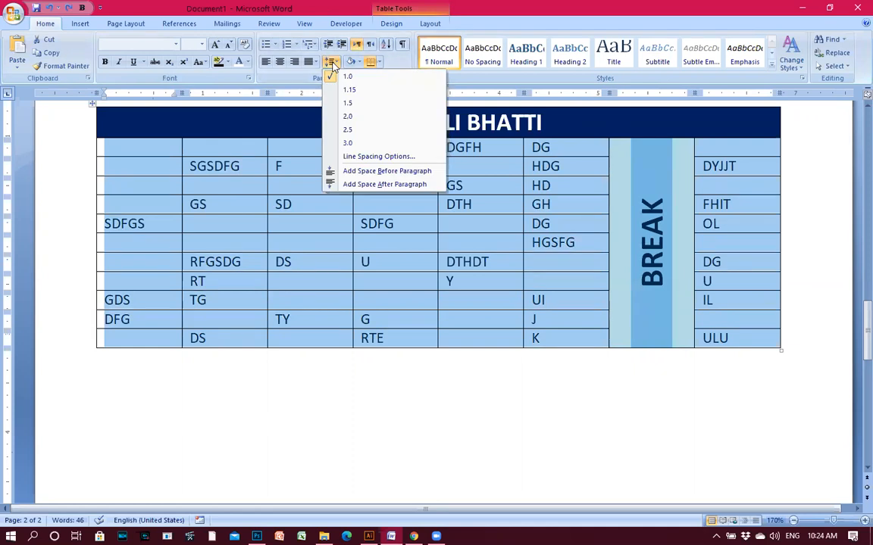
{"action": "left_click", "coordinate": [352, 134]}
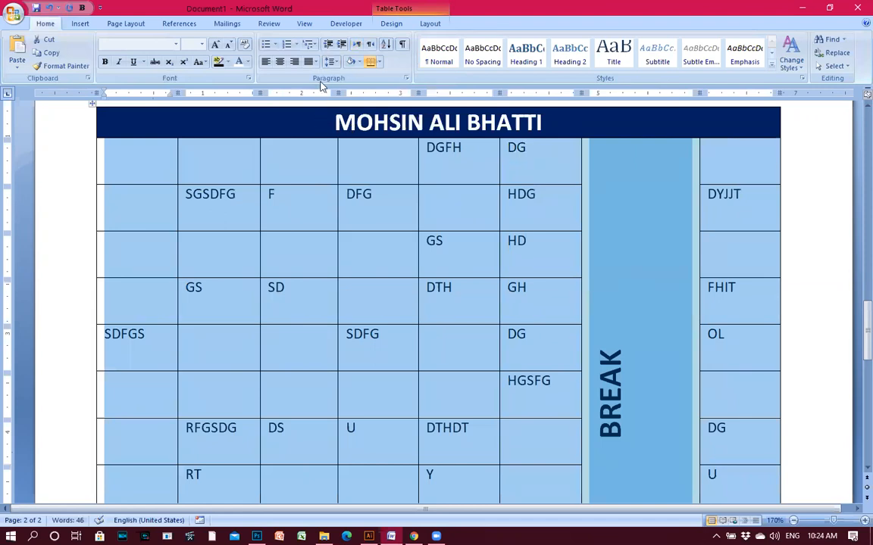
{"action": "left_click", "coordinate": [331, 62]}
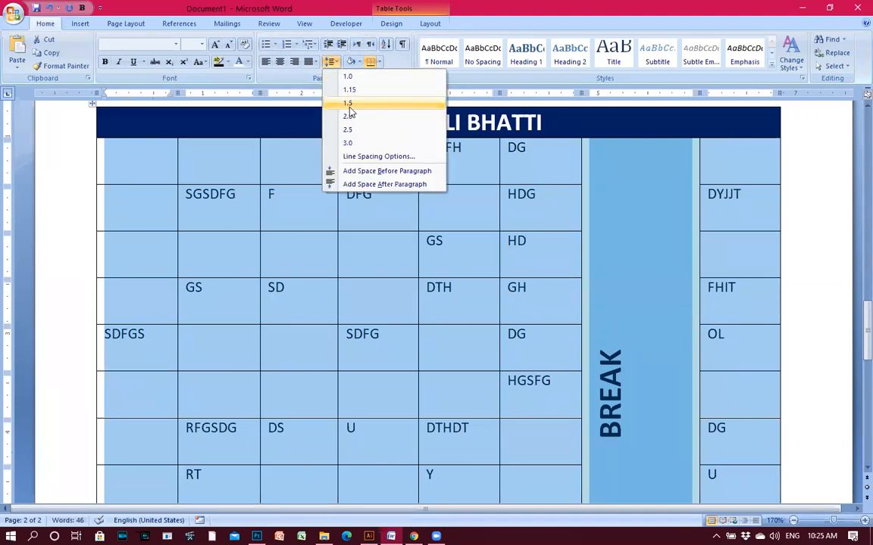
{"action": "left_click", "coordinate": [350, 106]}
{"action": "left_click", "coordinate": [331, 61]}
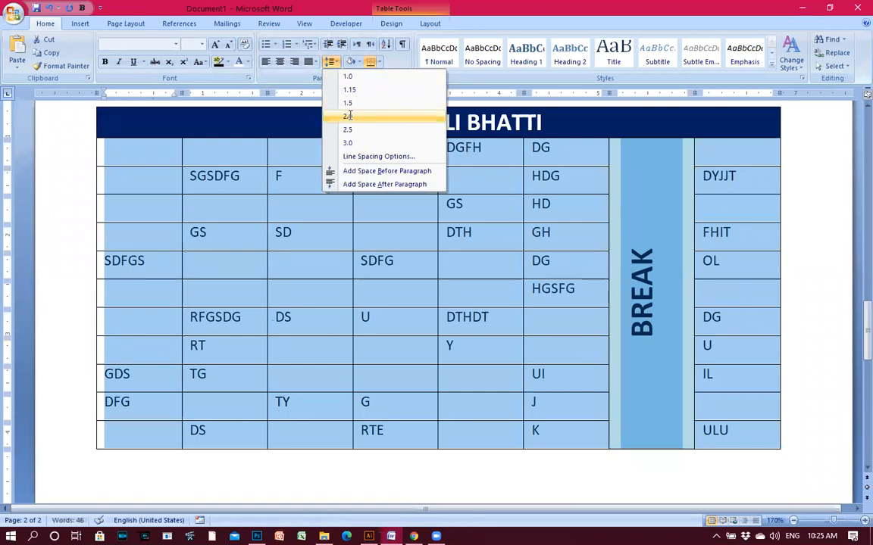
{"action": "left_click", "coordinate": [349, 115]}
Try 1.15 and 3.0 line spacing, finally settling on 1.5 for the table.
{"action": "left_click", "coordinate": [331, 61]}
{"action": "left_click", "coordinate": [349, 89]}
{"action": "left_click", "coordinate": [331, 61]}
{"action": "left_click", "coordinate": [349, 142]}
{"action": "left_click", "coordinate": [331, 61]}
{"action": "left_click", "coordinate": [349, 90]}
{"action": "left_click", "coordinate": [331, 61]}
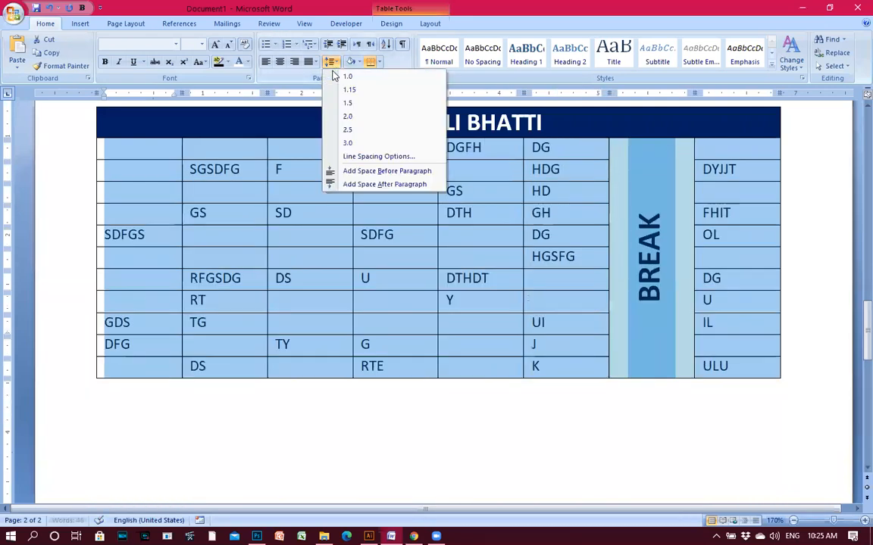
{"action": "left_click", "coordinate": [348, 103]}
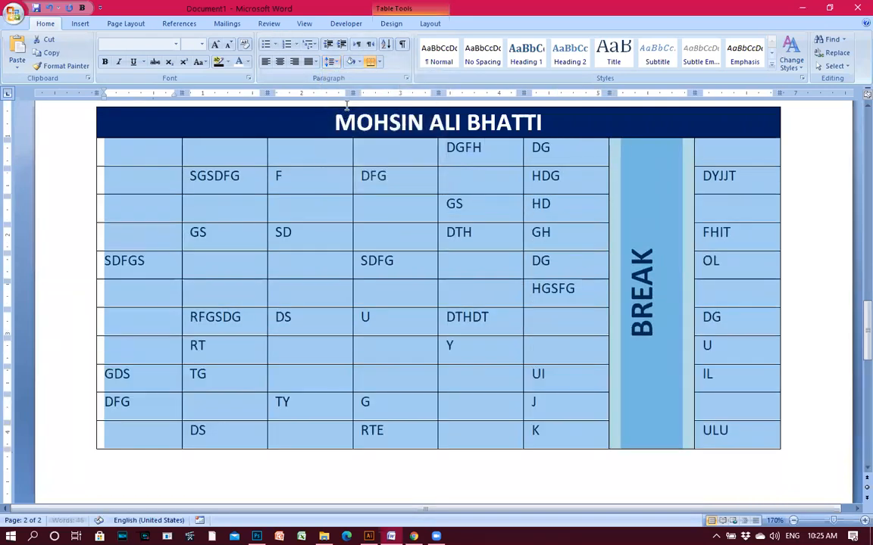
{"action": "left_click", "coordinate": [432, 294]}
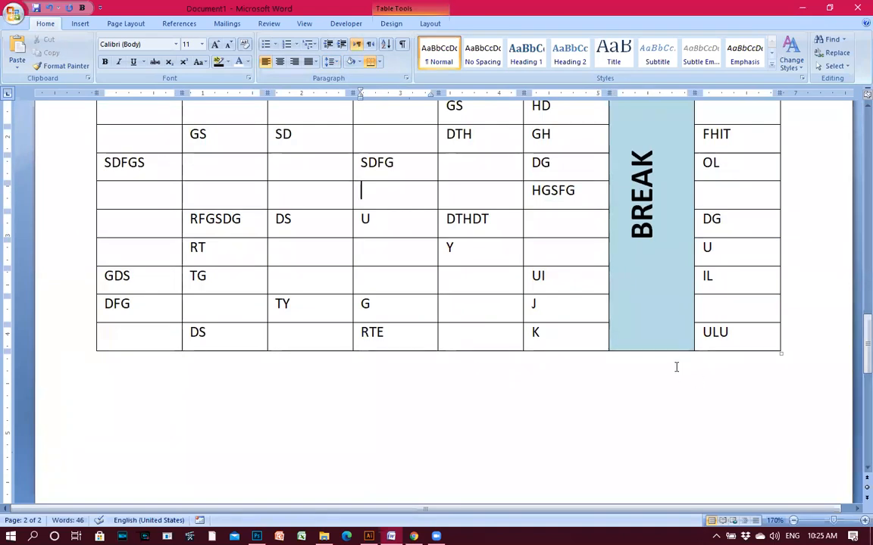
Stretch the table taller, then narrow it and widen it back across the page.
{"action": "scroll", "coordinate": [766, 371], "scroll_direction": "up", "scroll_amount": 2}
{"action": "scroll", "coordinate": [760, 373], "scroll_direction": "down", "scroll_amount": 2}
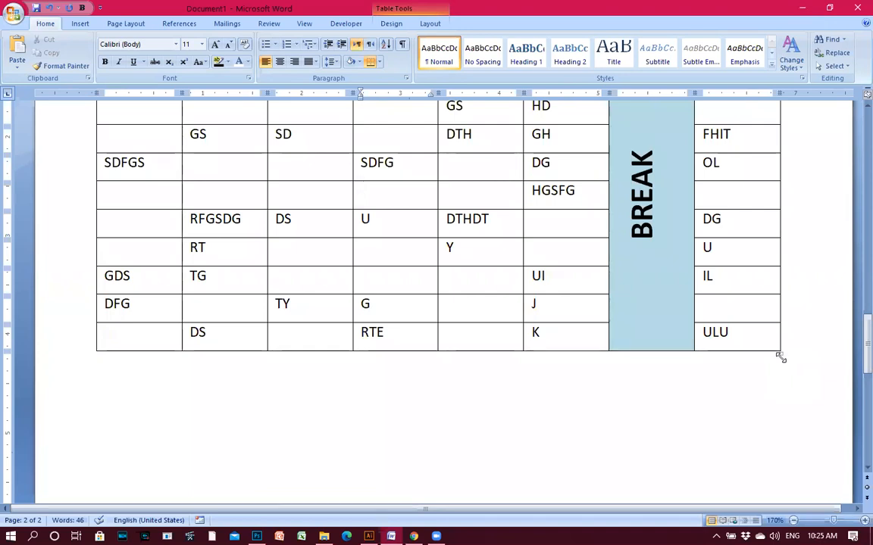
{"action": "left_click_drag", "start_coordinate": [780, 356], "coordinate": [789, 480]}
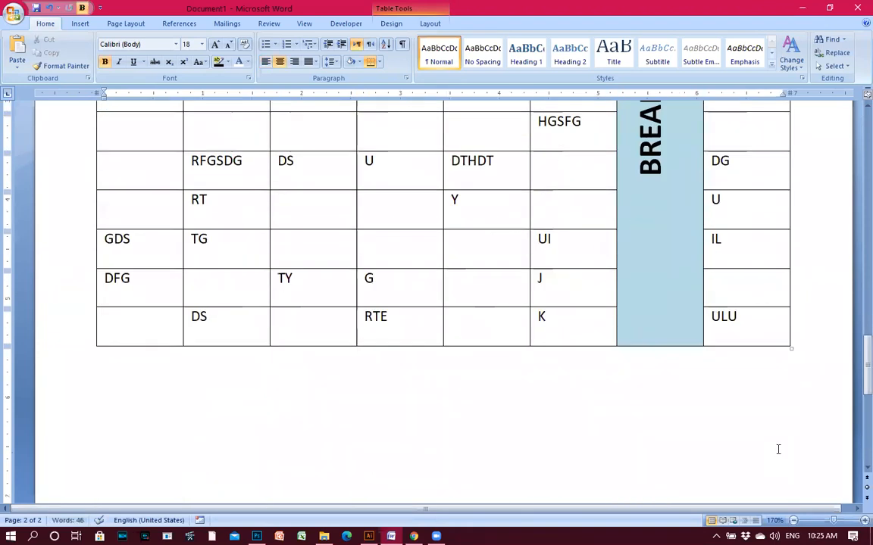
{"action": "left_click_drag", "start_coordinate": [791, 303], "coordinate": [391, 254]}
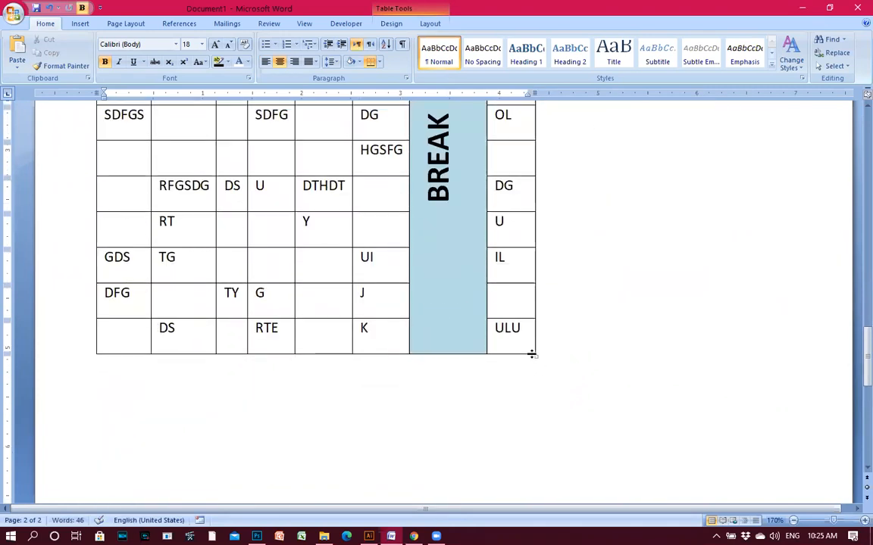
{"action": "left_click_drag", "start_coordinate": [538, 357], "coordinate": [802, 358]}
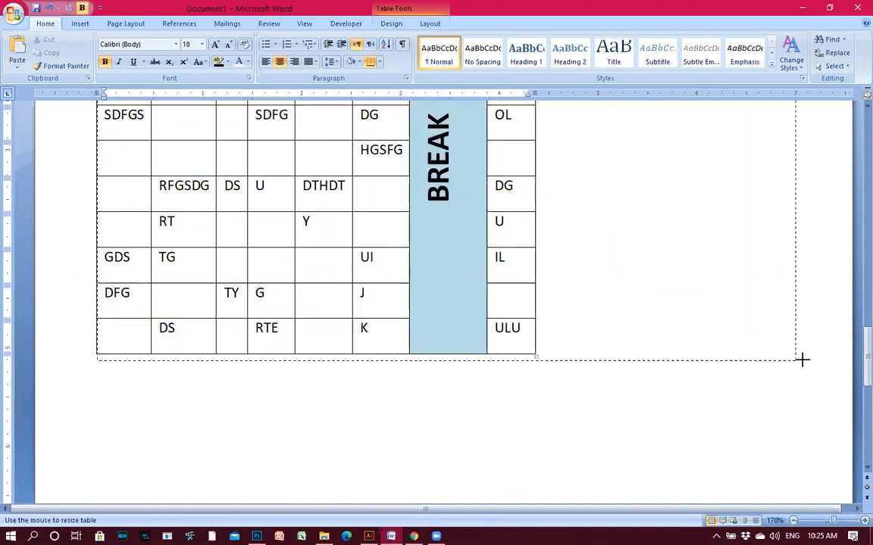
Zoom out to two pages and Ctrl-drag the table's move handle to copy it below.
{"action": "scroll", "coordinate": [782, 519], "scroll_direction": "down", "scroll_amount": 8}
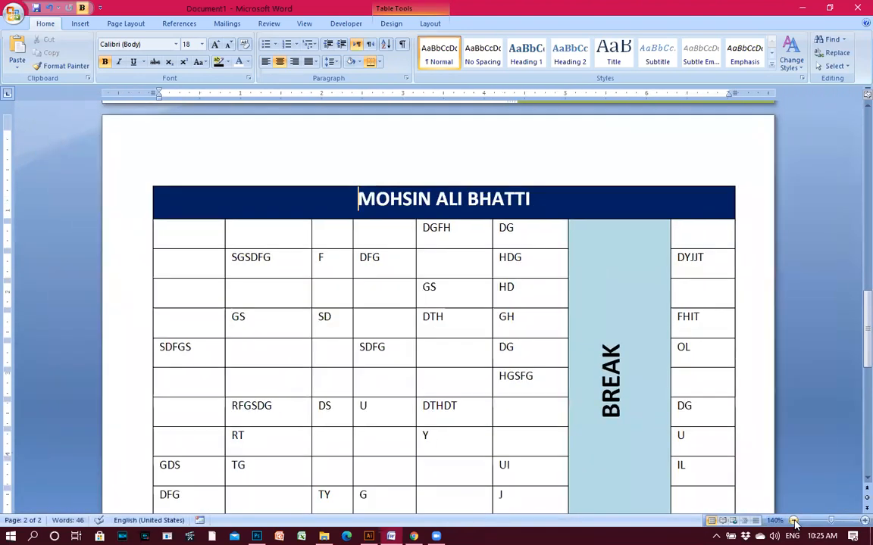
{"action": "scroll", "coordinate": [686, 454], "scroll_direction": "down", "scroll_amount": 3}
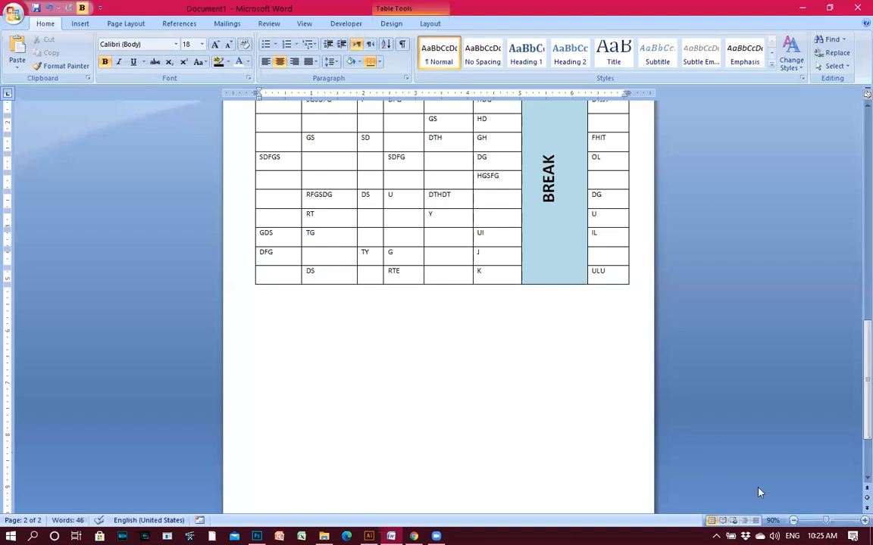
{"action": "left_click", "coordinate": [793, 521]}
{"action": "left_click", "coordinate": [793, 521]}
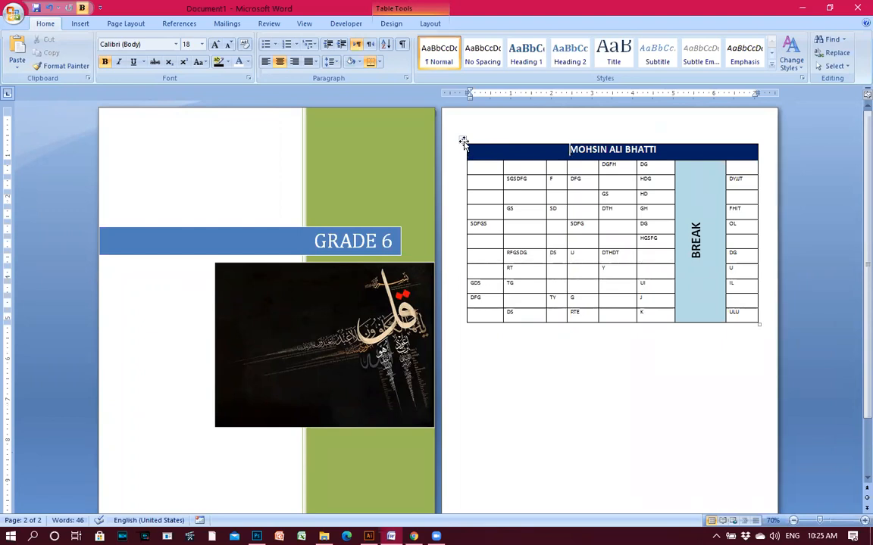
{"action": "left_click", "coordinate": [462, 140]}
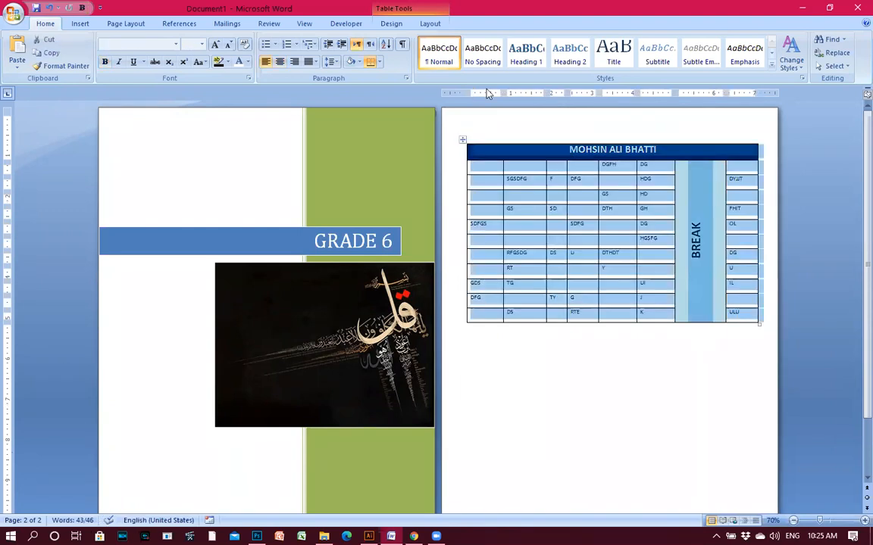
{"action": "left_click_drag", "start_coordinate": [463, 139], "coordinate": [460, 186]}
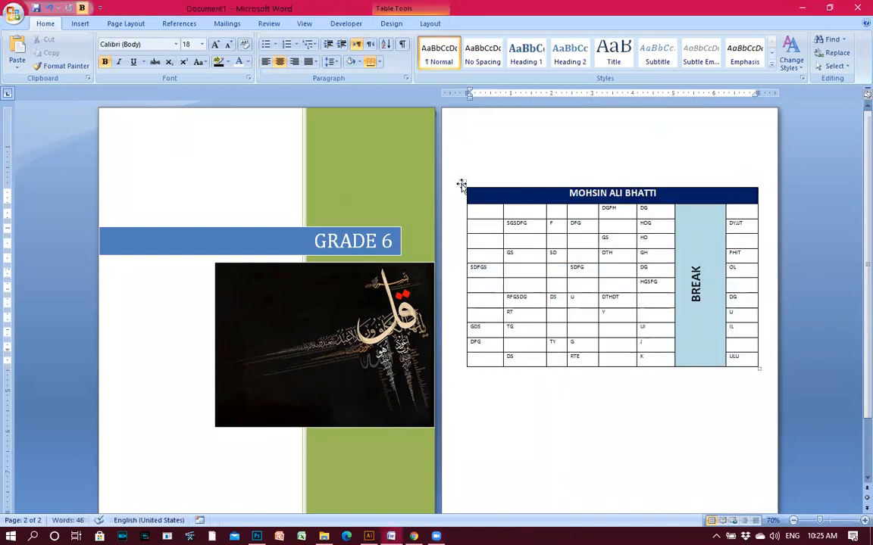
{"action": "key", "text": "ctrl+z"}
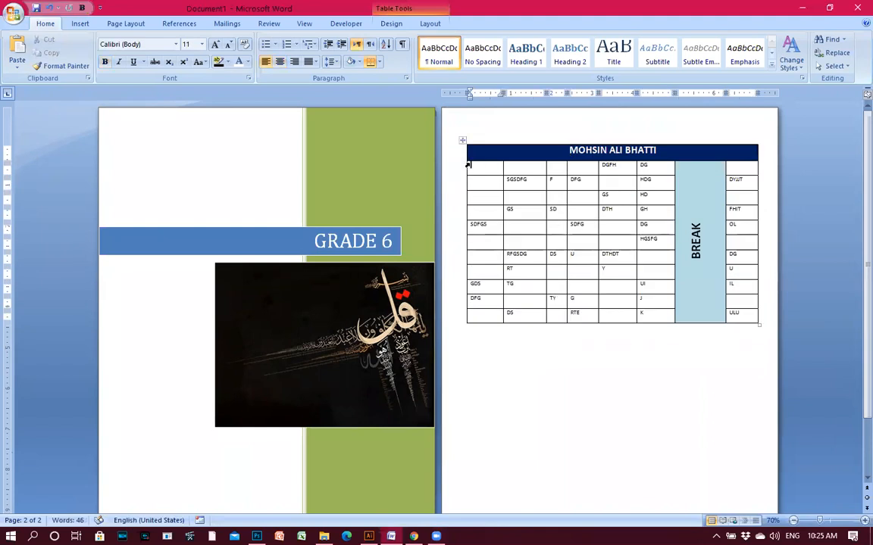
{"action": "left_click", "coordinate": [464, 140]}
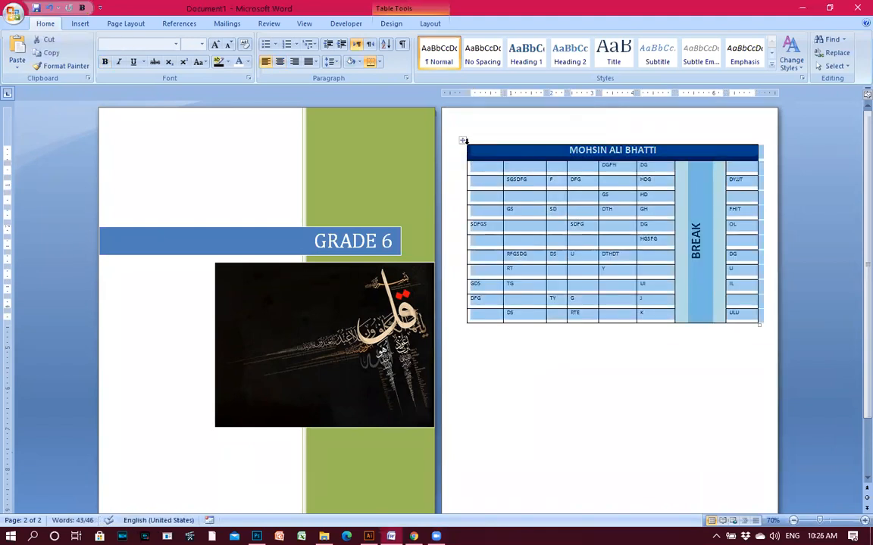
{"action": "left_click_drag", "start_coordinate": [464, 142], "coordinate": [458, 347]}
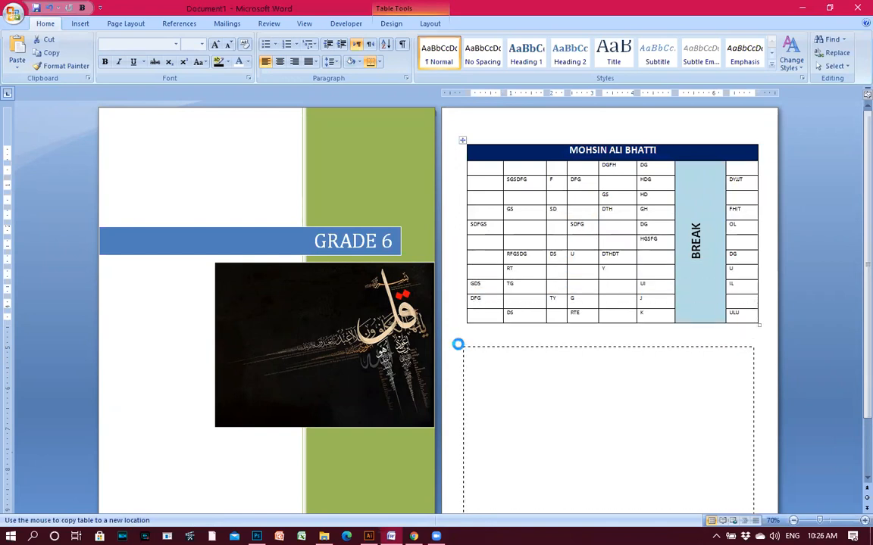
{"action": "left_click", "coordinate": [531, 256]}
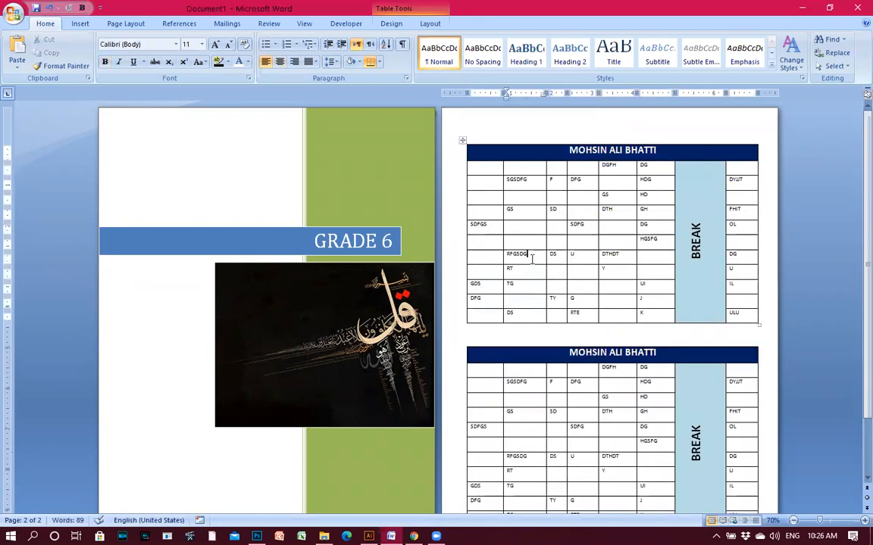
{"action": "key", "text": "ctrl+z"}
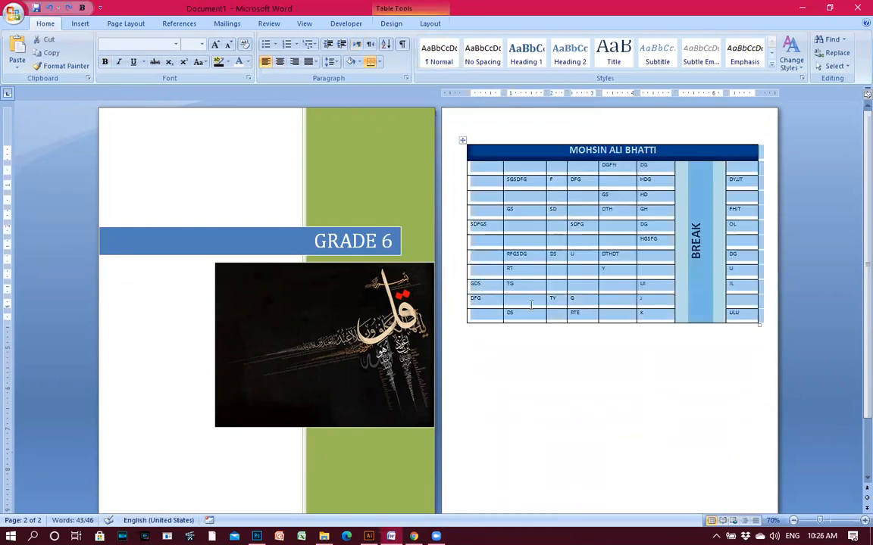
{"action": "left_click", "coordinate": [551, 342]}
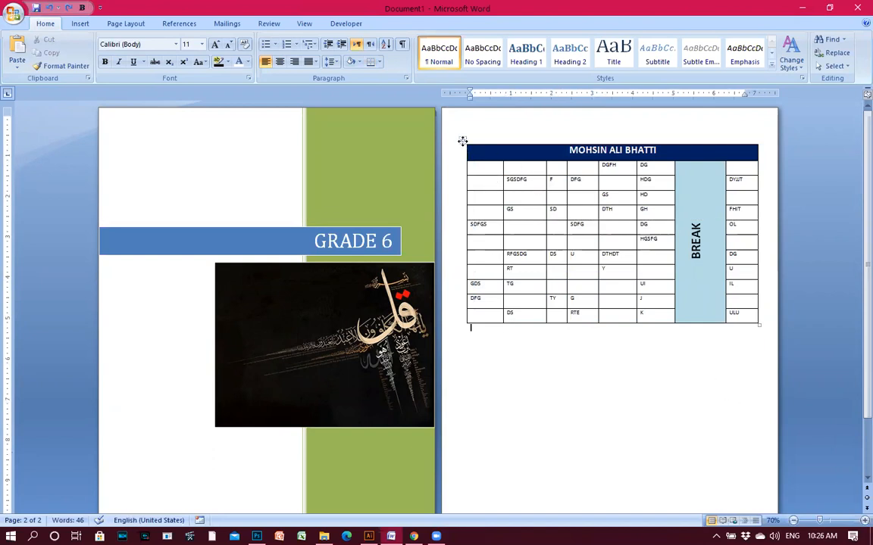
{"action": "left_click", "coordinate": [462, 141]}
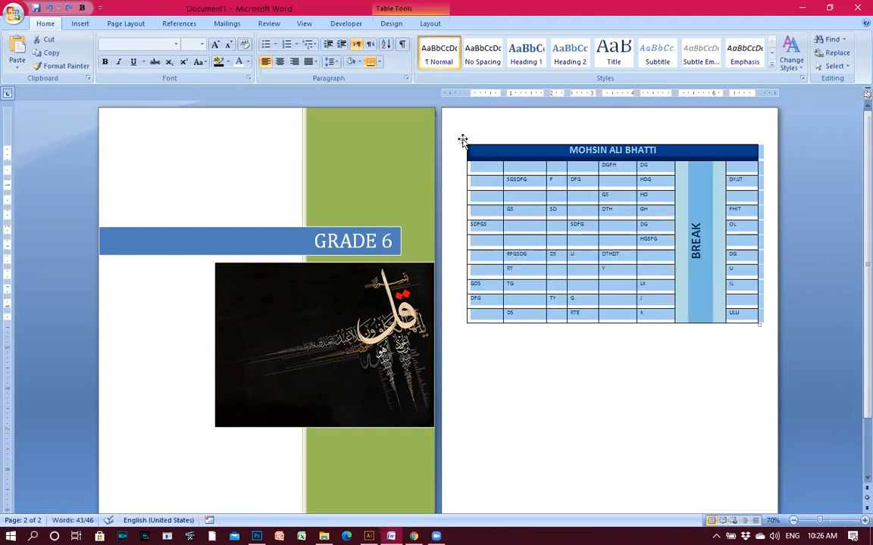
{"action": "left_click_drag", "start_coordinate": [462, 141], "coordinate": [472, 349]}
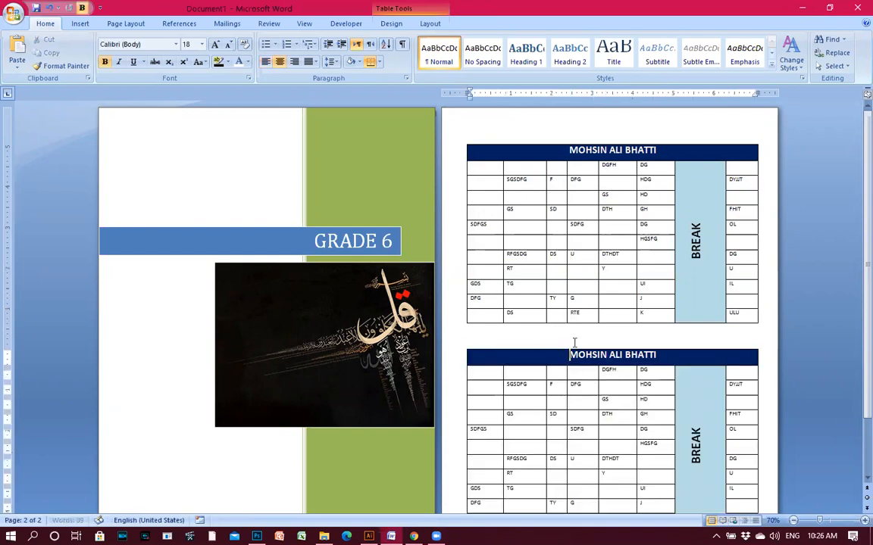
{"action": "scroll", "coordinate": [586, 360], "scroll_direction": "up", "scroll_amount": 8}
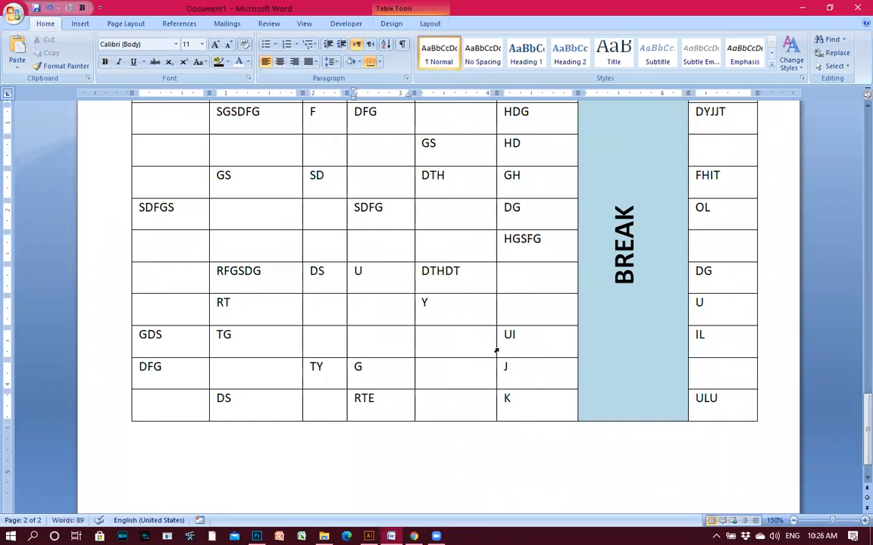
{"action": "scroll", "coordinate": [493, 341], "scroll_direction": "up", "scroll_amount": 3}
{"action": "scroll", "coordinate": [343, 312], "scroll_direction": "down", "scroll_amount": 4}
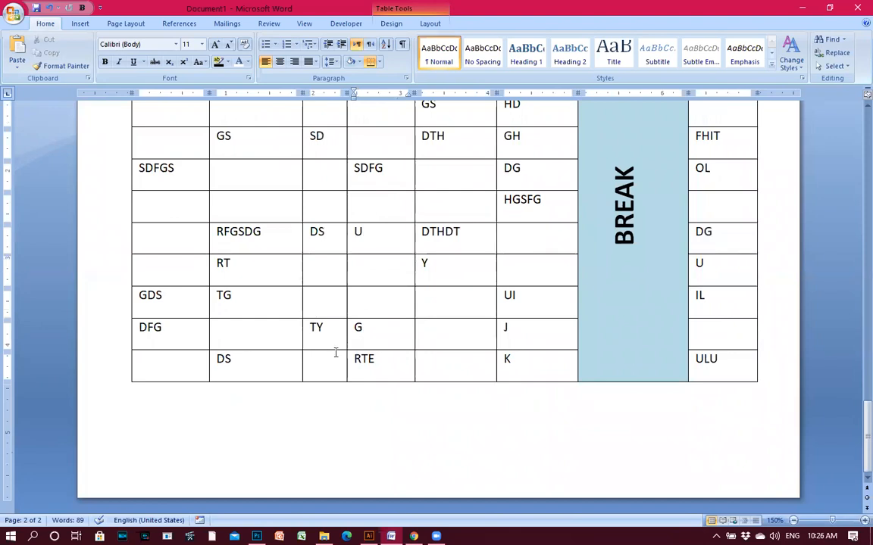
{"action": "scroll", "coordinate": [335, 314], "scroll_direction": "up", "scroll_amount": 2}
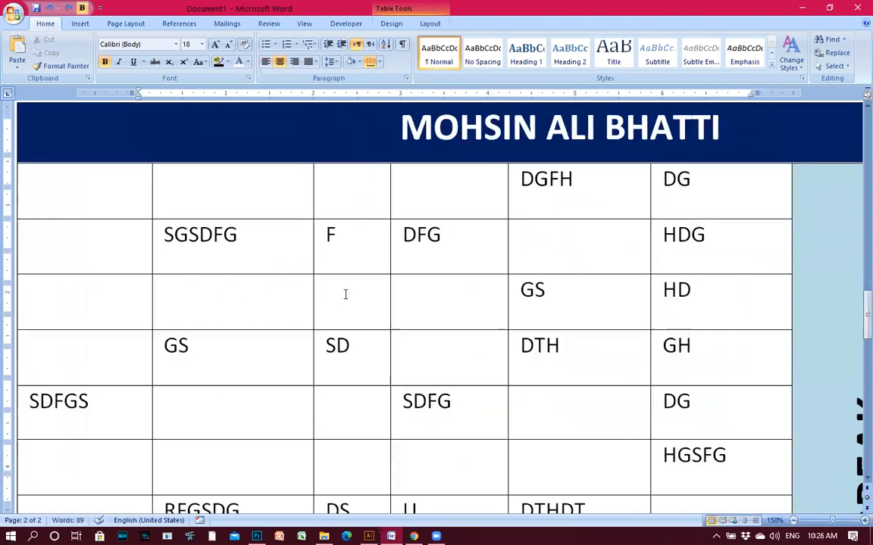
{"action": "scroll", "coordinate": [346, 302], "scroll_direction": "down", "scroll_amount": 8, "text": "ctrl"}
{"action": "key", "text": "ctrl+a"}
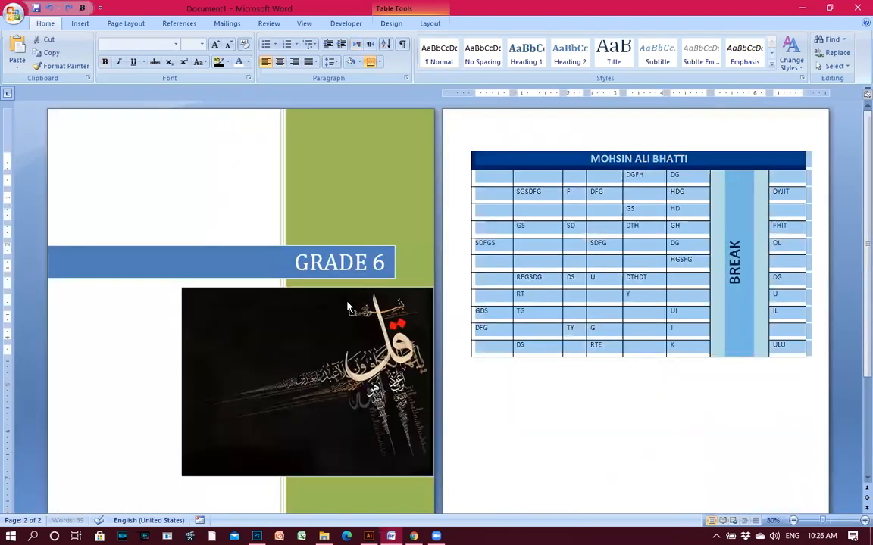
Drop a copy of the table directly below the original and click into the copy's DFG cell.
{"action": "left_click", "coordinate": [576, 378]}
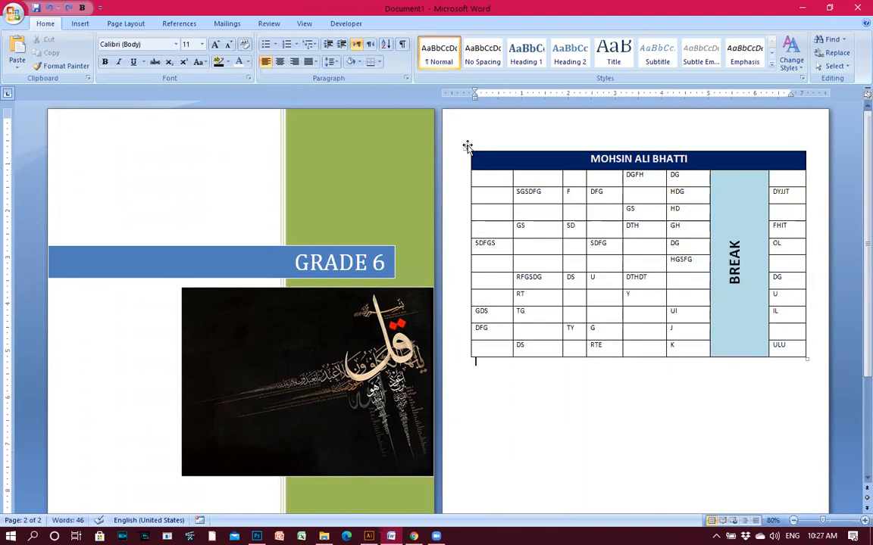
{"action": "left_click", "coordinate": [467, 146]}
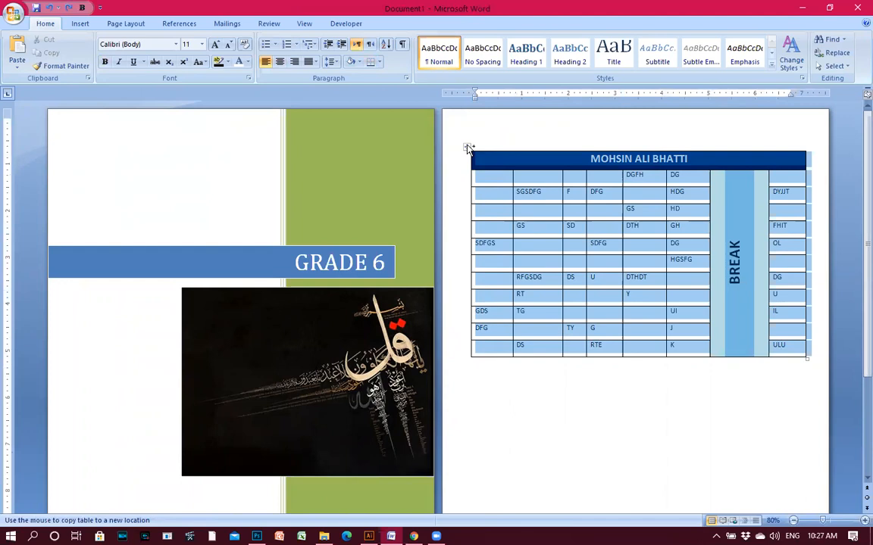
{"action": "left_click", "coordinate": [467, 149]}
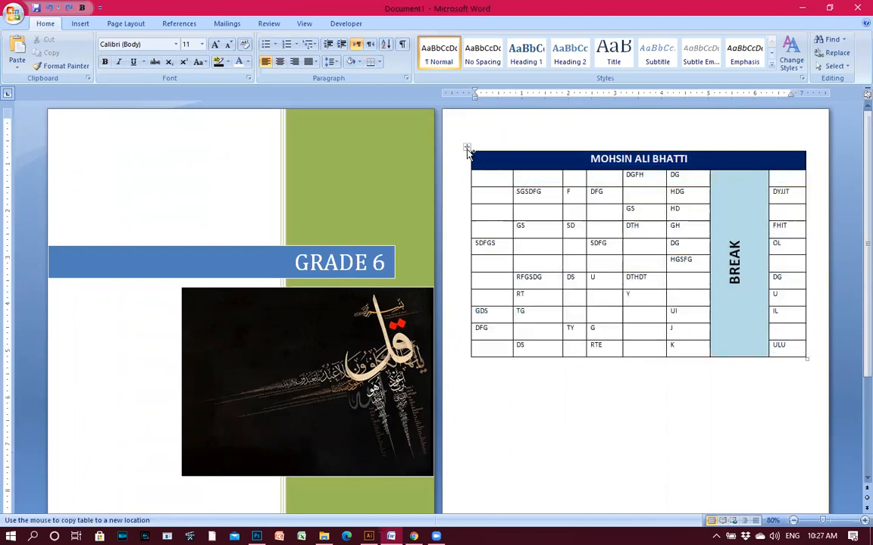
{"action": "left_click_drag", "start_coordinate": [467, 155], "coordinate": [461, 378]}
{"action": "left_click", "coordinate": [522, 414]}
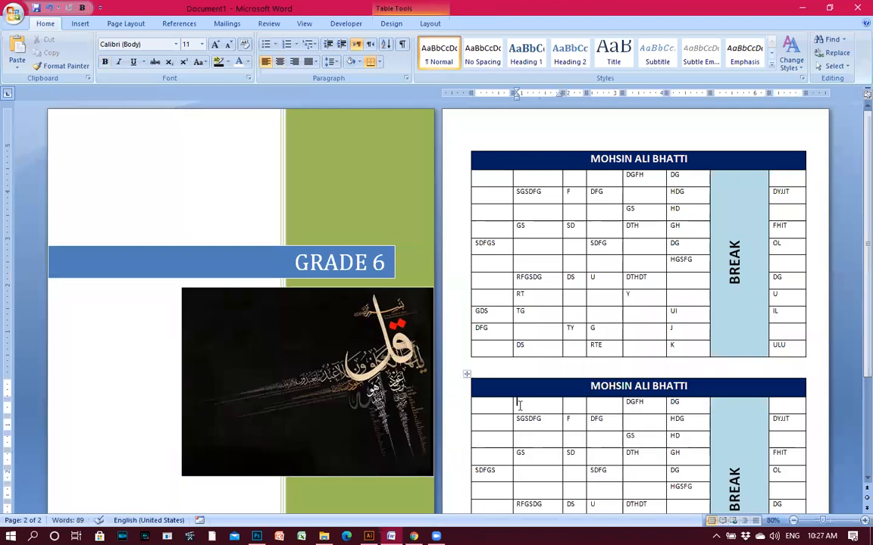
{"action": "scroll", "coordinate": [519, 405], "scroll_direction": "up", "scroll_amount": 4, "text": "ctrl"}
{"action": "scroll", "coordinate": [492, 356], "scroll_direction": "up", "scroll_amount": 2, "text": "ctrl"}
{"action": "scroll", "coordinate": [425, 339], "scroll_direction": "down", "scroll_amount": 3}
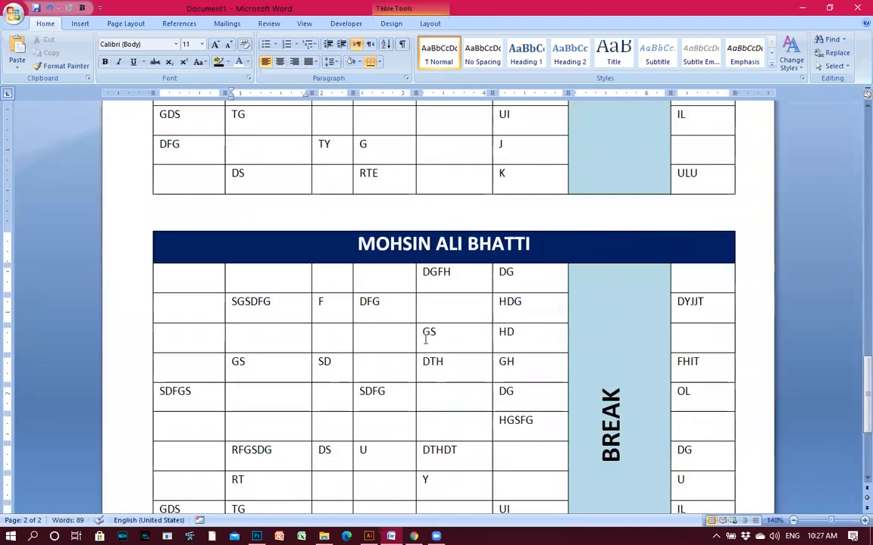
{"action": "left_click", "coordinate": [368, 301]}
{"action": "scroll", "coordinate": [451, 325], "scroll_direction": "down", "scroll_amount": 5}
Select the copied table and open Borders and Shading from Table Properties.
{"action": "scroll", "coordinate": [416, 317], "scroll_direction": "up", "scroll_amount": 2}
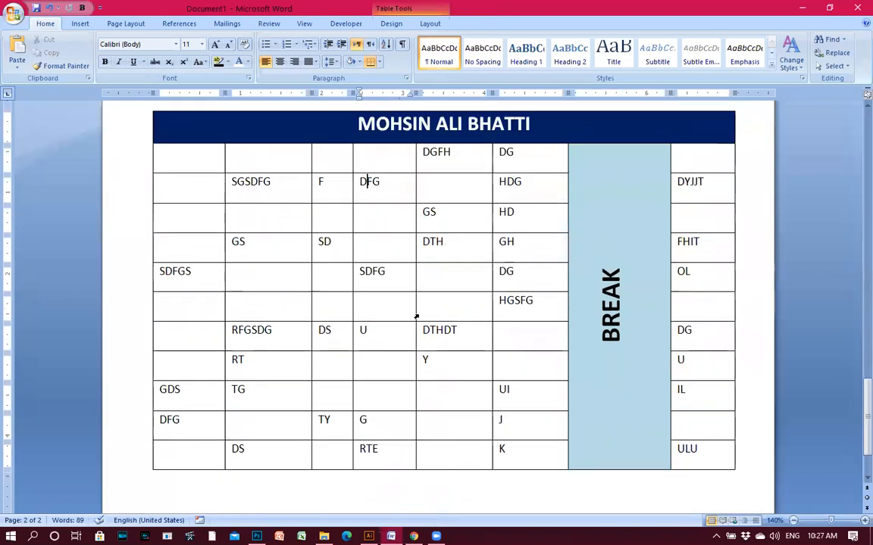
{"action": "left_click_drag", "start_coordinate": [201, 134], "coordinate": [699, 453]}
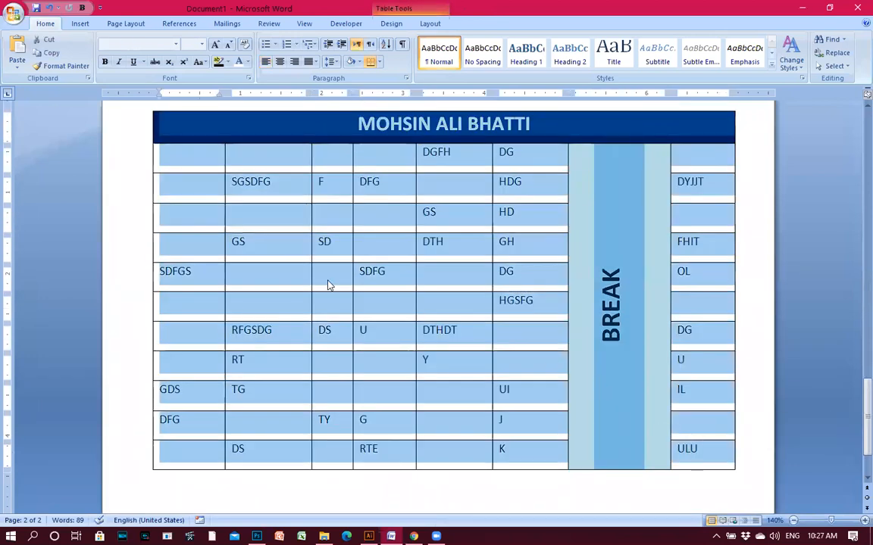
{"action": "right_click", "coordinate": [389, 306]}
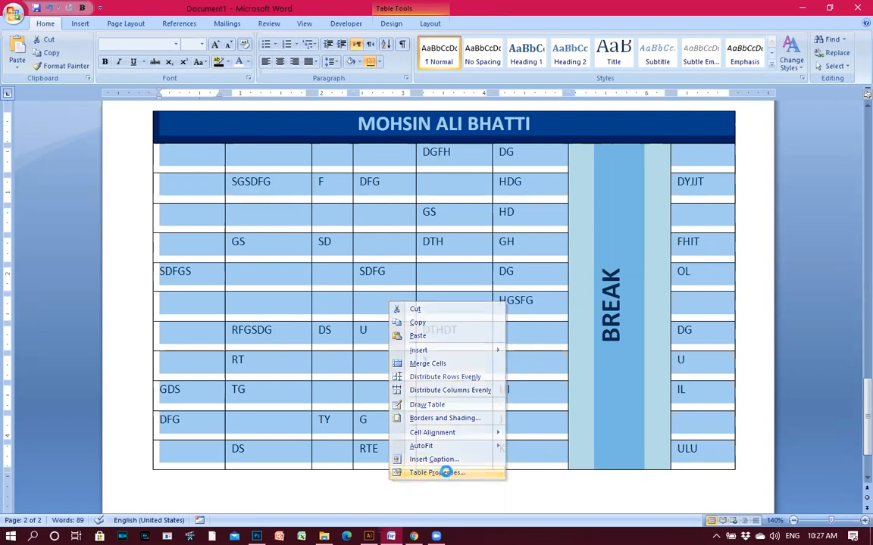
{"action": "left_click", "coordinate": [447, 473]}
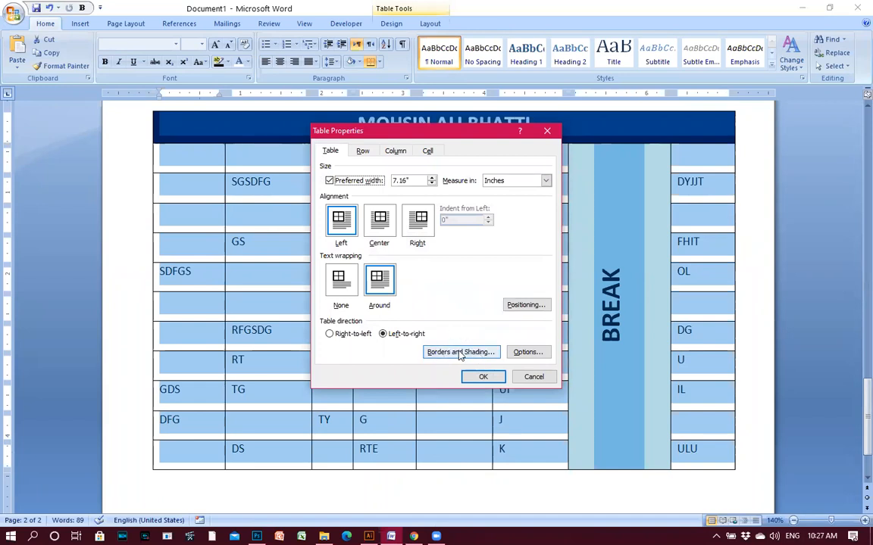
{"action": "left_click", "coordinate": [468, 356]}
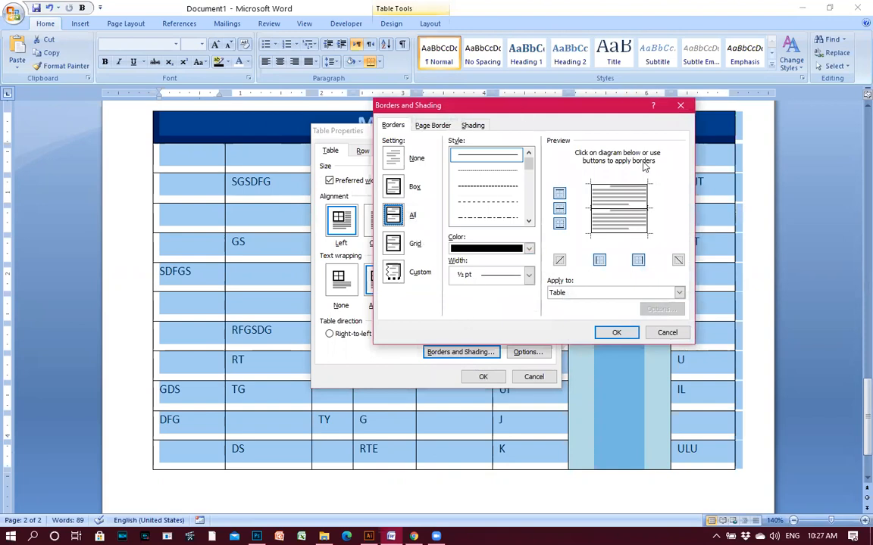
Apply a wavy ¾ pt line to all the copied table's borders and confirm both dialogs.
{"action": "left_click_drag", "start_coordinate": [534, 105], "coordinate": [673, 139]}
{"action": "left_click", "coordinate": [667, 254]}
{"action": "left_click", "coordinate": [667, 254]}
{"action": "left_click", "coordinate": [667, 254]}
{"action": "left_click", "coordinate": [668, 256]}
{"action": "left_click", "coordinate": [668, 255]}
{"action": "left_click", "coordinate": [668, 256]}
{"action": "left_click", "coordinate": [668, 255]}
{"action": "left_click", "coordinate": [668, 256]}
{"action": "left_click", "coordinate": [668, 255]}
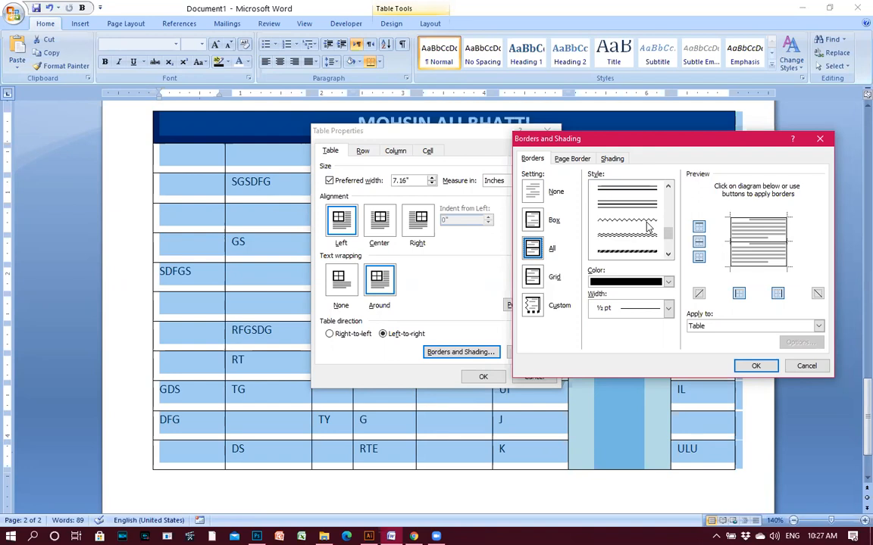
{"action": "left_click", "coordinate": [646, 228]}
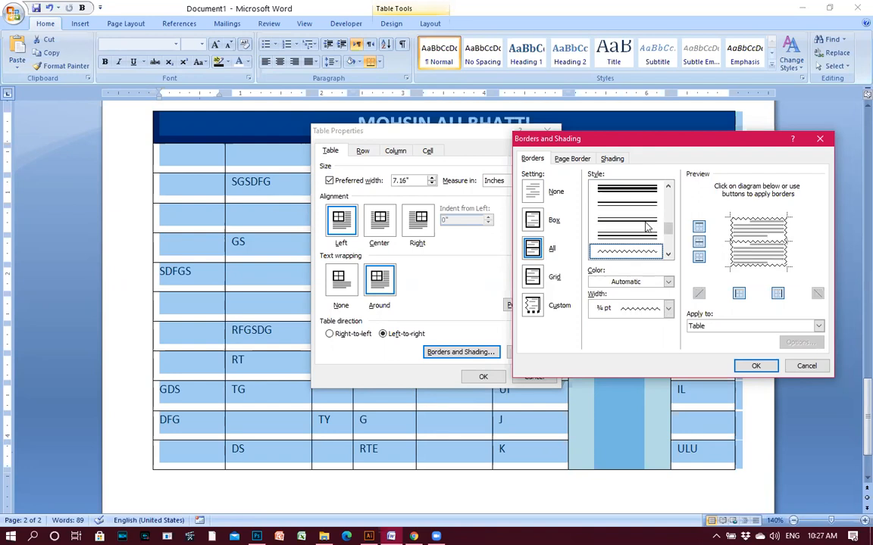
{"action": "left_click", "coordinate": [756, 367]}
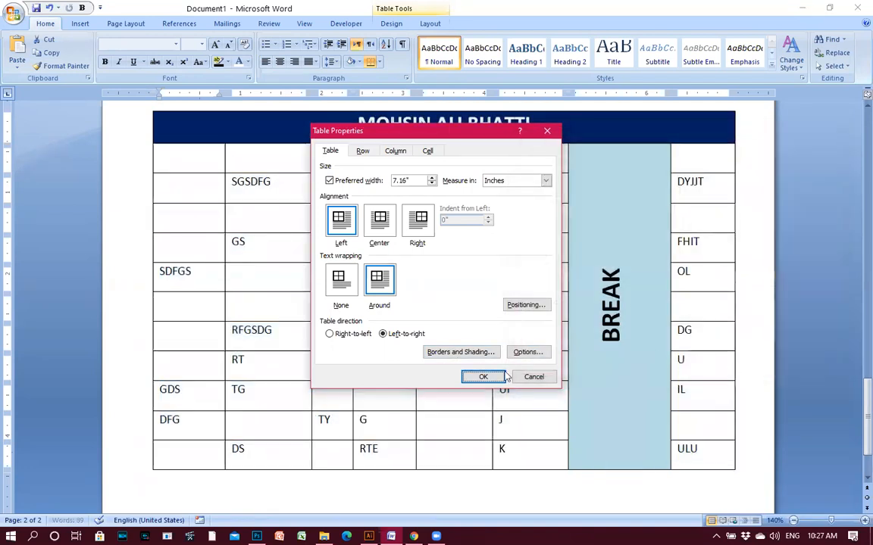
{"action": "left_click", "coordinate": [482, 377]}
{"action": "left_click", "coordinate": [443, 333]}
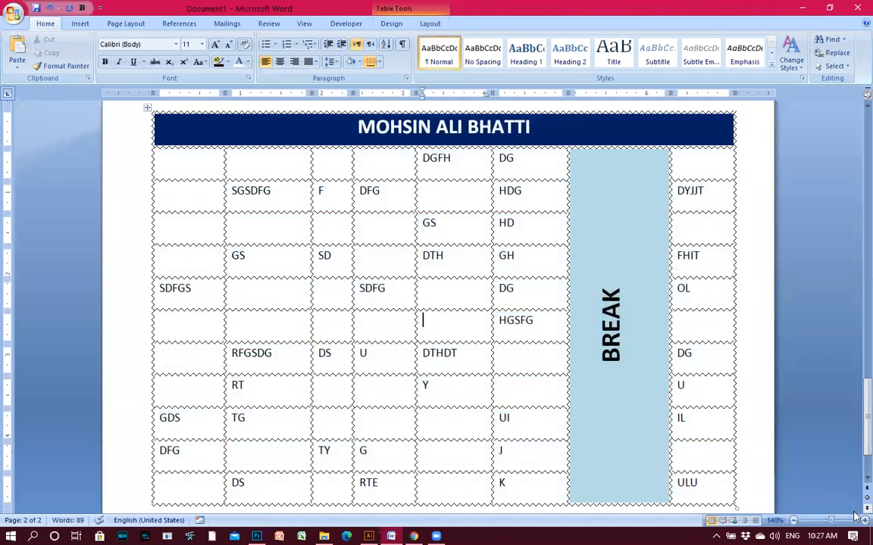
Select the whole table and apply a thick dashed-stripe border style through Borders and Shading.
{"action": "scroll", "coordinate": [635, 389], "scroll_direction": "up", "scroll_amount": 1}
{"action": "scroll", "coordinate": [408, 292], "scroll_direction": "up", "scroll_amount": 1}
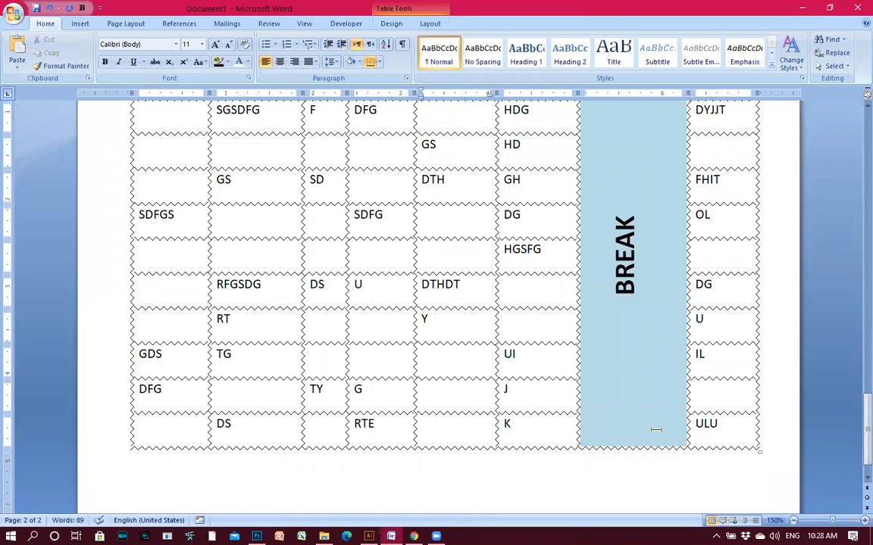
{"action": "left_click_drag", "start_coordinate": [706, 422], "coordinate": [162, 112]}
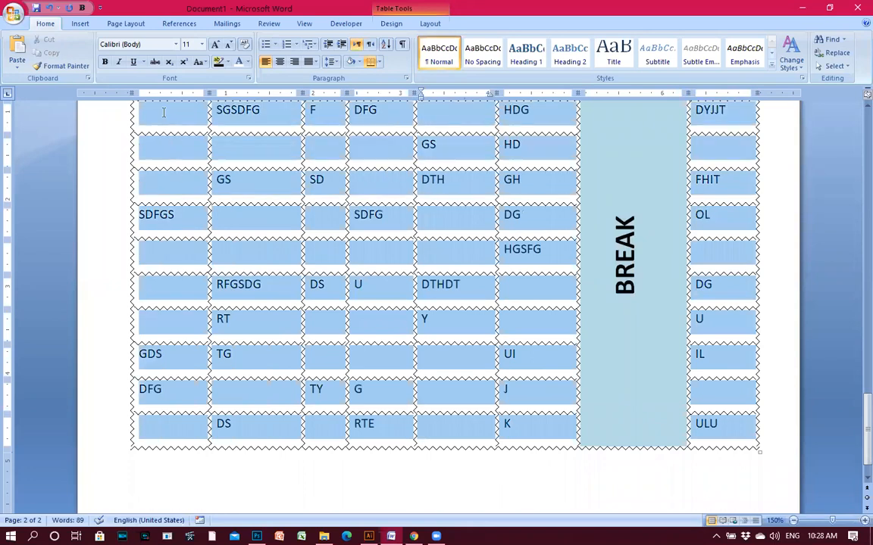
{"action": "right_click", "coordinate": [240, 143]}
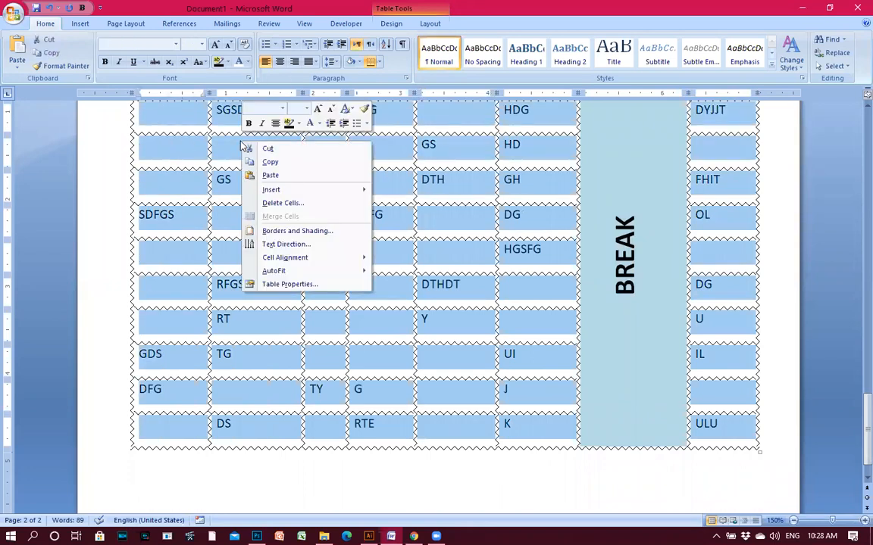
{"action": "left_click", "coordinate": [294, 287]}
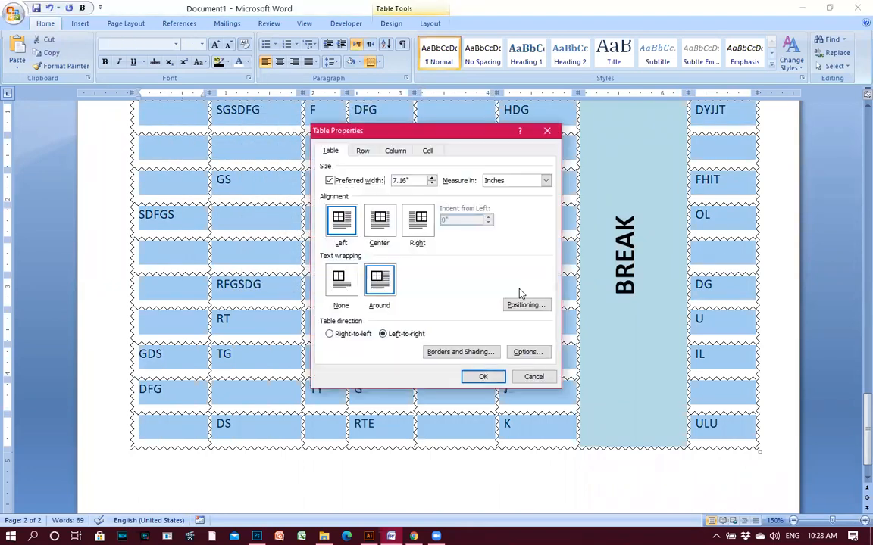
{"action": "left_click", "coordinate": [463, 352]}
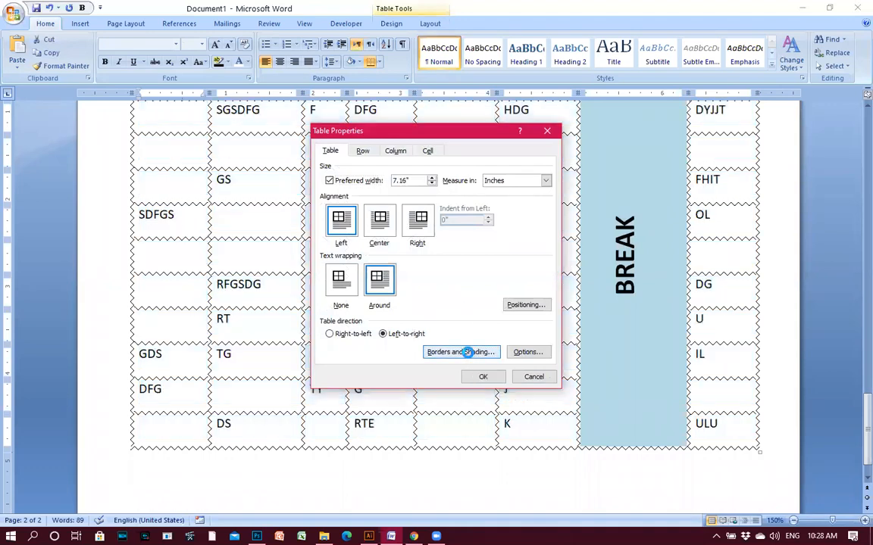
{"action": "scroll", "coordinate": [655, 233], "scroll_direction": "up", "scroll_amount": 5}
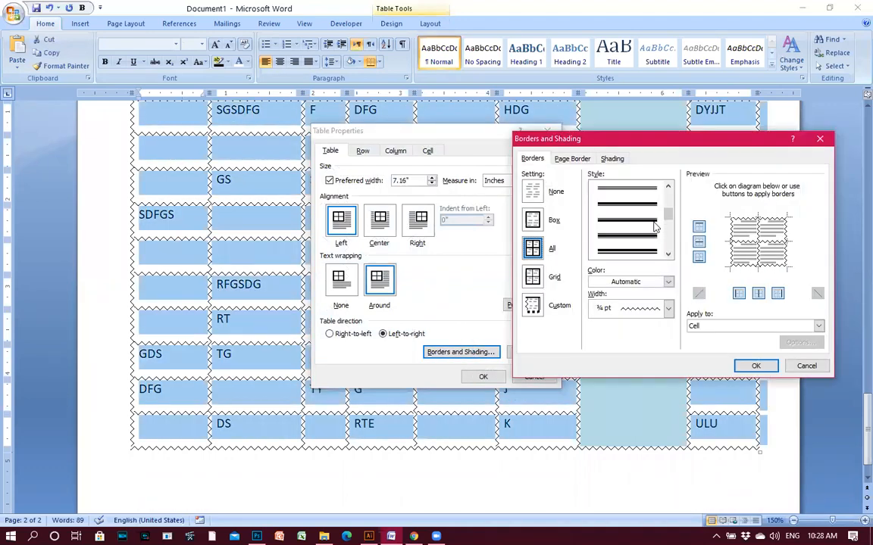
{"action": "scroll", "coordinate": [654, 233], "scroll_direction": "down", "scroll_amount": 5}
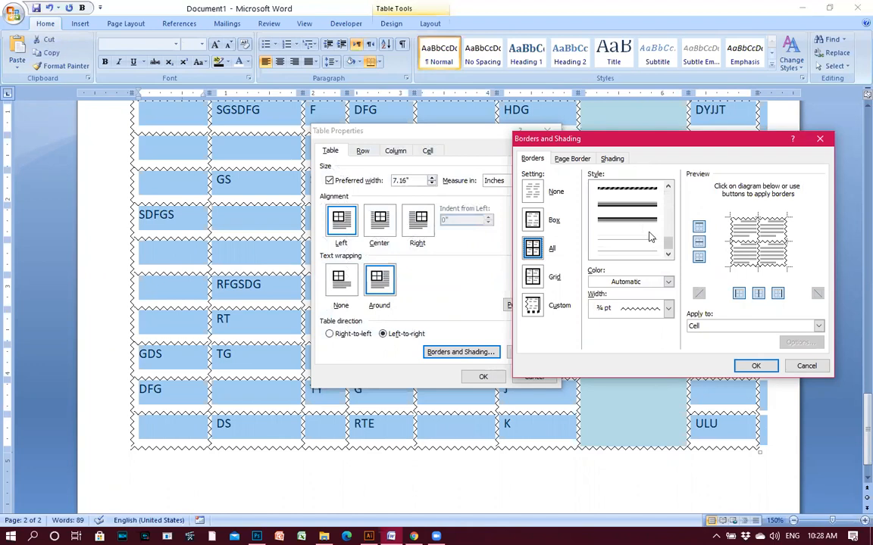
{"action": "left_click", "coordinate": [629, 250]}
{"action": "left_click", "coordinate": [637, 234]}
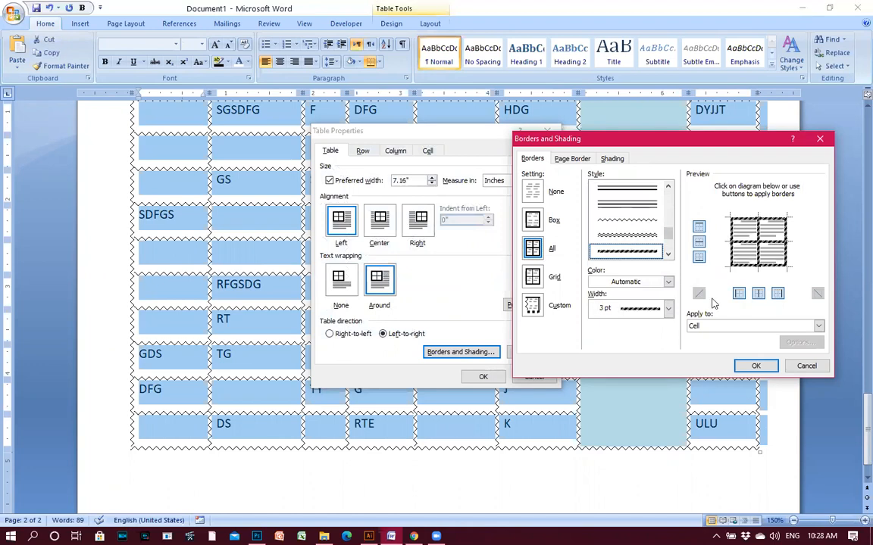
{"action": "left_click", "coordinate": [757, 367]}
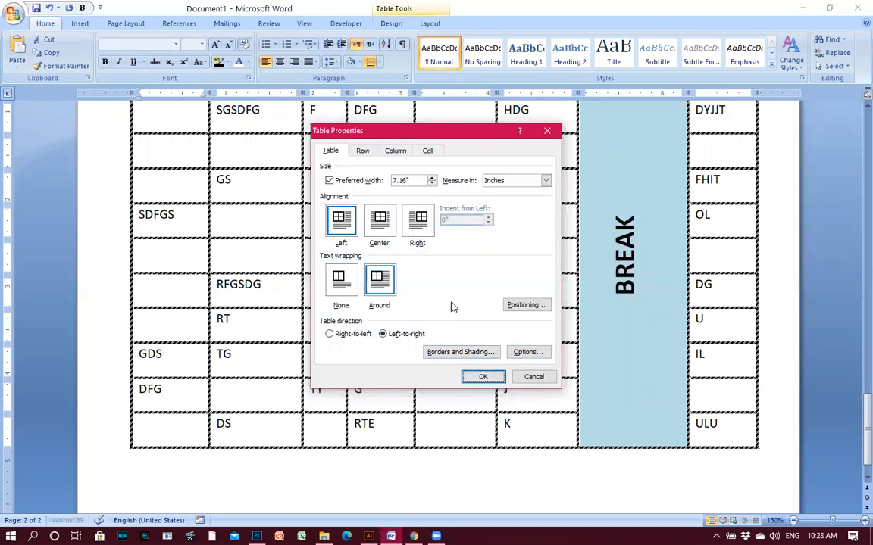
Replace the table borders with a thin ½ pt double-line style on all cells.
{"action": "left_click", "coordinate": [466, 353]}
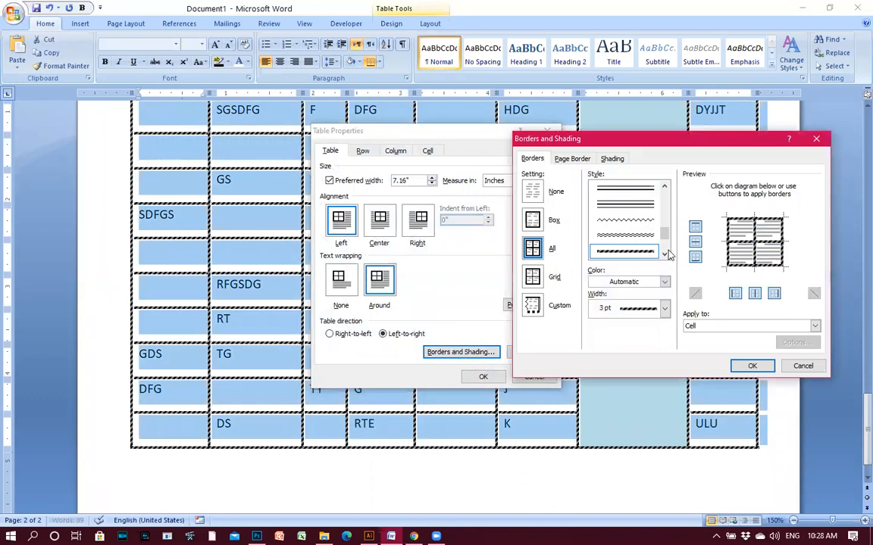
{"action": "left_click", "coordinate": [753, 366]}
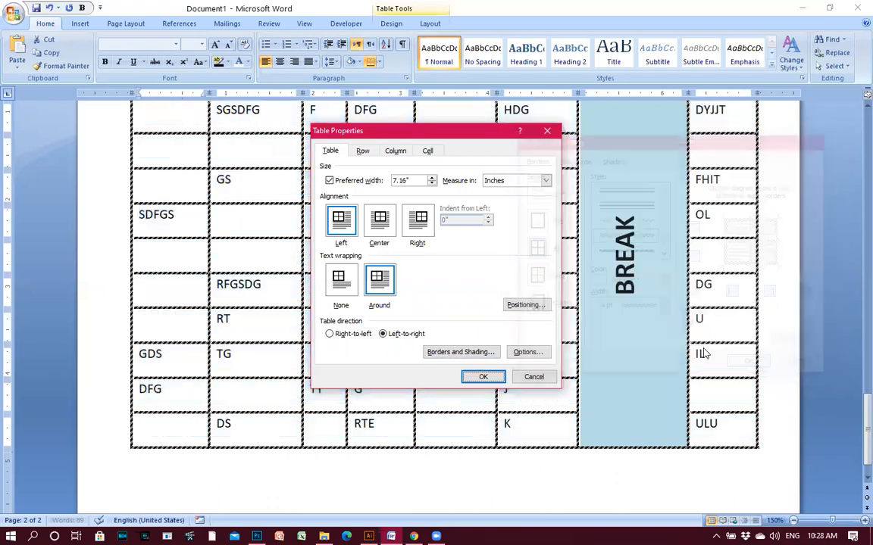
{"action": "left_click", "coordinate": [460, 351]}
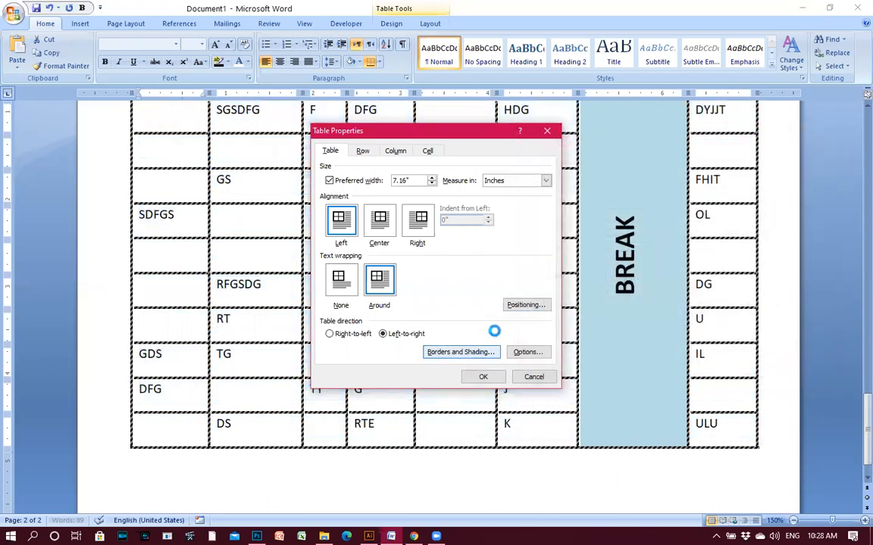
{"action": "scroll", "coordinate": [654, 226], "scroll_direction": "up", "scroll_amount": 5}
{"action": "left_click", "coordinate": [635, 235]}
{"action": "left_click", "coordinate": [663, 254]}
{"action": "left_click", "coordinate": [664, 254]}
{"action": "left_click", "coordinate": [663, 254]}
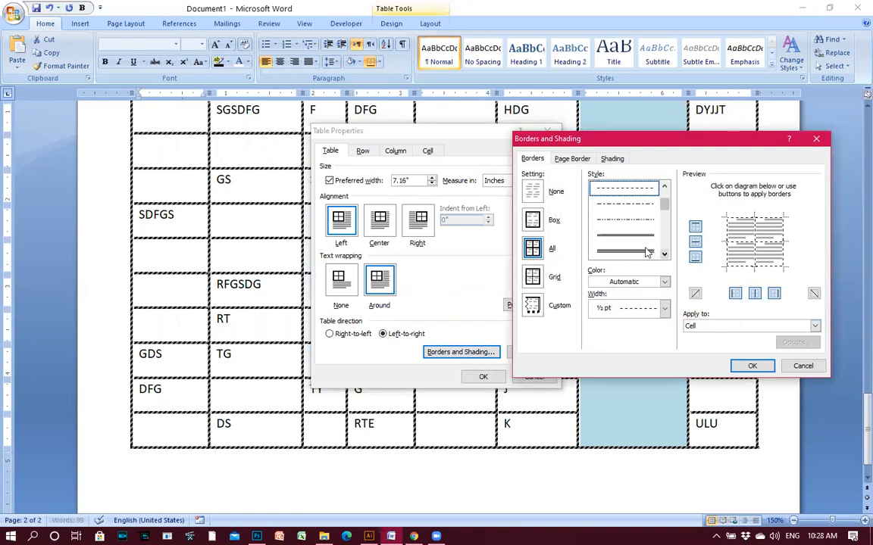
{"action": "left_click", "coordinate": [752, 366]}
Confirm Table Properties and click into a cell to clear the selection.
{"action": "left_click", "coordinate": [485, 377]}
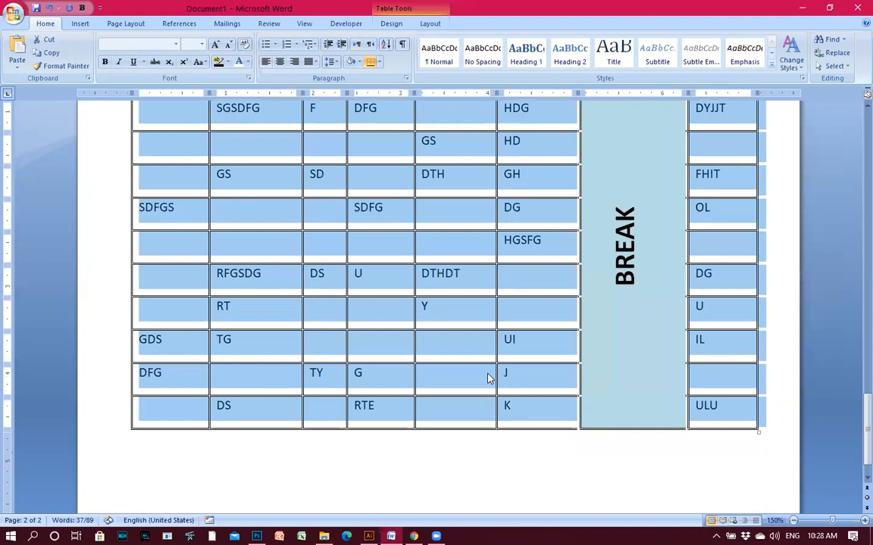
{"action": "left_click", "coordinate": [477, 324]}
{"action": "scroll", "coordinate": [474, 328], "scroll_direction": "up", "scroll_amount": 2}
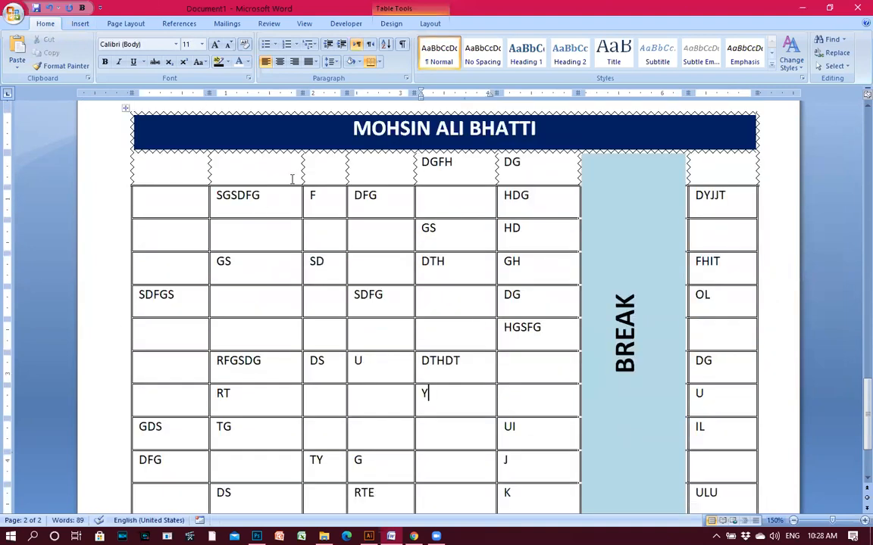
{"action": "scroll", "coordinate": [326, 213], "scroll_direction": "down", "scroll_amount": 2}
{"action": "scroll", "coordinate": [379, 273], "scroll_direction": "up", "scroll_amount": 1}
Select the BREAK text, then select every cell of the table including the BREAK column.
{"action": "left_click", "coordinate": [660, 436]}
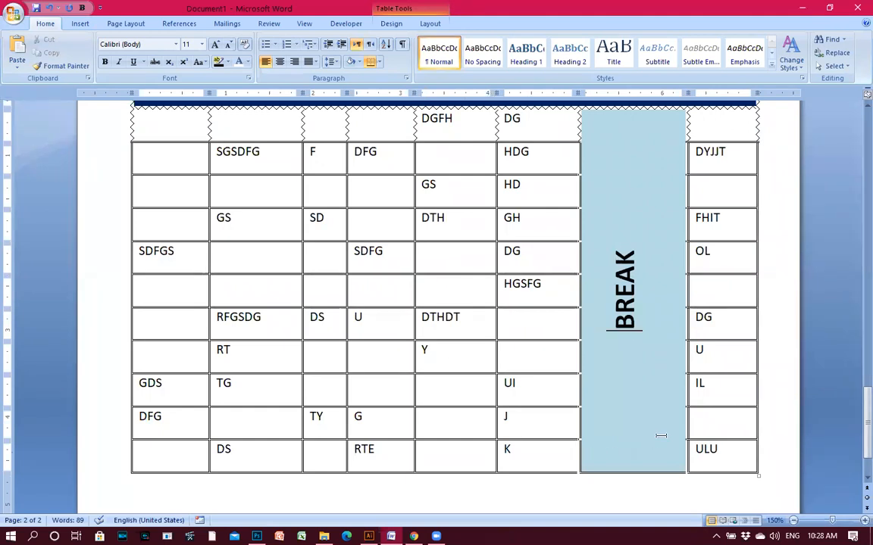
{"action": "left_click", "coordinate": [621, 213]}
{"action": "left_click_drag", "start_coordinate": [616, 161], "coordinate": [637, 365]}
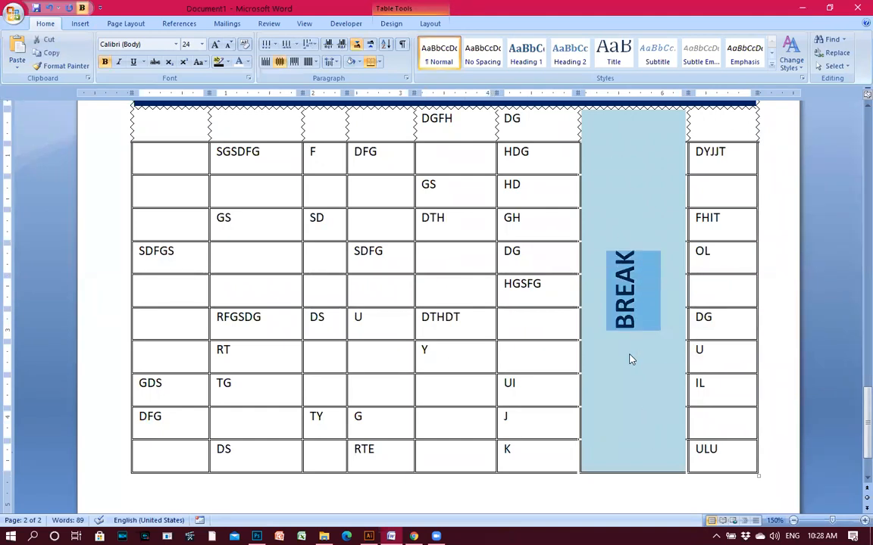
{"action": "right_click", "coordinate": [616, 335]}
{"action": "key", "text": "Escape"}
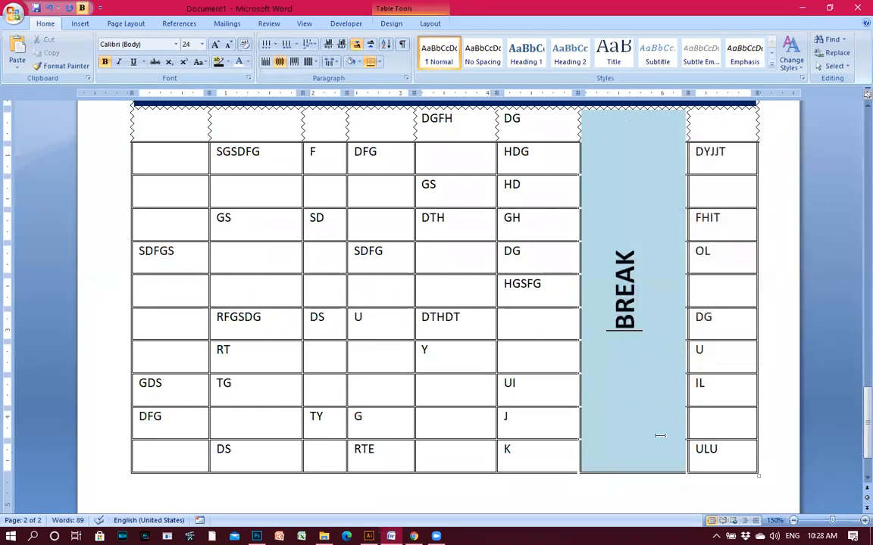
{"action": "left_click_drag", "start_coordinate": [691, 462], "coordinate": [630, 373]}
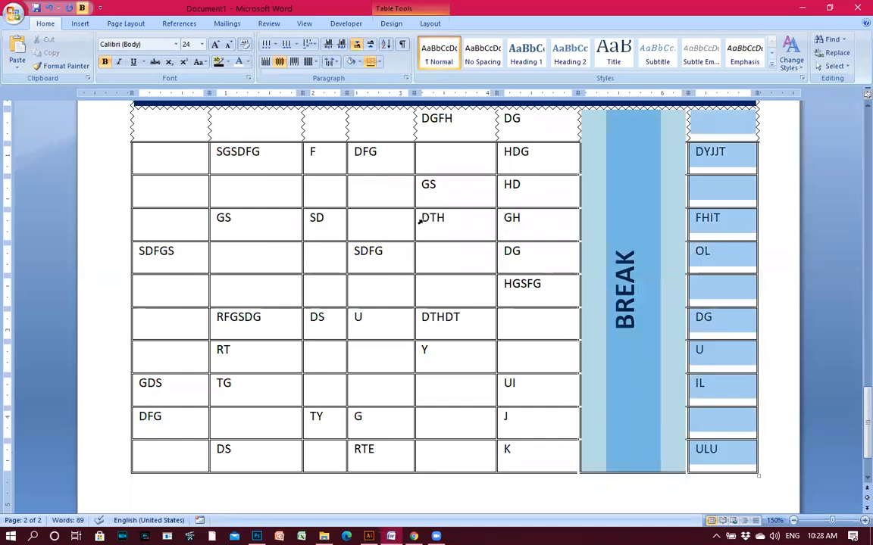
{"action": "left_click_drag", "start_coordinate": [419, 221], "coordinate": [82, 133]}
Open the full colour picker for the selected table's Shading fill.
{"action": "right_click", "coordinate": [277, 132]}
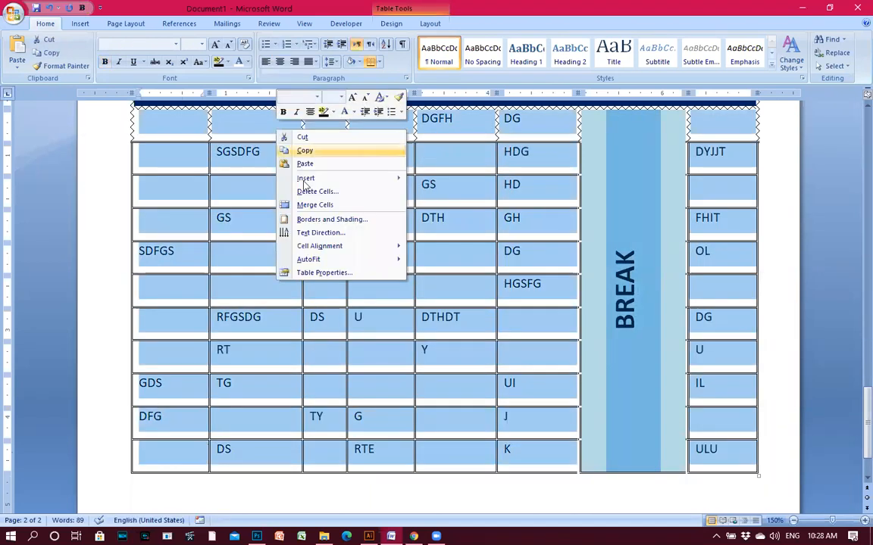
{"action": "left_click", "coordinate": [324, 272]}
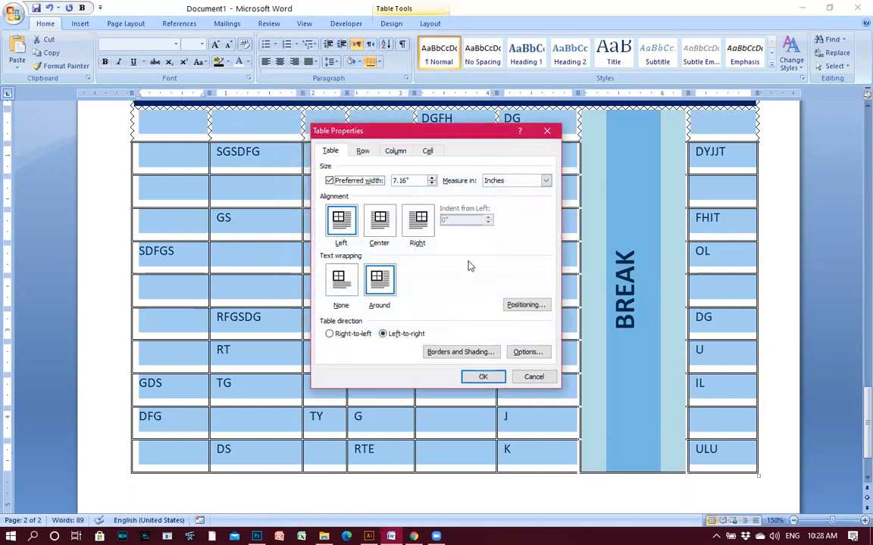
{"action": "left_click", "coordinate": [471, 351]}
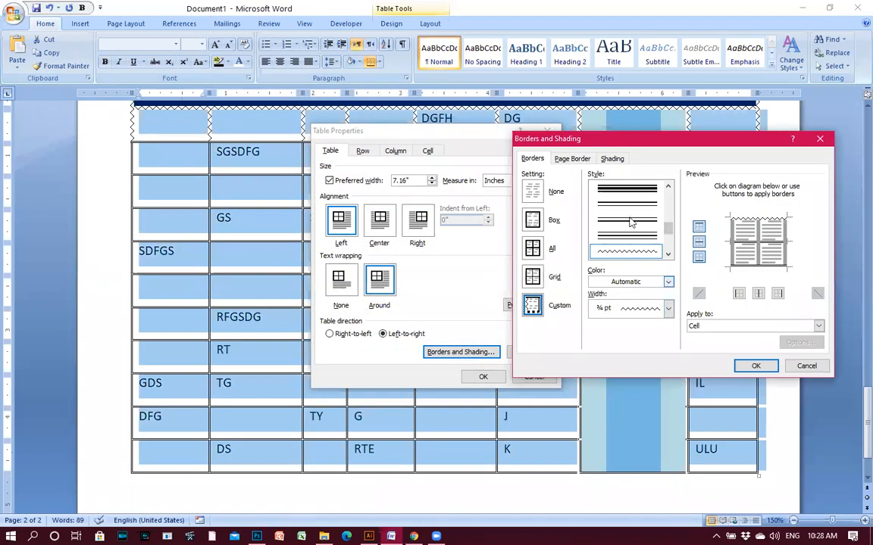
{"action": "left_click", "coordinate": [614, 161]}
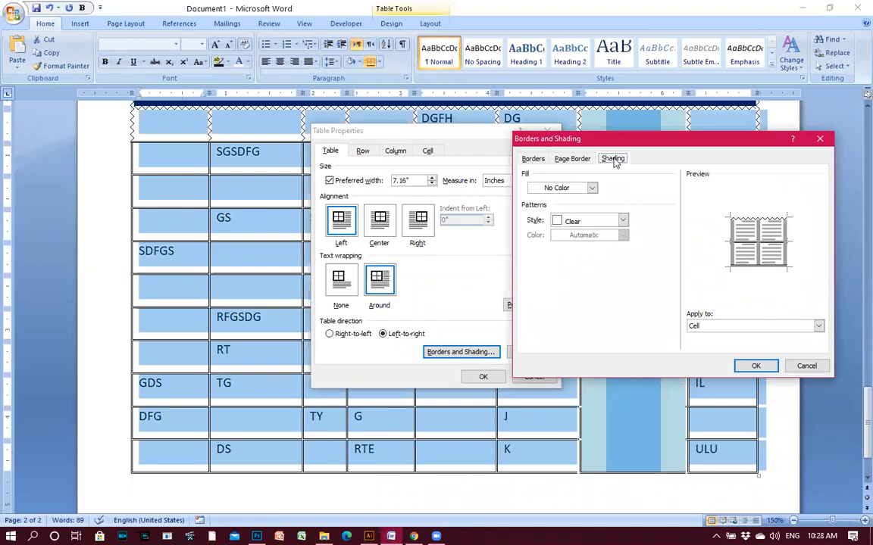
{"action": "left_click", "coordinate": [592, 189]}
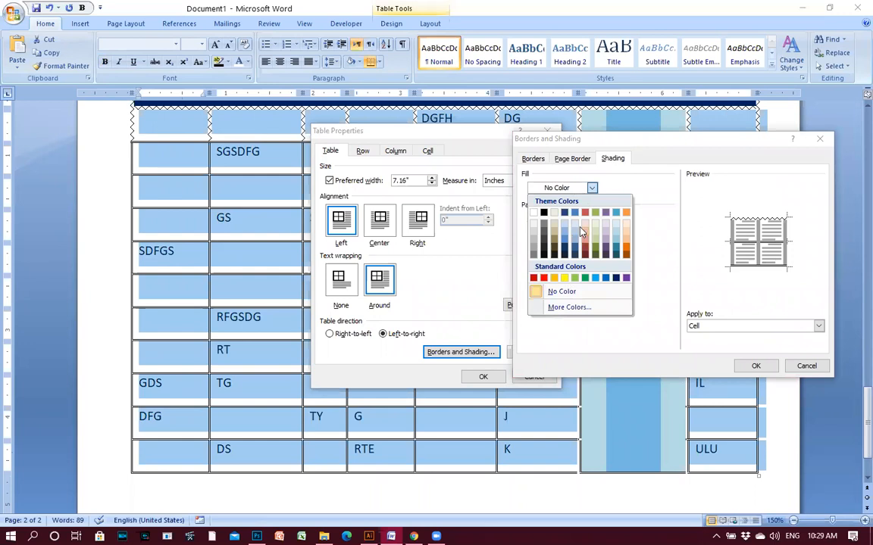
{"action": "left_click", "coordinate": [569, 309]}
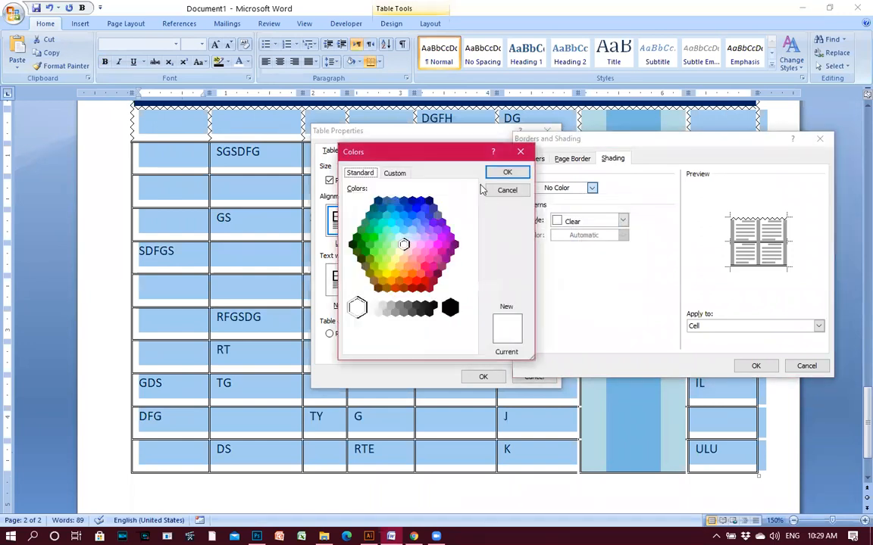
{"action": "left_click_drag", "start_coordinate": [448, 147], "coordinate": [448, 131]}
Choose a light pink fill colour and apply it to the table cells.
{"action": "left_click", "coordinate": [394, 244]}
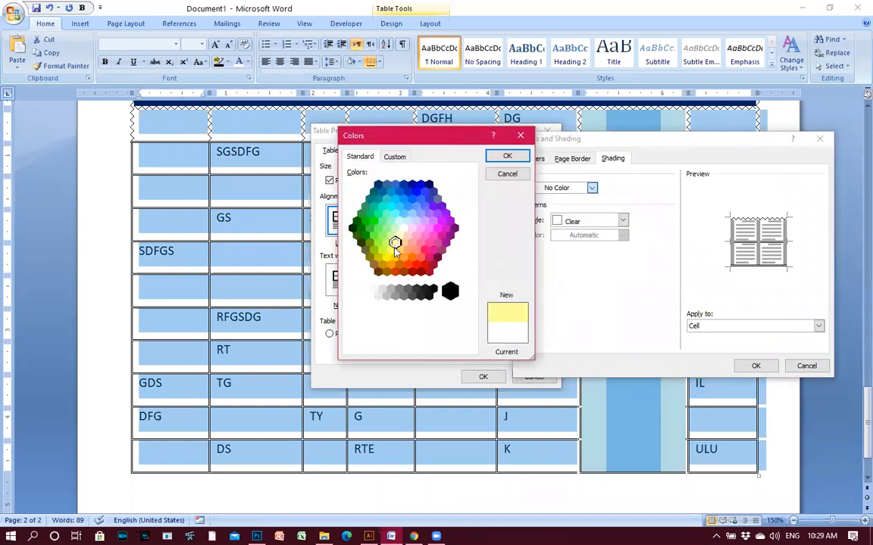
{"action": "left_click", "coordinate": [400, 251]}
{"action": "left_click", "coordinate": [392, 247]}
{"action": "left_click", "coordinate": [410, 248]}
{"action": "left_click", "coordinate": [411, 243]}
{"action": "left_click", "coordinate": [411, 230]}
{"action": "left_click", "coordinate": [421, 229]}
{"action": "left_click", "coordinate": [507, 156]}
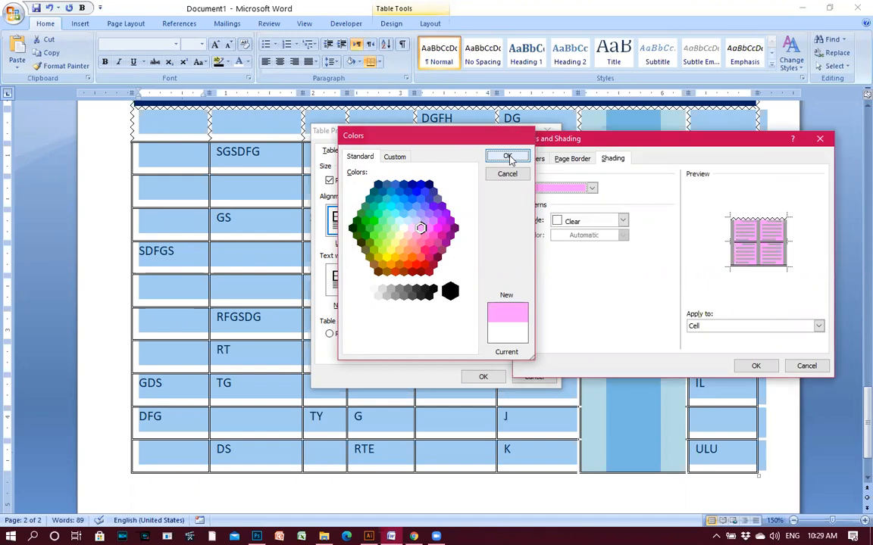
{"action": "left_click", "coordinate": [754, 327]}
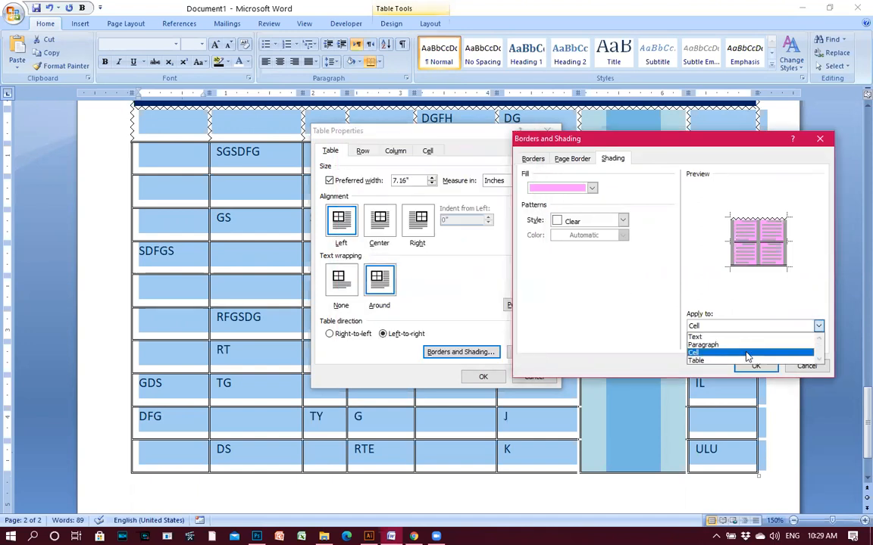
{"action": "left_click", "coordinate": [746, 352]}
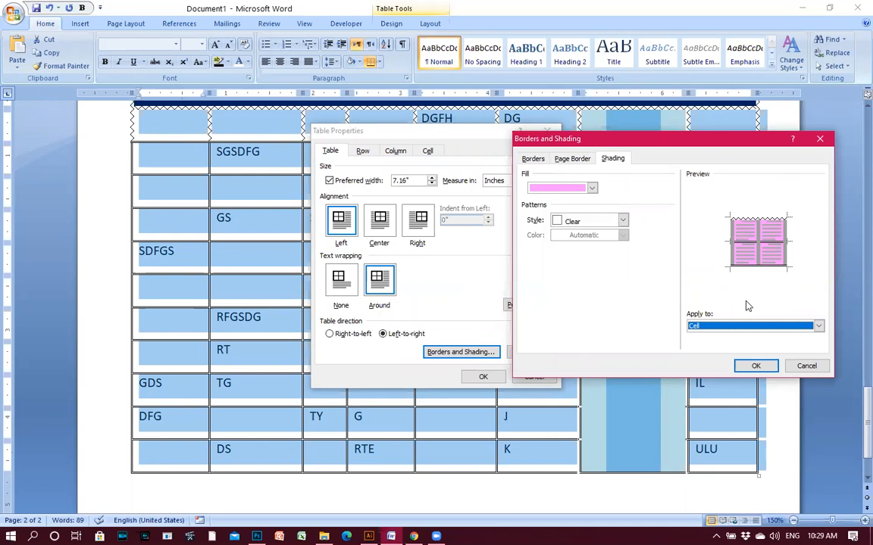
{"action": "left_click", "coordinate": [756, 366]}
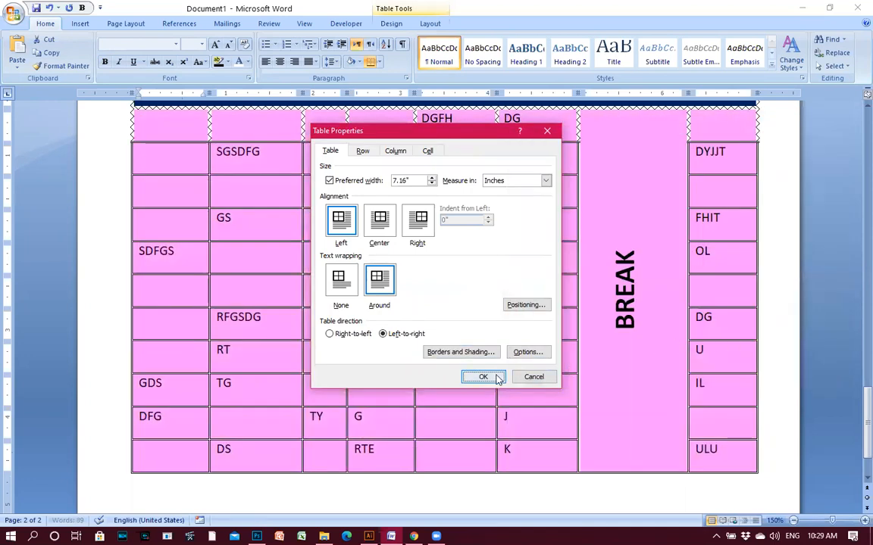
{"action": "left_click", "coordinate": [485, 377]}
Select the cells from the GS row to the TG row and open their Table Properties.
{"action": "left_click", "coordinate": [516, 331]}
{"action": "scroll", "coordinate": [517, 331], "scroll_direction": "up", "scroll_amount": 3}
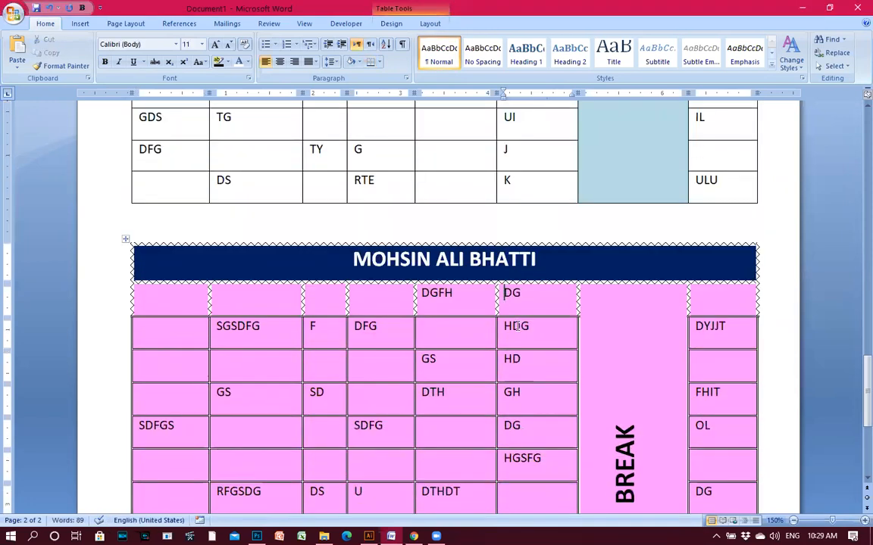
{"action": "scroll", "coordinate": [517, 326], "scroll_direction": "down", "scroll_amount": 3}
{"action": "left_click", "coordinate": [510, 330]}
{"action": "scroll", "coordinate": [509, 330], "scroll_direction": "down", "scroll_amount": 3}
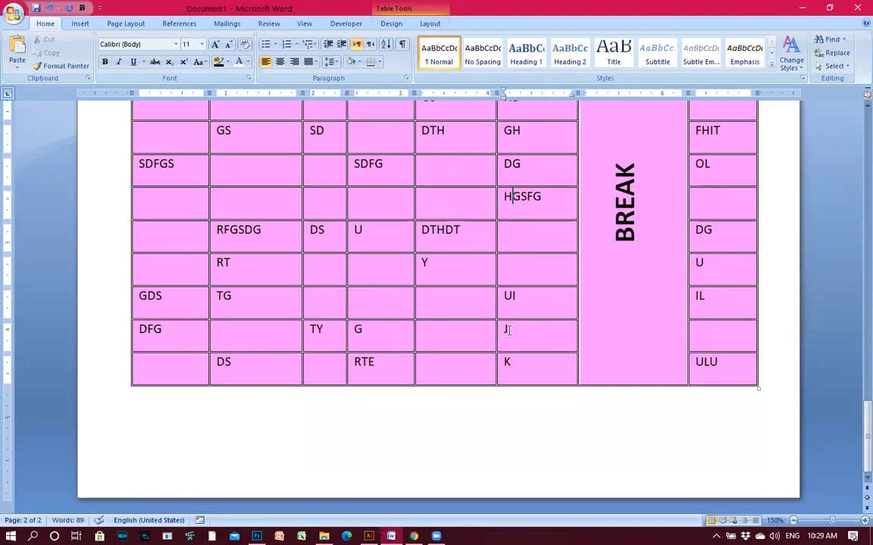
{"action": "scroll", "coordinate": [448, 340], "scroll_direction": "up", "scroll_amount": 3}
{"action": "left_click", "coordinate": [460, 279]}
{"action": "left_click_drag", "start_coordinate": [295, 266], "coordinate": [530, 432]}
{"action": "right_click", "coordinate": [457, 362]}
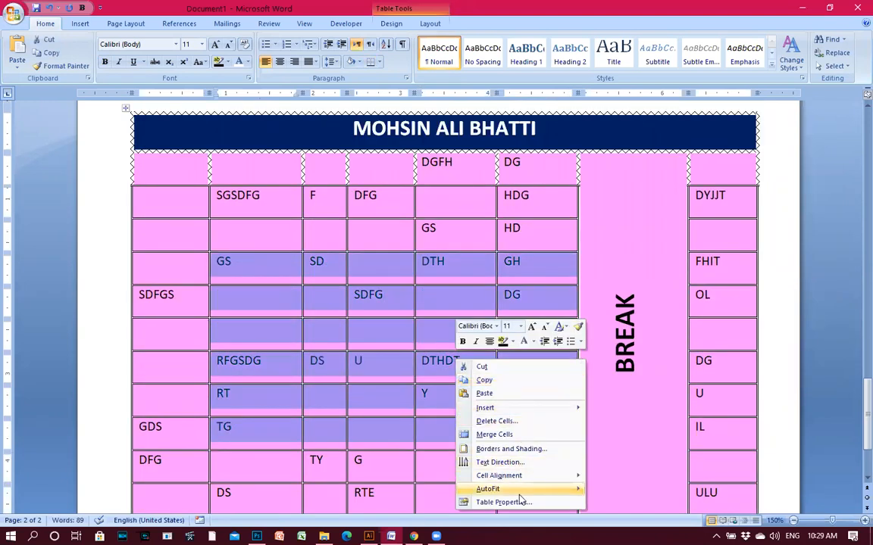
{"action": "left_click", "coordinate": [518, 502]}
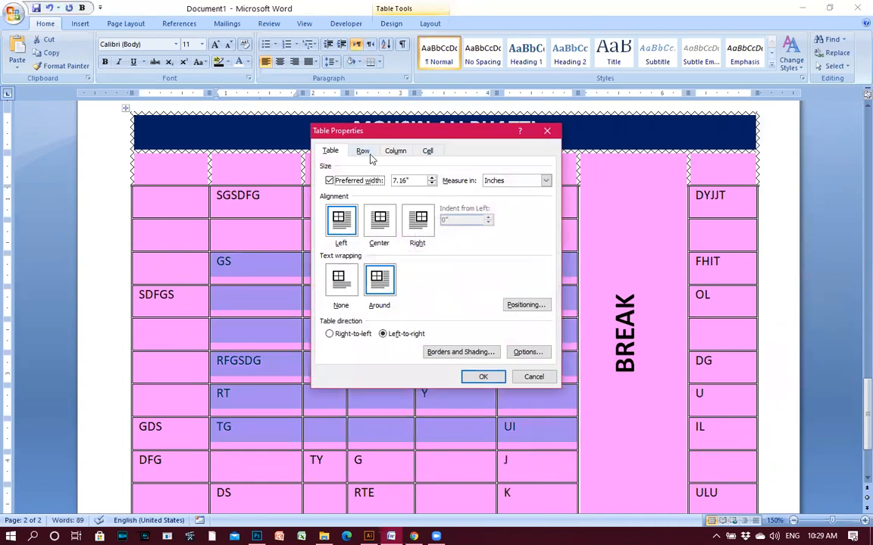
{"action": "left_click", "coordinate": [541, 353]}
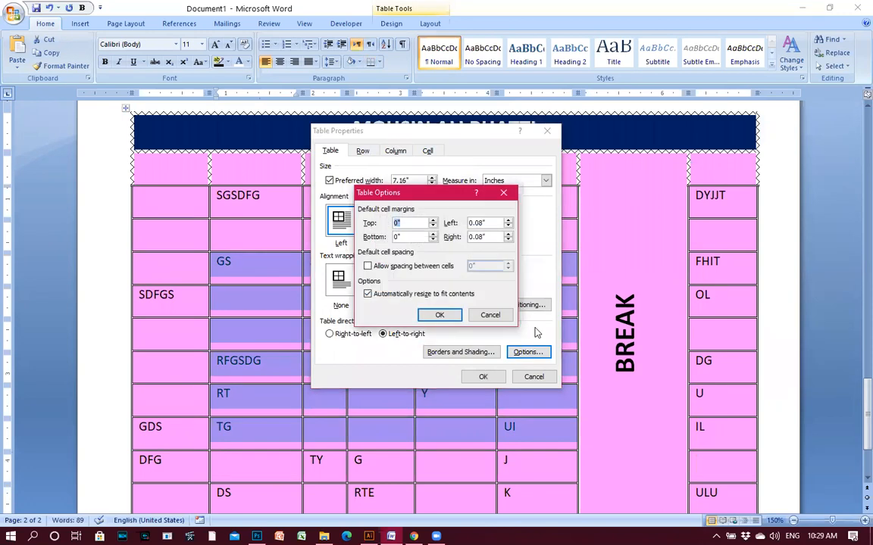
{"action": "left_click", "coordinate": [490, 315]}
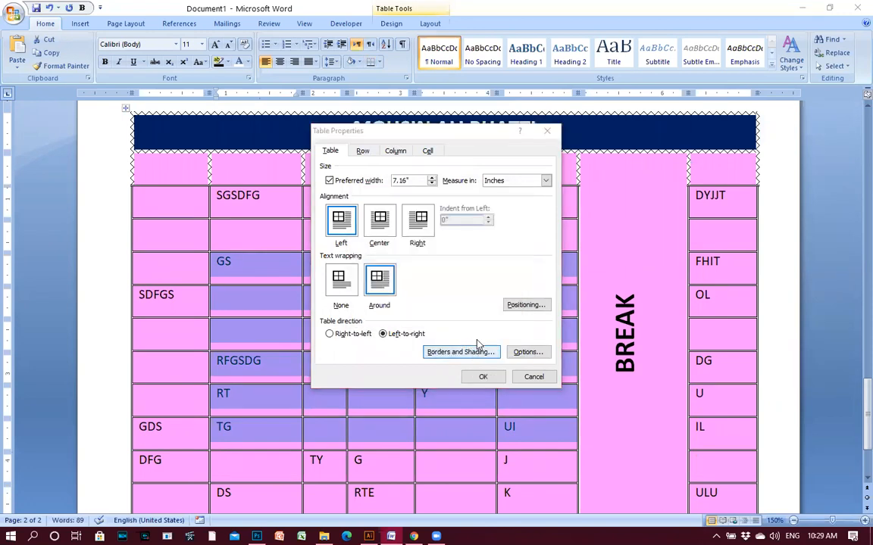
Set a 15% shading pattern in a light salmon colour.
{"action": "left_click", "coordinate": [460, 352]}
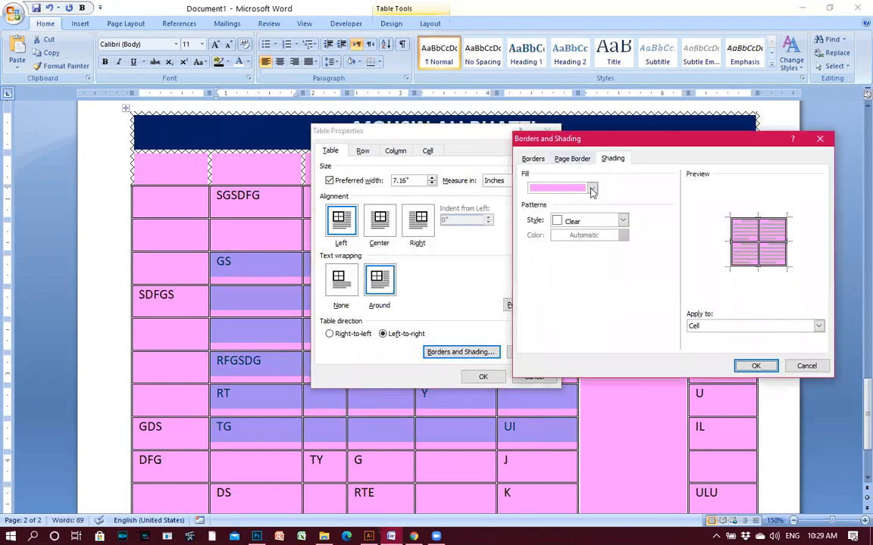
{"action": "left_click", "coordinate": [576, 220]}
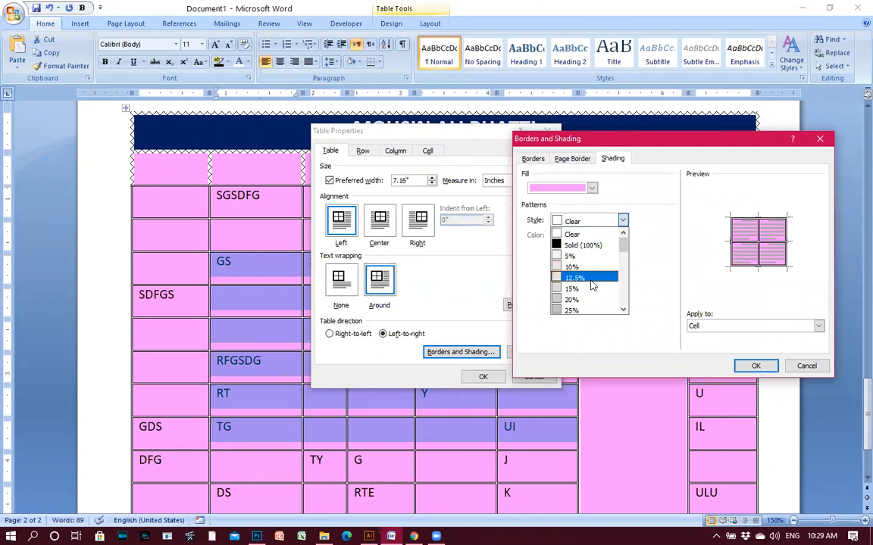
{"action": "left_click", "coordinate": [587, 289]}
{"action": "left_click", "coordinate": [622, 235]}
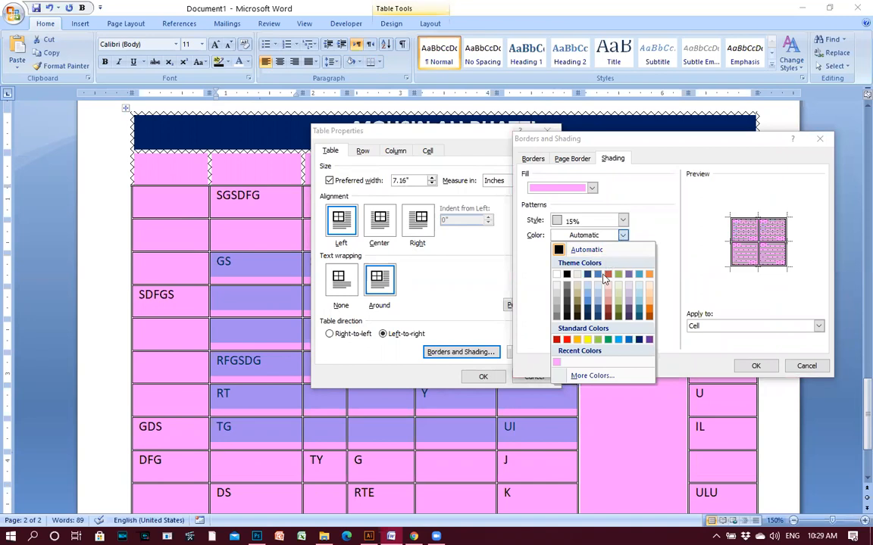
{"action": "left_click", "coordinate": [608, 285]}
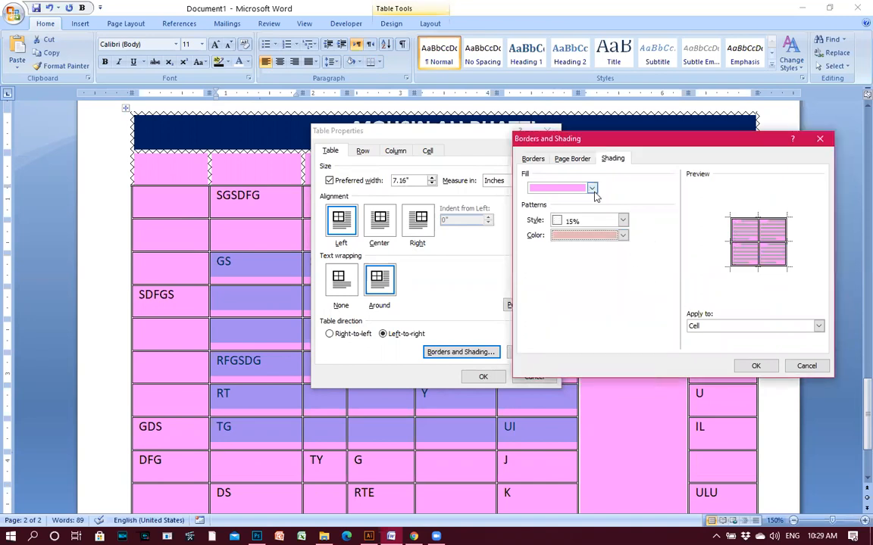
Give the page a 3-D box border and confirm both dialogs.
{"action": "left_click", "coordinate": [572, 159]}
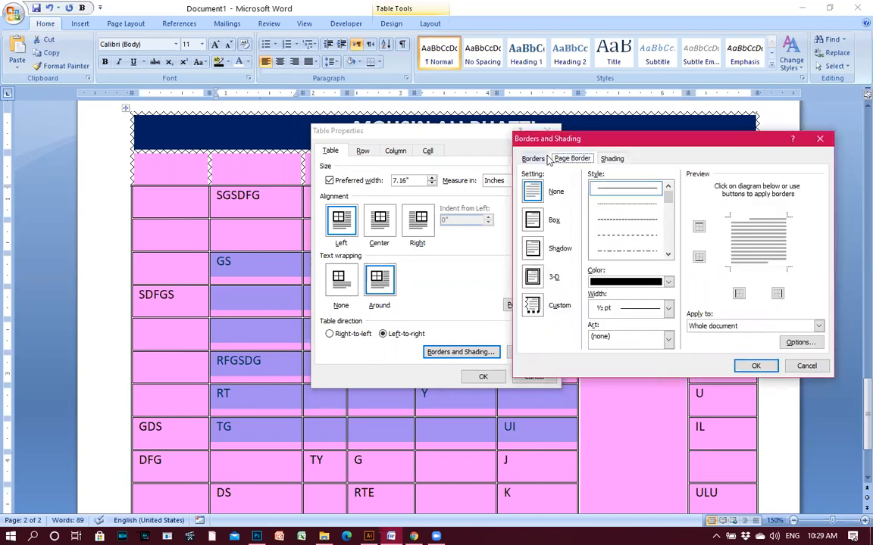
{"action": "left_click", "coordinate": [539, 278]}
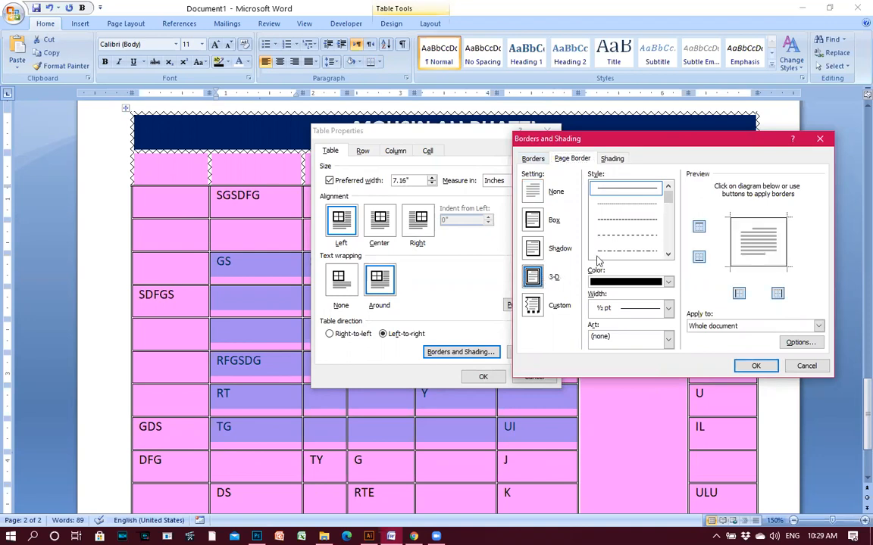
{"action": "left_click", "coordinate": [774, 366]}
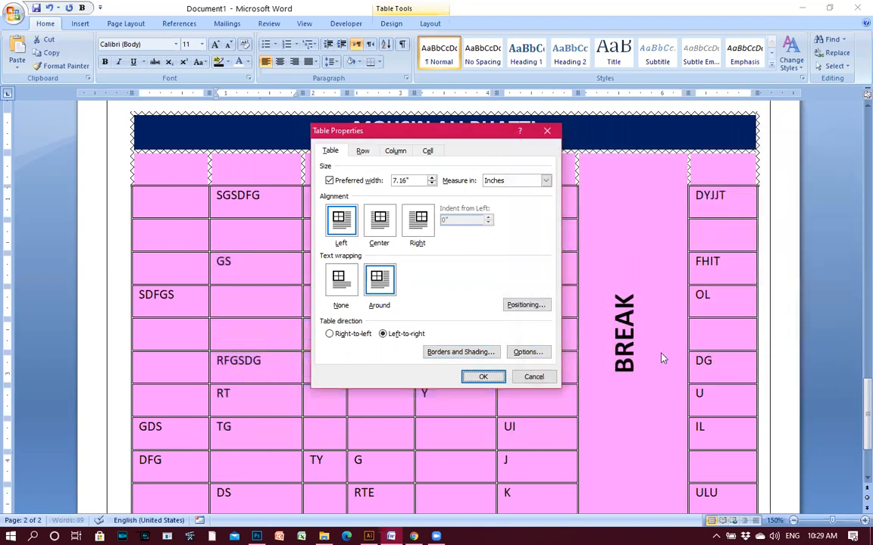
{"action": "left_click", "coordinate": [483, 376]}
{"action": "left_click", "coordinate": [504, 295]}
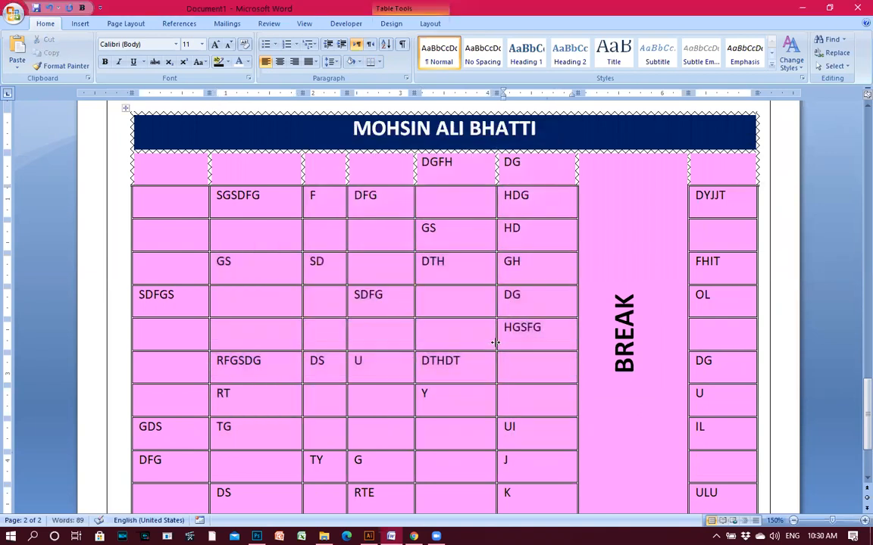
Undo the two most recent formatting changes with Ctrl+Z.
{"action": "scroll", "coordinate": [381, 267], "scroll_direction": "down", "scroll_amount": 3}
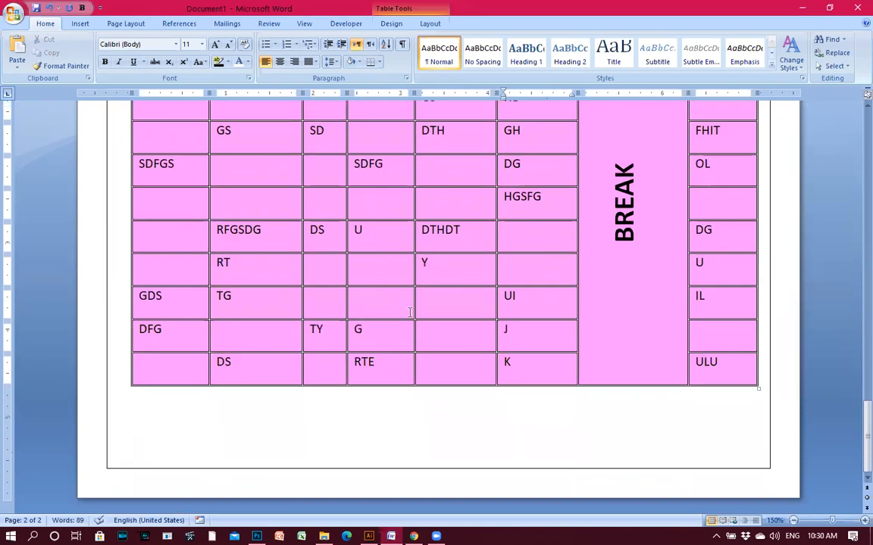
{"action": "scroll", "coordinate": [377, 253], "scroll_direction": "up", "scroll_amount": 6}
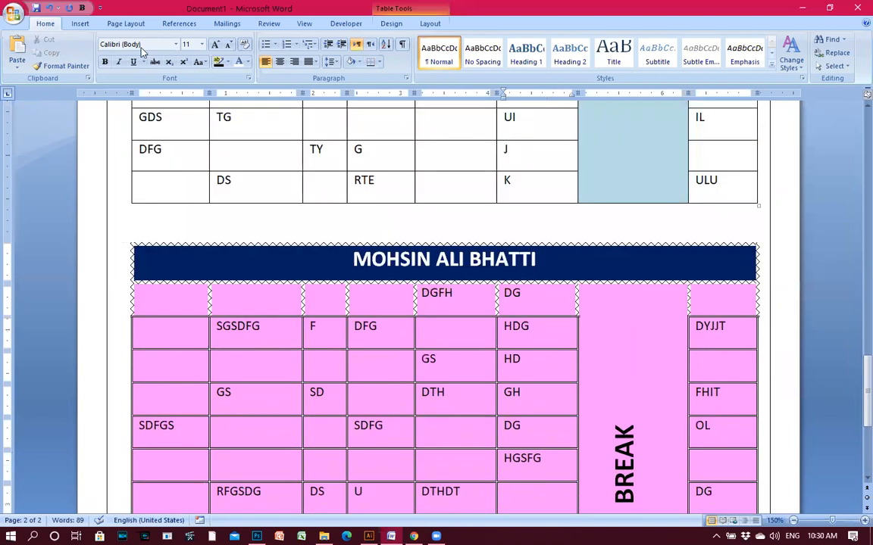
{"action": "left_click", "coordinate": [80, 24]}
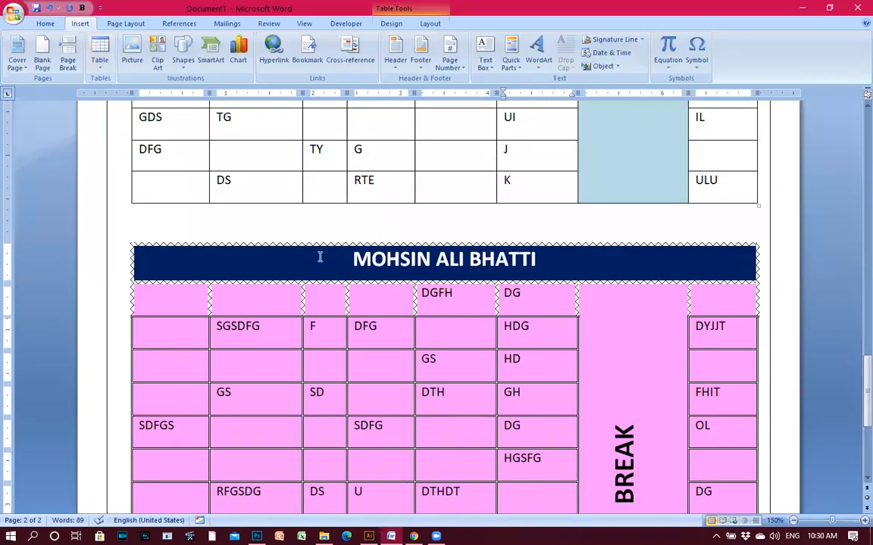
{"action": "scroll", "coordinate": [338, 263], "scroll_direction": "down", "scroll_amount": 1}
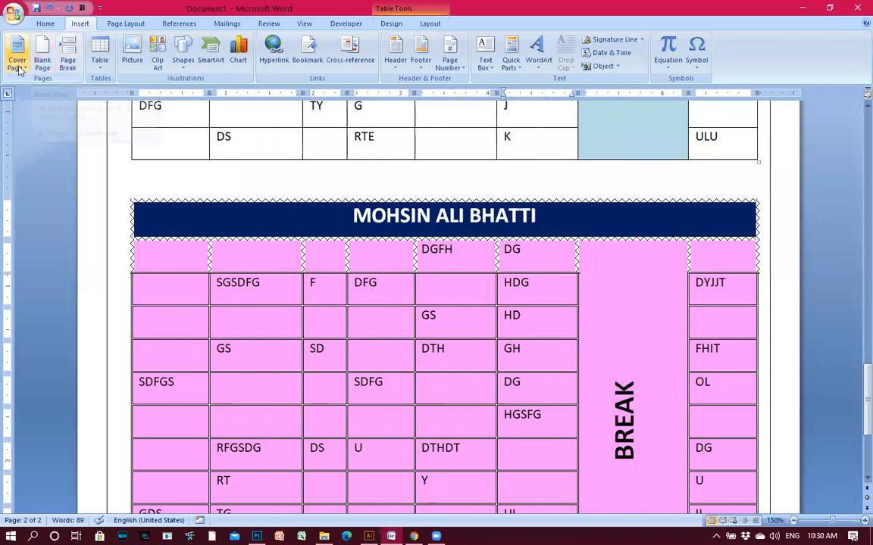
{"action": "scroll", "coordinate": [599, 310], "scroll_direction": "down", "scroll_amount": 5}
{"action": "key", "text": "ctrl+z"}
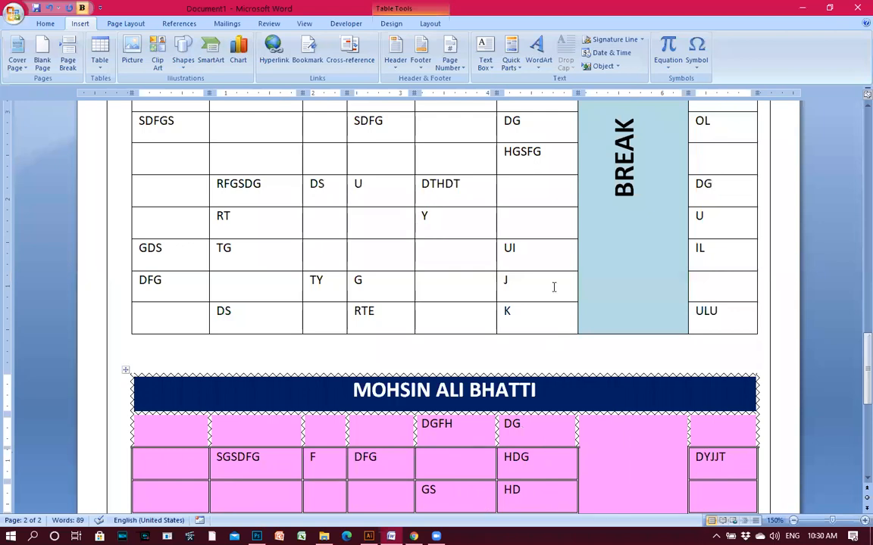
{"action": "key", "text": "ctrl+z"}
{"action": "key", "text": "ctrl+z"}
{"action": "key", "text": "ctrl+z"}
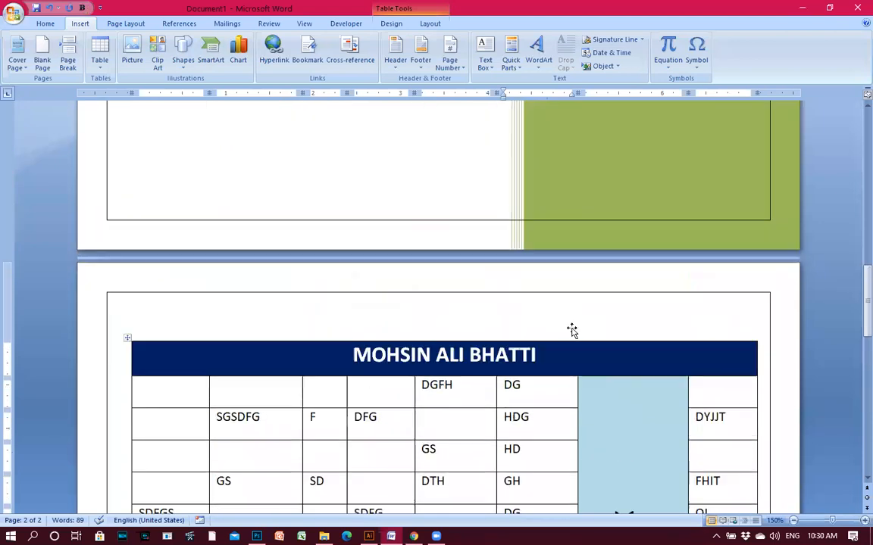
Place the insertion point just below the pink-shaded table.
{"action": "scroll", "coordinate": [573, 328], "scroll_direction": "down", "scroll_amount": 6}
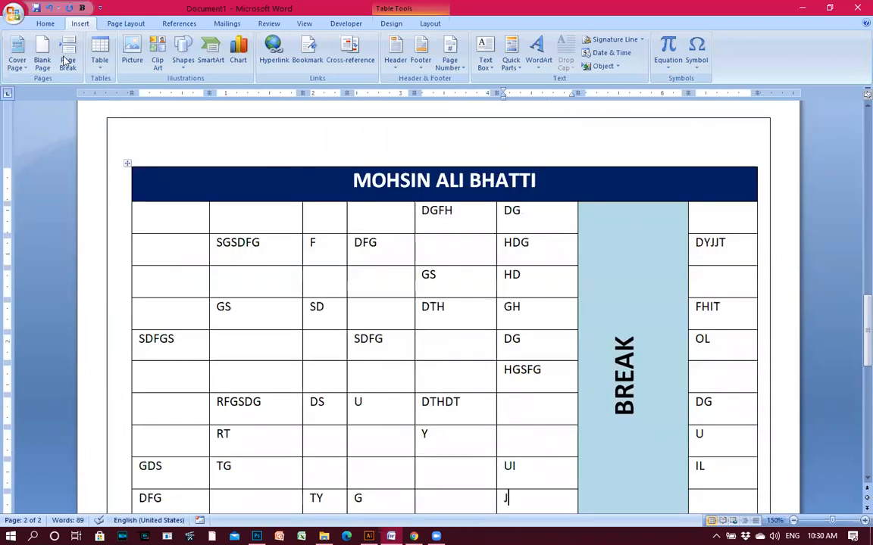
{"action": "left_click", "coordinate": [101, 65]}
{"action": "left_click", "coordinate": [406, 319]}
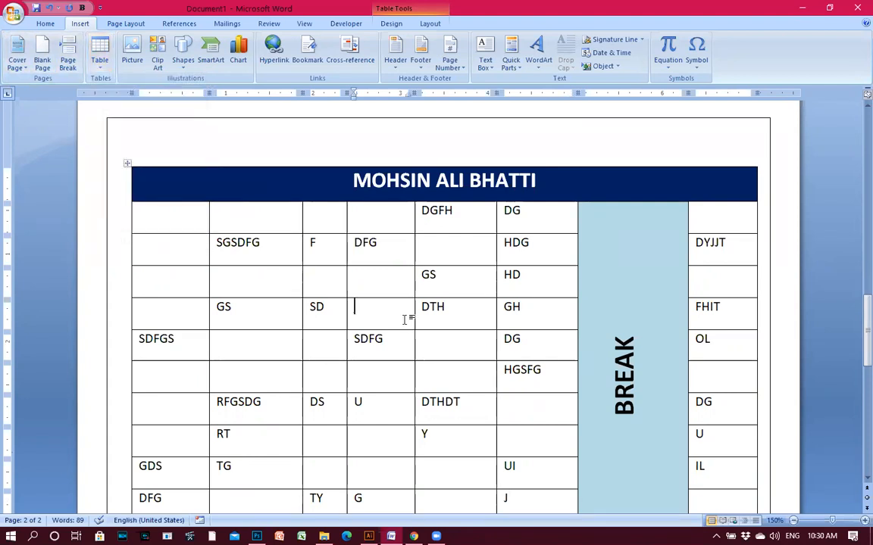
{"action": "scroll", "coordinate": [404, 320], "scroll_direction": "down", "scroll_amount": 14}
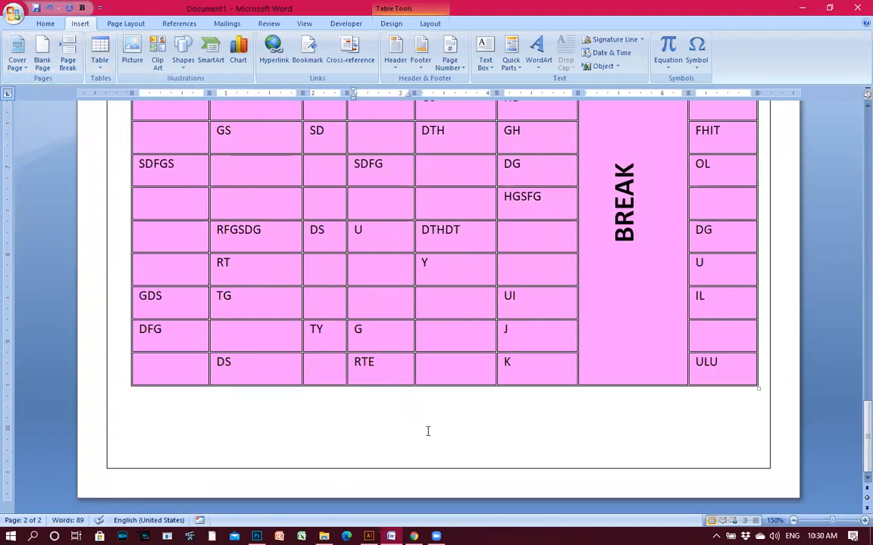
{"action": "scroll", "coordinate": [428, 431], "scroll_direction": "up", "scroll_amount": 3}
{"action": "scroll", "coordinate": [452, 444], "scroll_direction": "down", "scroll_amount": 3}
{"action": "left_click", "coordinate": [319, 451]}
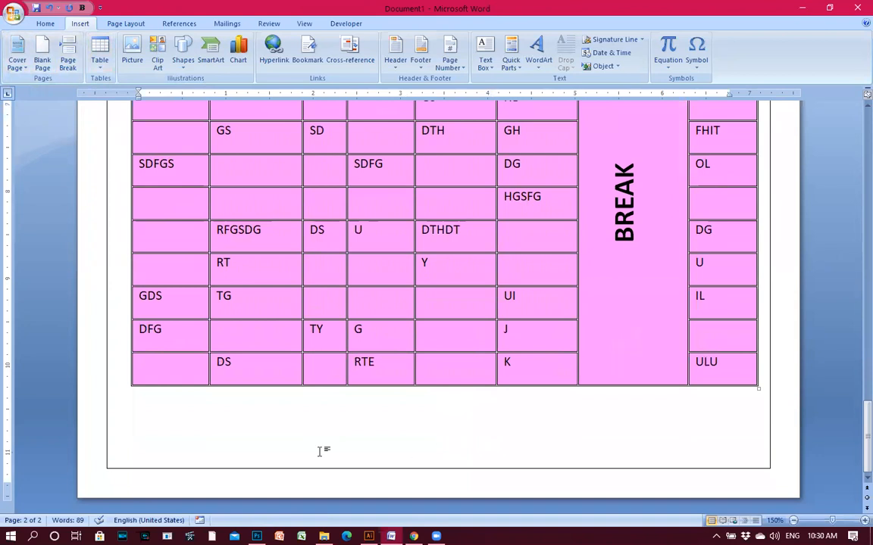
Insert a page break after the table to start a new page.
{"action": "key", "text": "ctrl+Return"}
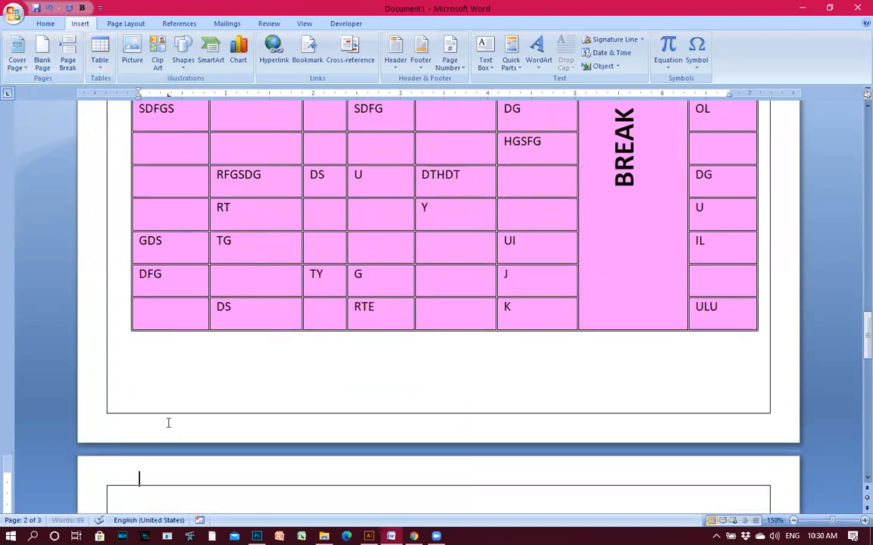
{"action": "scroll", "coordinate": [293, 409], "scroll_direction": "down", "scroll_amount": 7}
{"action": "scroll", "coordinate": [259, 284], "scroll_direction": "up", "scroll_amount": 1}
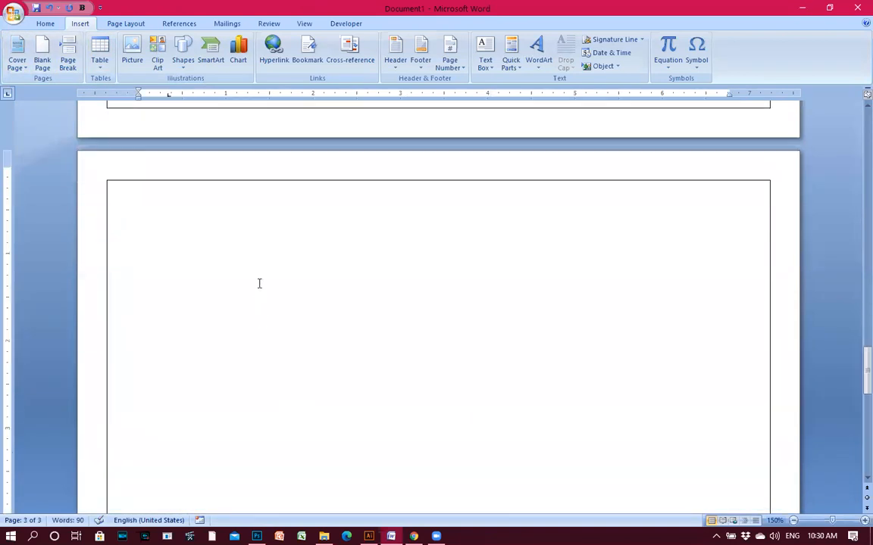
{"action": "scroll", "coordinate": [259, 283], "scroll_direction": "up", "scroll_amount": 3}
Generate sample text with =RAND() and move the paragraphs after 'look.' onto a new page.
{"action": "type", "text": "=RAND()"}
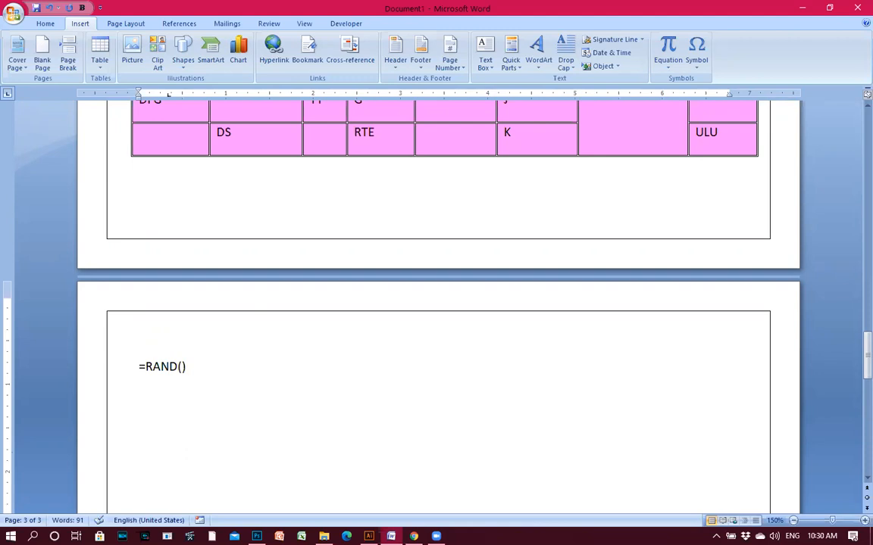
{"action": "key", "text": "Return"}
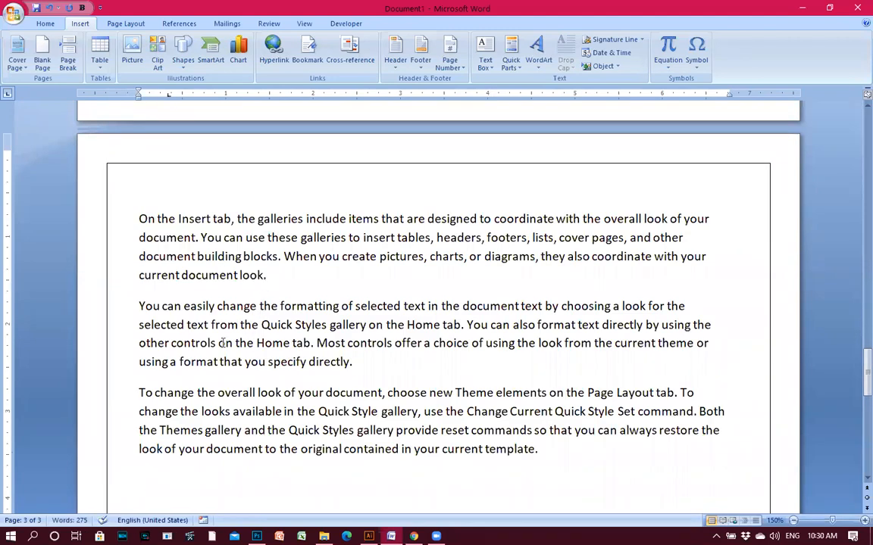
{"action": "left_click", "coordinate": [290, 273]}
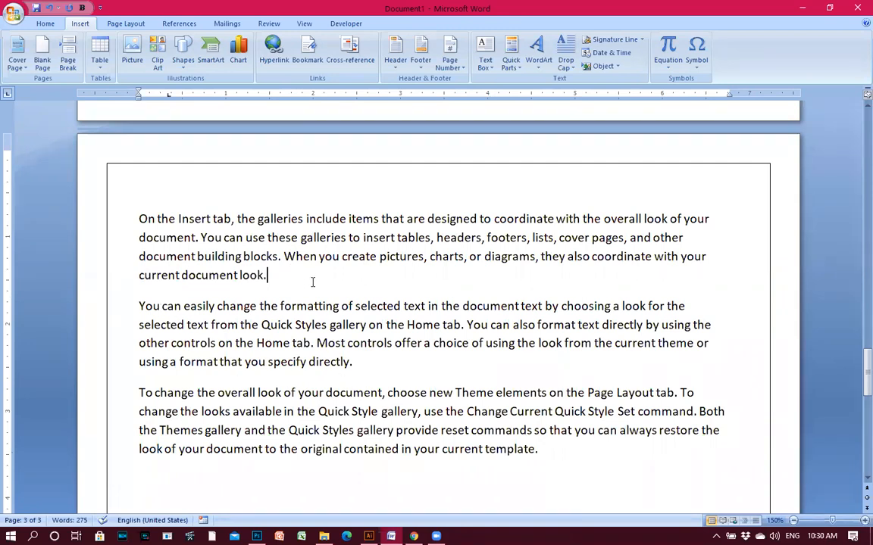
{"action": "key", "text": "ctrl+Return"}
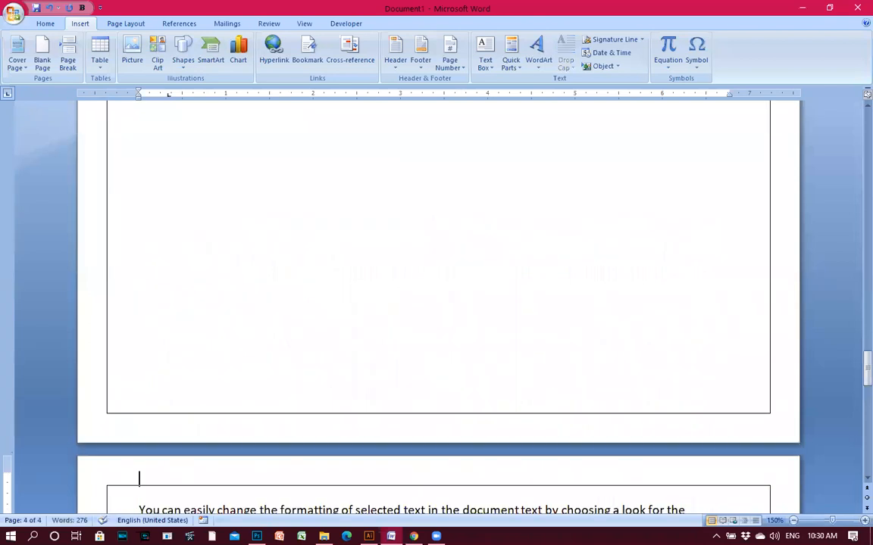
Zoom in, delete all the sample text, and start a new blank document, Document2.
{"action": "scroll", "coordinate": [610, 406], "scroll_direction": "down", "scroll_amount": 6, "text": "ctrl"}
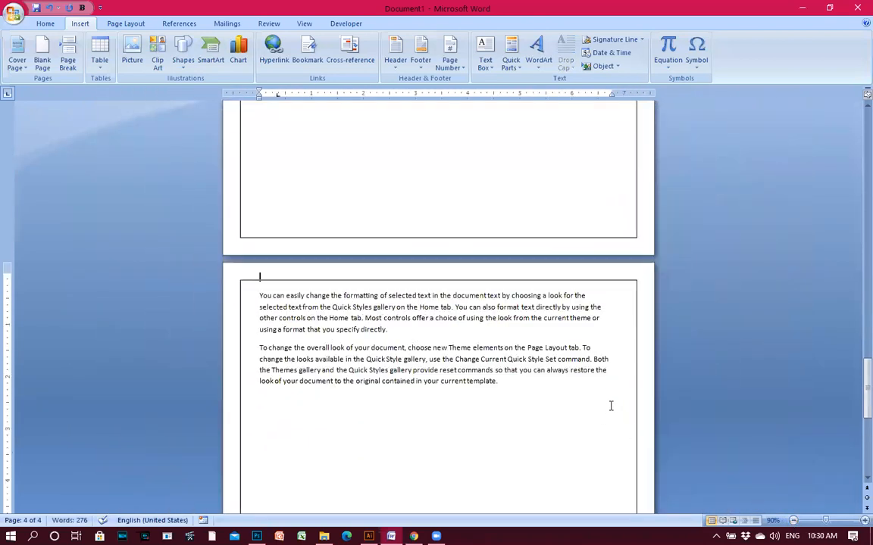
{"action": "scroll", "coordinate": [610, 406], "scroll_direction": "up", "scroll_amount": 10}
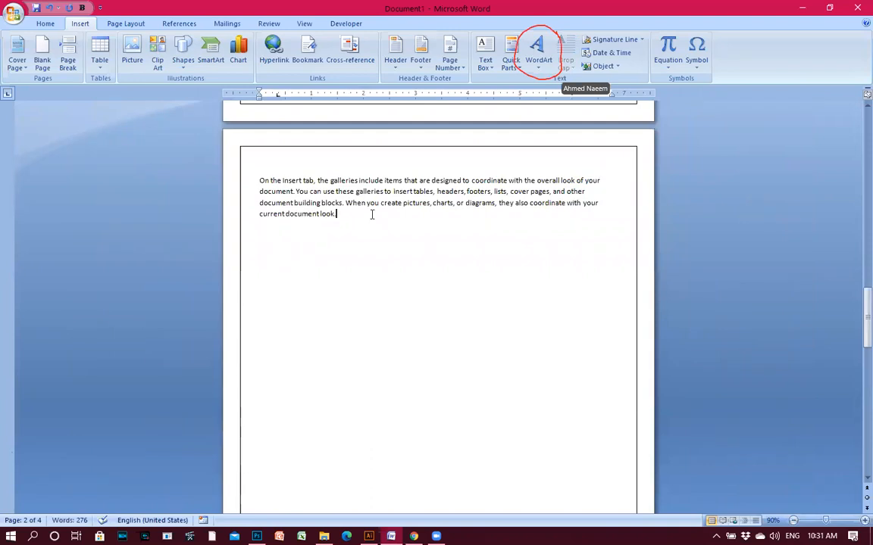
{"action": "scroll", "coordinate": [388, 334], "scroll_direction": "down", "scroll_amount": 10}
{"action": "scroll", "coordinate": [398, 366], "scroll_direction": "up", "scroll_amount": 7}
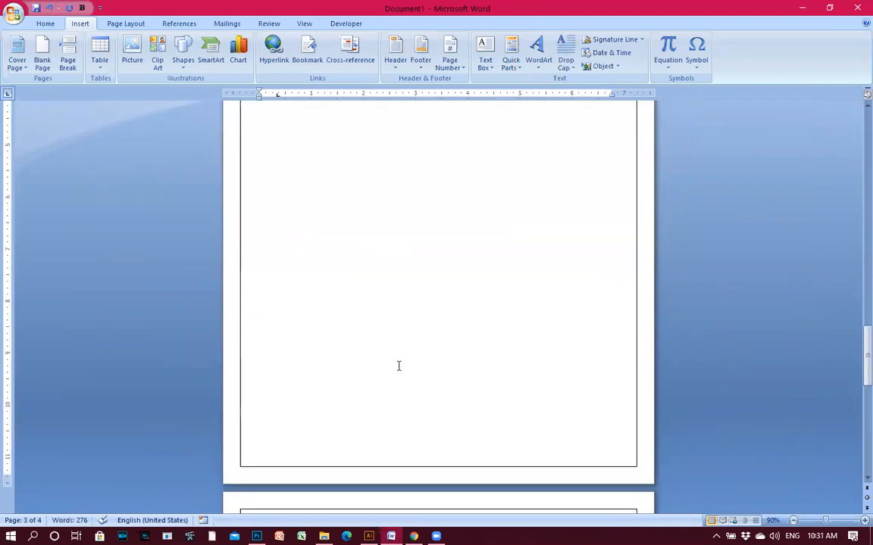
{"action": "scroll", "coordinate": [399, 366], "scroll_direction": "up", "scroll_amount": 7}
{"action": "double_click", "coordinate": [382, 234]}
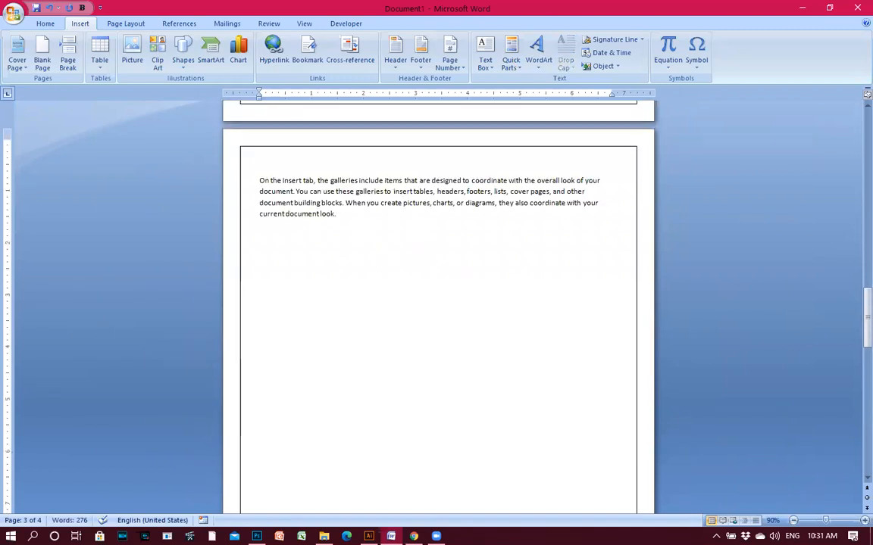
{"action": "left_click", "coordinate": [863, 521]}
{"action": "left_click", "coordinate": [863, 521]}
{"action": "left_click", "coordinate": [863, 521]}
{"action": "left_click", "coordinate": [863, 521]}
{"action": "left_click", "coordinate": [863, 521]}
{"action": "left_click", "coordinate": [862, 521]}
{"action": "left_click", "coordinate": [863, 521]}
{"action": "left_click", "coordinate": [863, 522]}
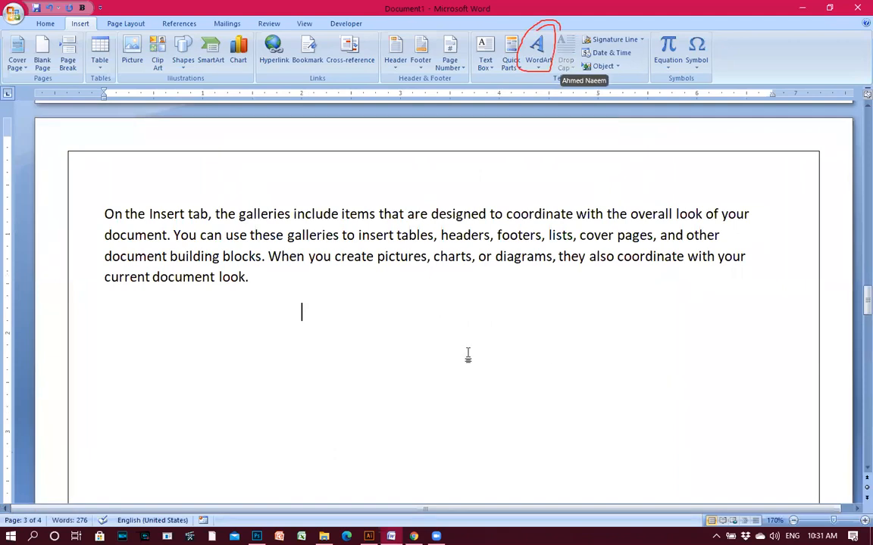
{"action": "key", "text": "ctrl+a"}
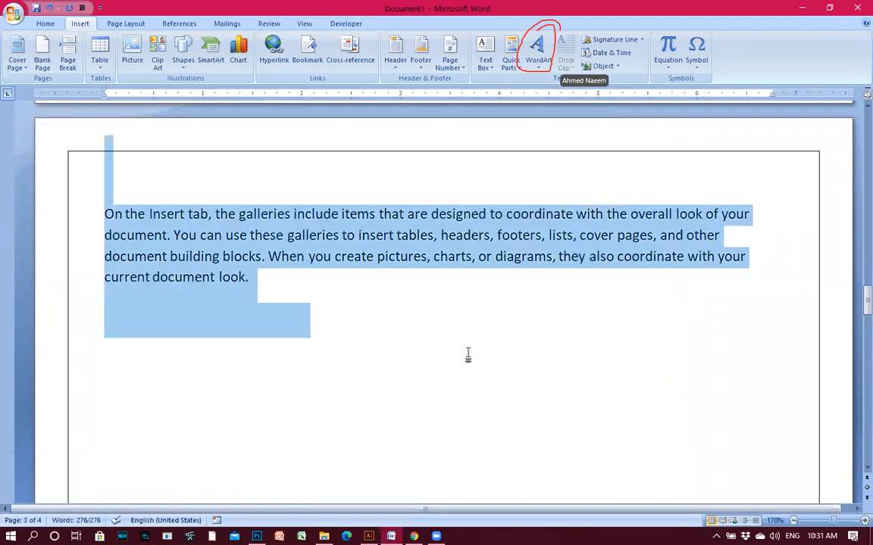
{"action": "key", "text": "Delete"}
{"action": "key", "text": "ctrl+n"}
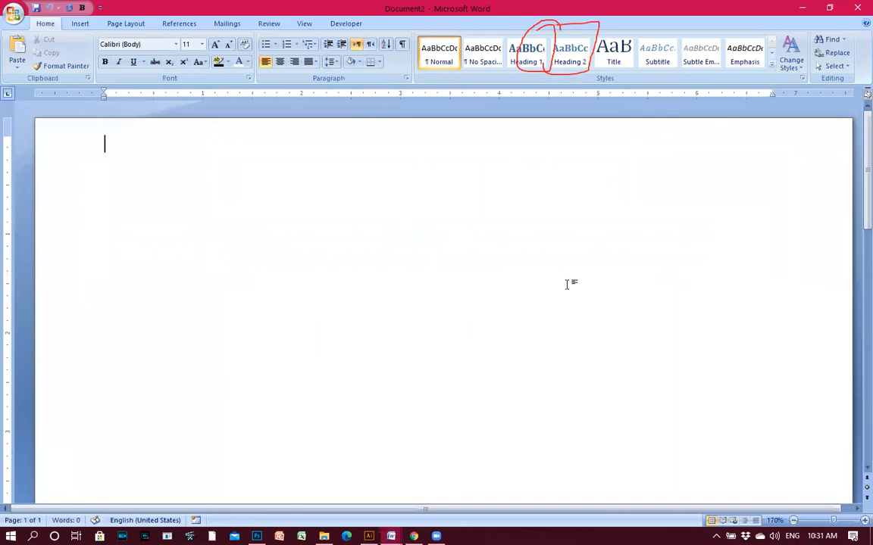
Open the WordArt style gallery from the Insert ribbon.
{"action": "left_click", "coordinate": [79, 24]}
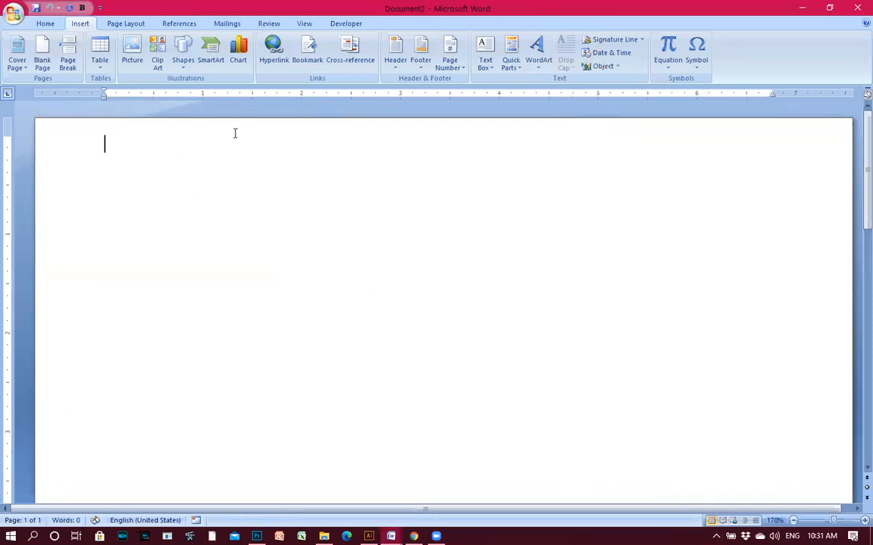
{"action": "left_click", "coordinate": [540, 61]}
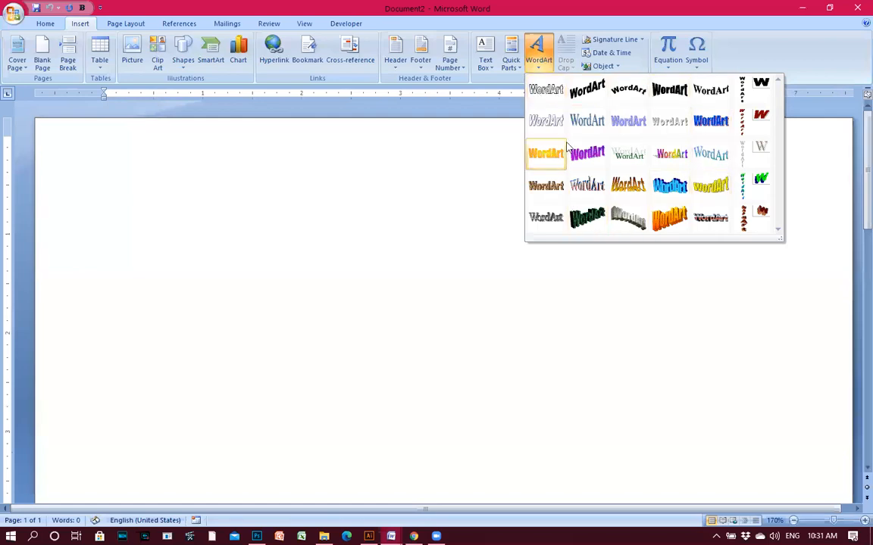
Insert an orange 3-D WordArt whose text is the person's name in capitals.
{"action": "left_click", "coordinate": [671, 221]}
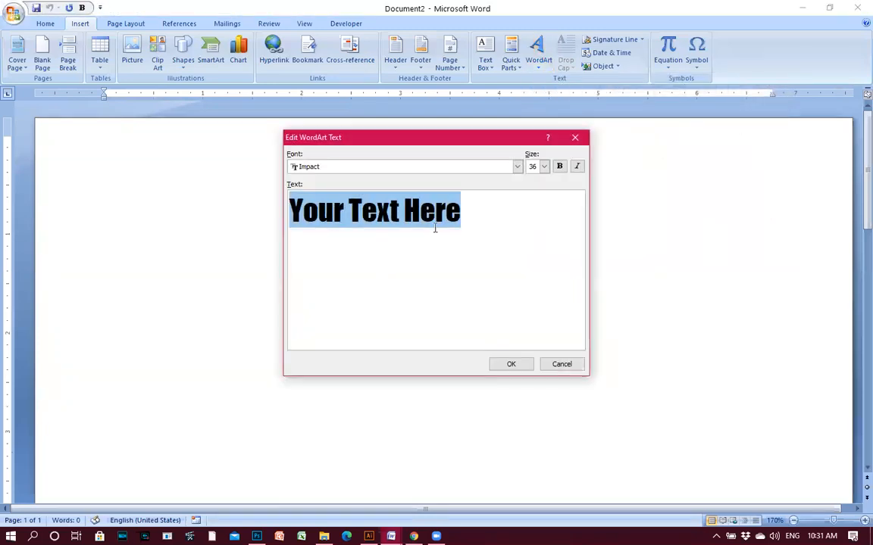
{"action": "type", "text": "aHM"}
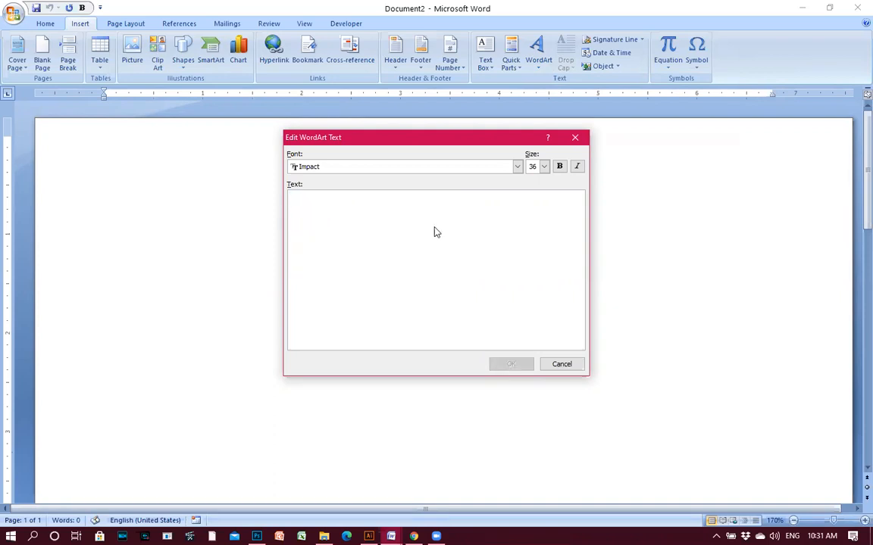
{"action": "type", "text": "moh"}
{"action": "key", "text": "BackSpace"}
{"action": "key", "text": "BackSpace"}
{"action": "key", "text": "BackSpace"}
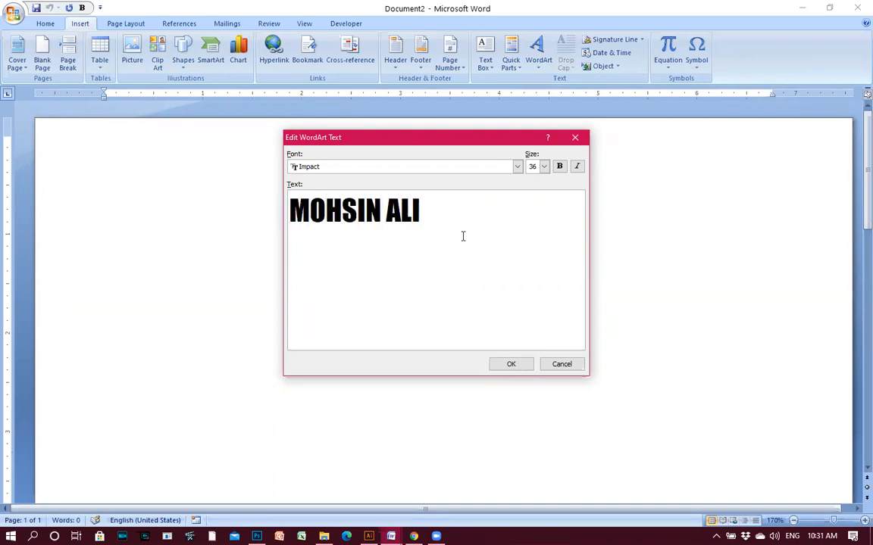
{"action": "left_click", "coordinate": [511, 364]}
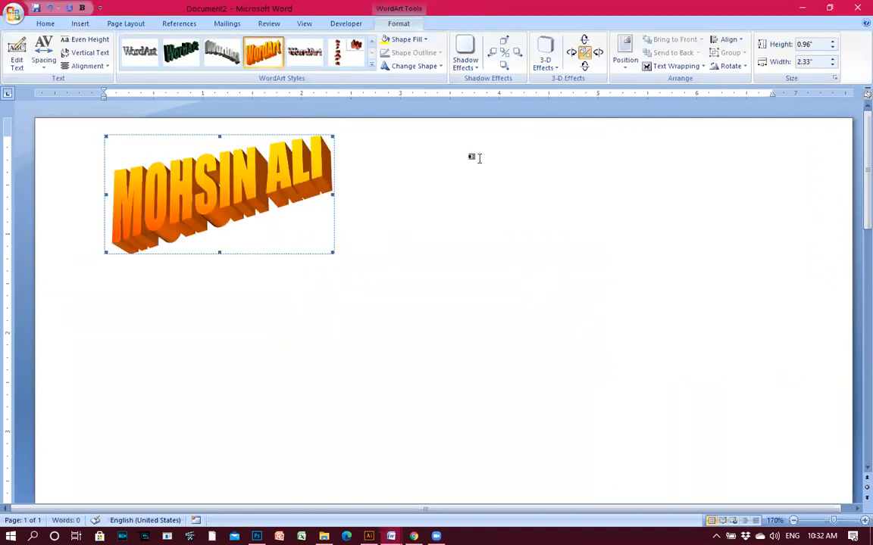
Preview chrome, grey arched, green 3-D, outlined and vertical orange 3-D WordArt styles on the title.
{"action": "left_click", "coordinate": [317, 51]}
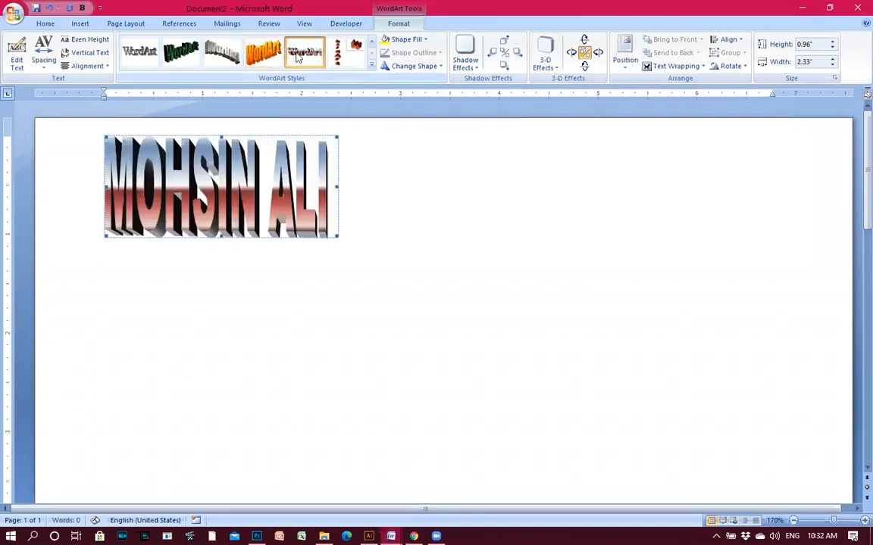
{"action": "left_click", "coordinate": [217, 51]}
{"action": "left_click", "coordinate": [191, 53]}
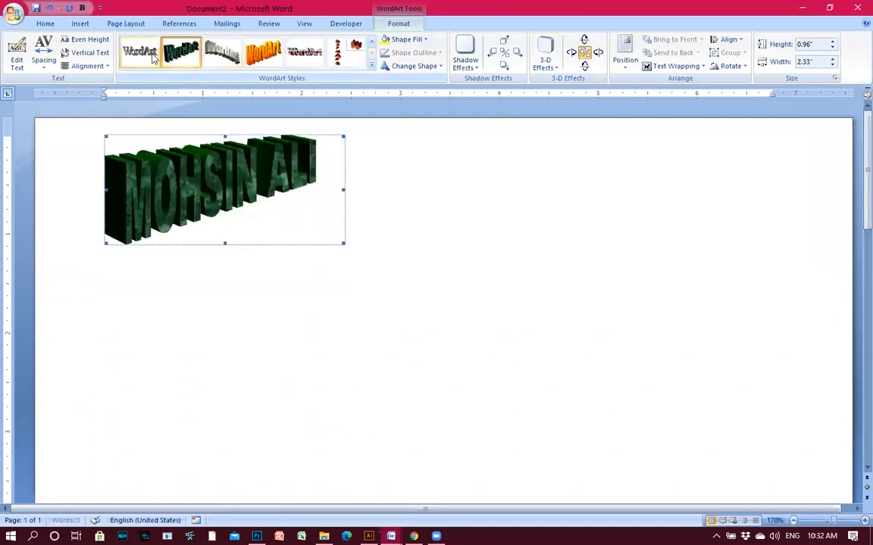
{"action": "left_click", "coordinate": [140, 51]}
{"action": "left_click", "coordinate": [353, 54]}
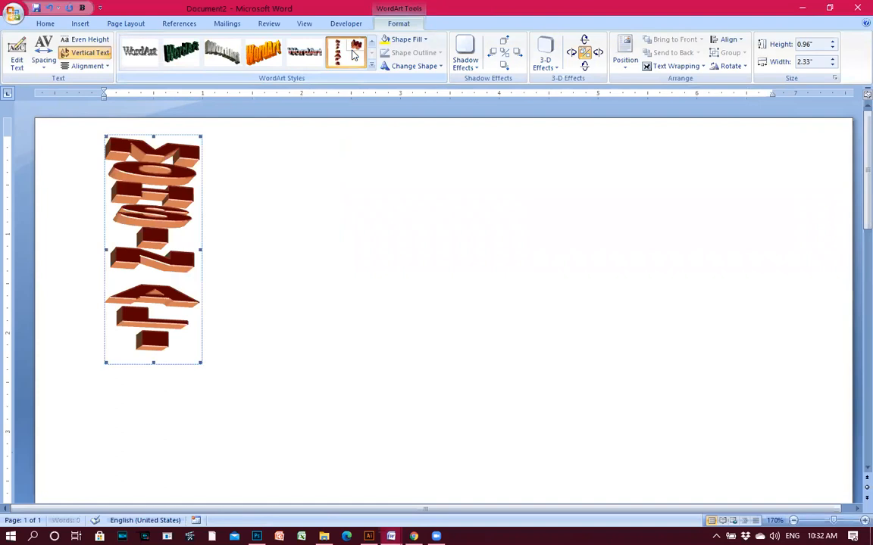
{"action": "left_click", "coordinate": [369, 47]}
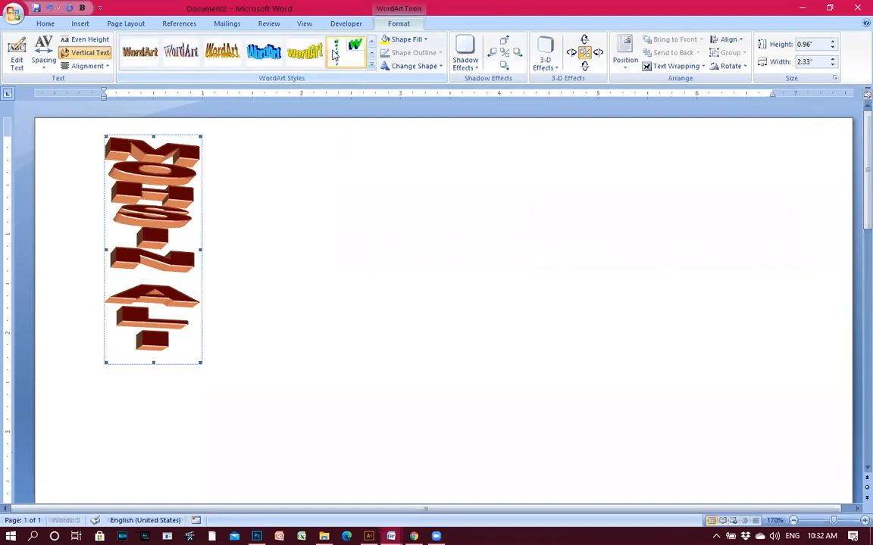
Try yellow, blue wavy, orange and texture styles, then apply the rainbow style with grey shadow.
{"action": "left_click", "coordinate": [304, 51]}
{"action": "left_click", "coordinate": [265, 52]}
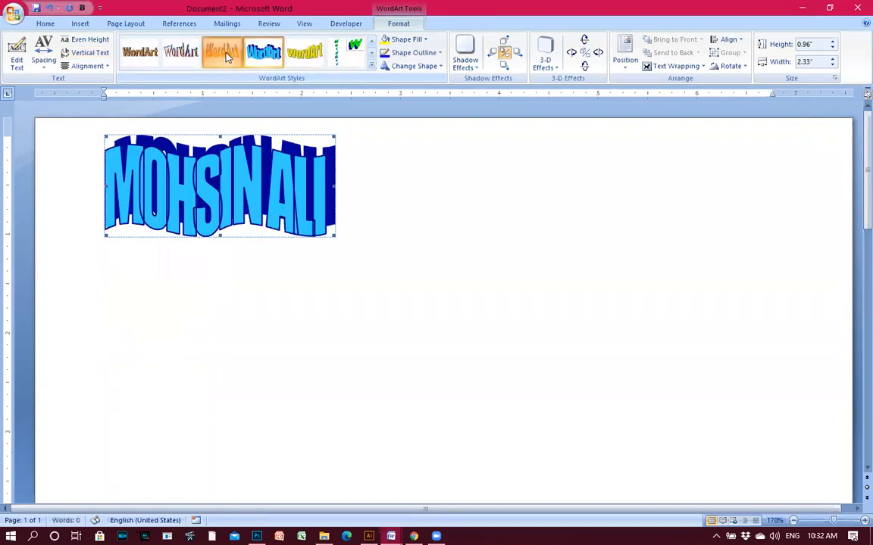
{"action": "left_click", "coordinate": [221, 52]}
{"action": "left_click", "coordinate": [180, 53]}
{"action": "left_click", "coordinate": [141, 54]}
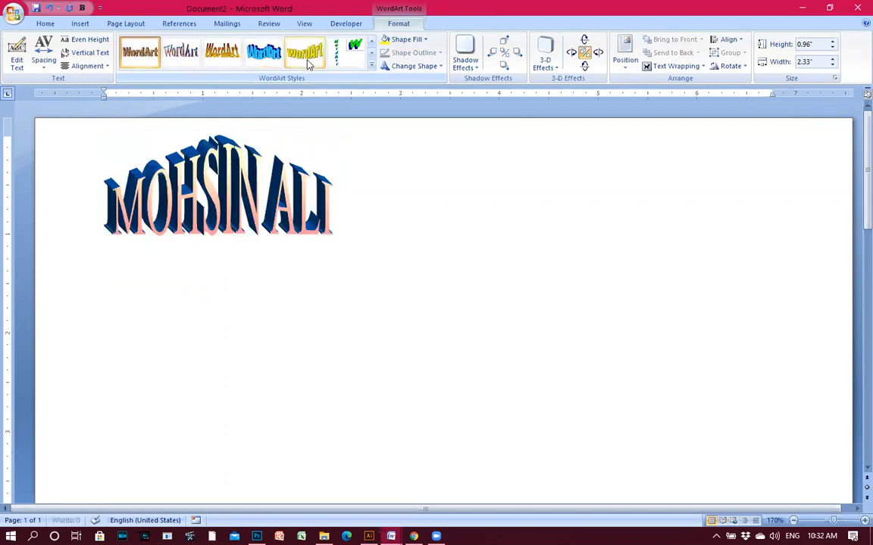
{"action": "left_click", "coordinate": [371, 49]}
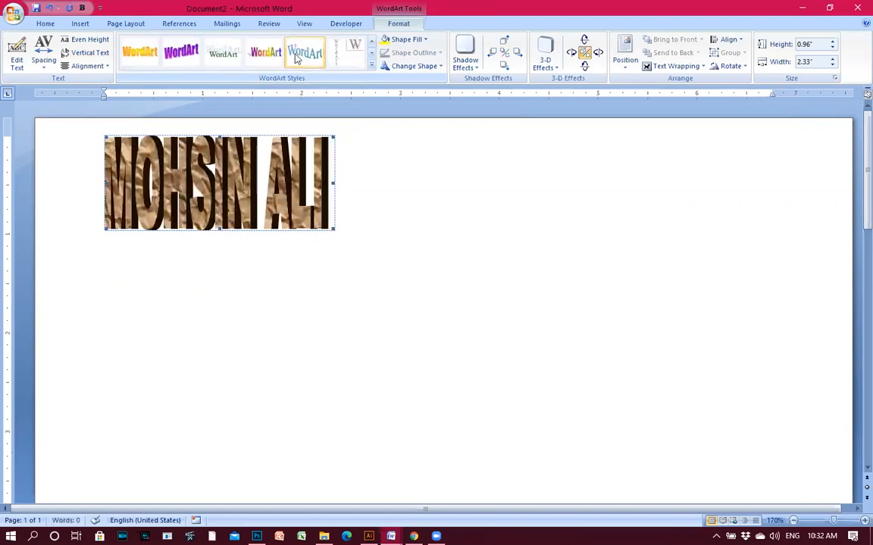
{"action": "left_click", "coordinate": [265, 52]}
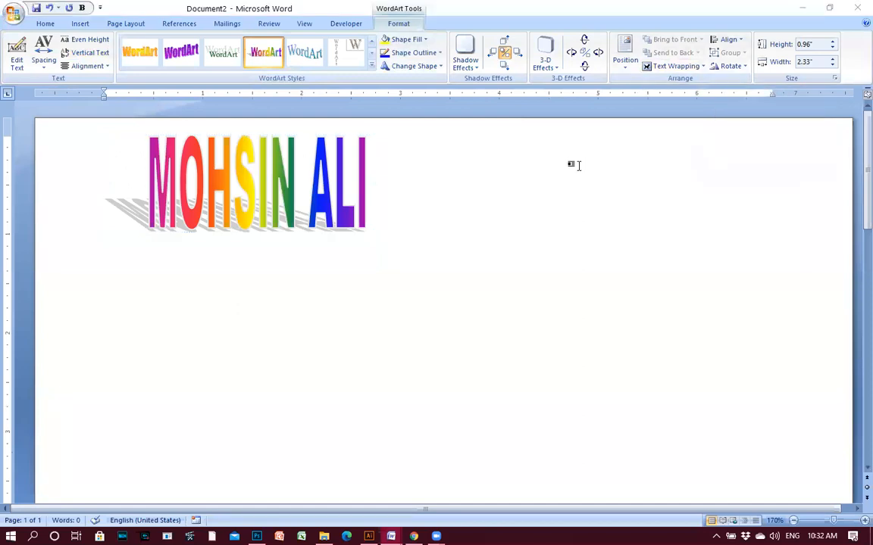
{"action": "left_click", "coordinate": [672, 65]}
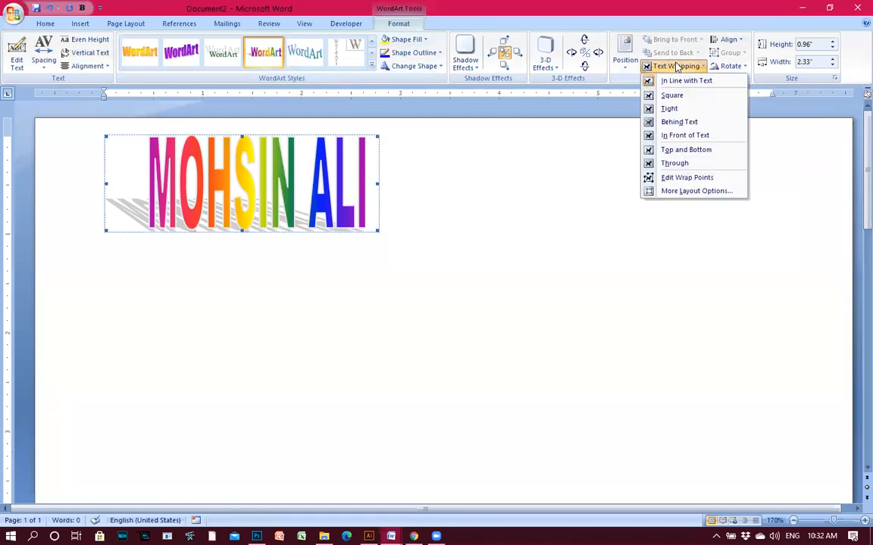
Put the WordArt behind text, resize it to 1.15" × 5.26", and place a copy directly below.
{"action": "left_click", "coordinate": [684, 123]}
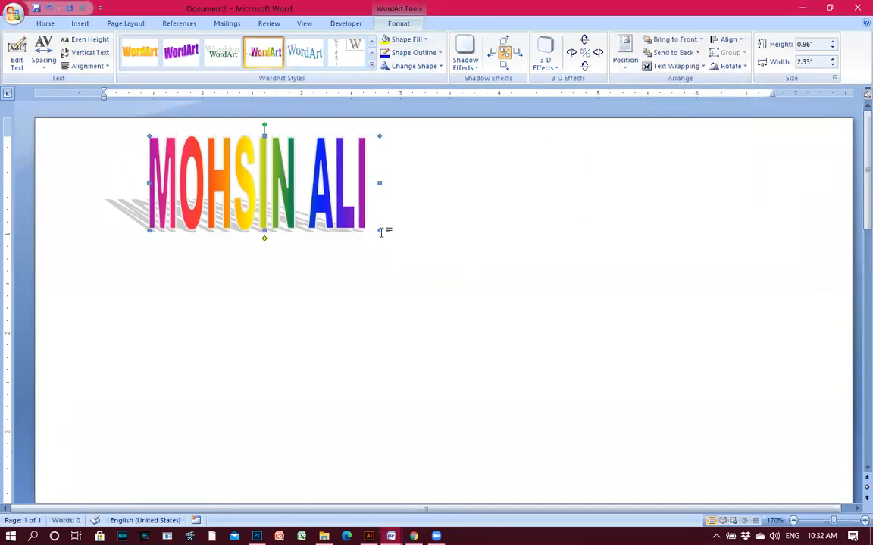
{"action": "left_click_drag", "start_coordinate": [657, 336], "coordinate": [669, 339]}
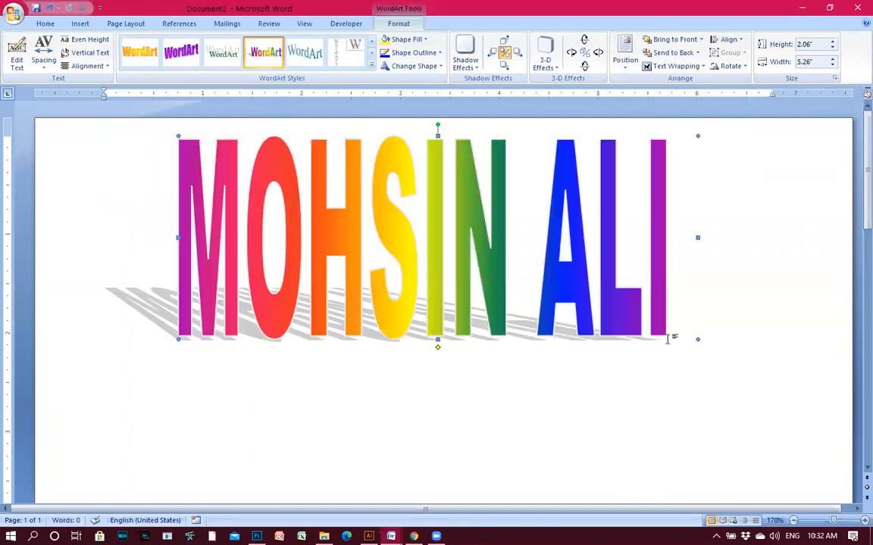
{"action": "left_click_drag", "start_coordinate": [437, 138], "coordinate": [440, 236]}
{"action": "left_click_drag", "start_coordinate": [461, 293], "coordinate": [450, 426]}
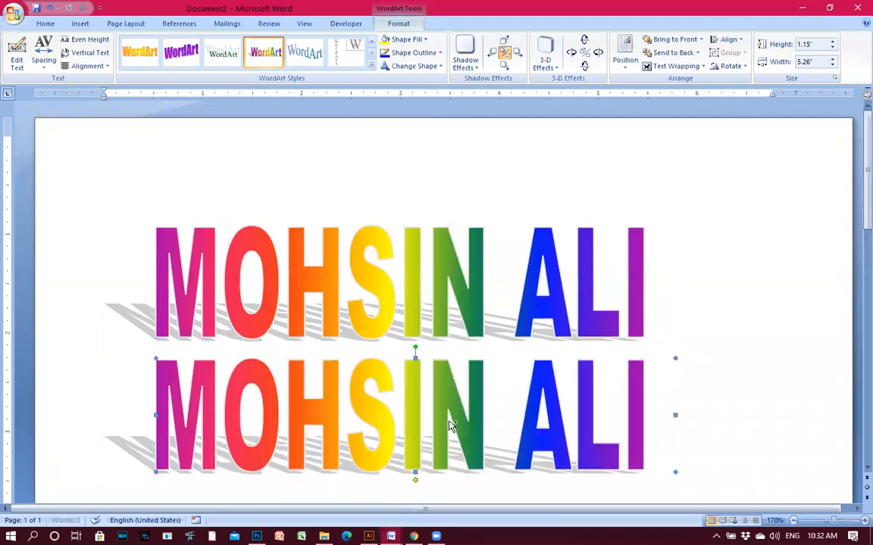
{"action": "left_click", "coordinate": [454, 141]}
{"action": "left_click", "coordinate": [426, 233]}
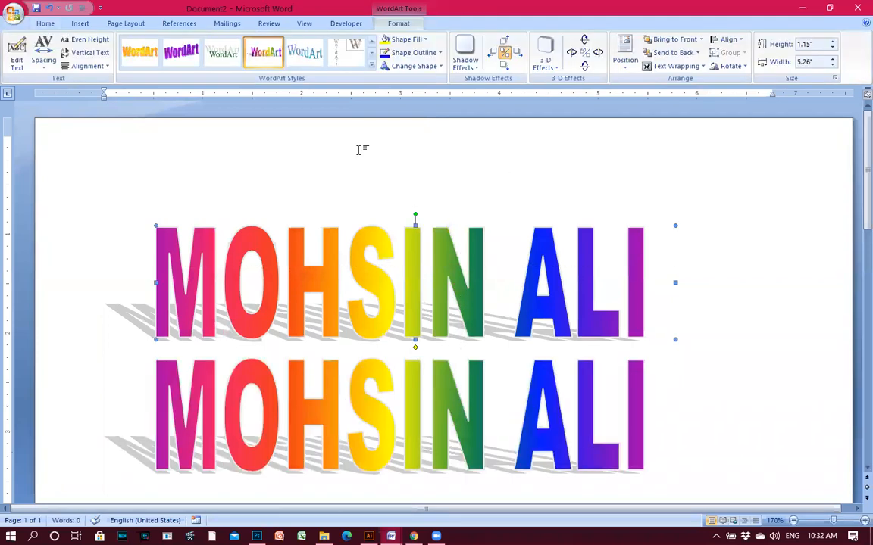
{"action": "left_click", "coordinate": [182, 52]}
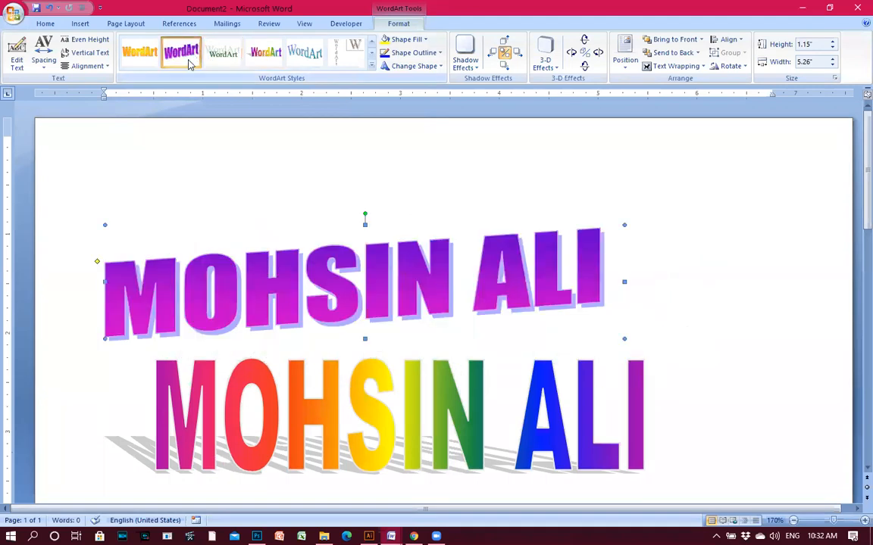
{"action": "left_click", "coordinate": [139, 52]}
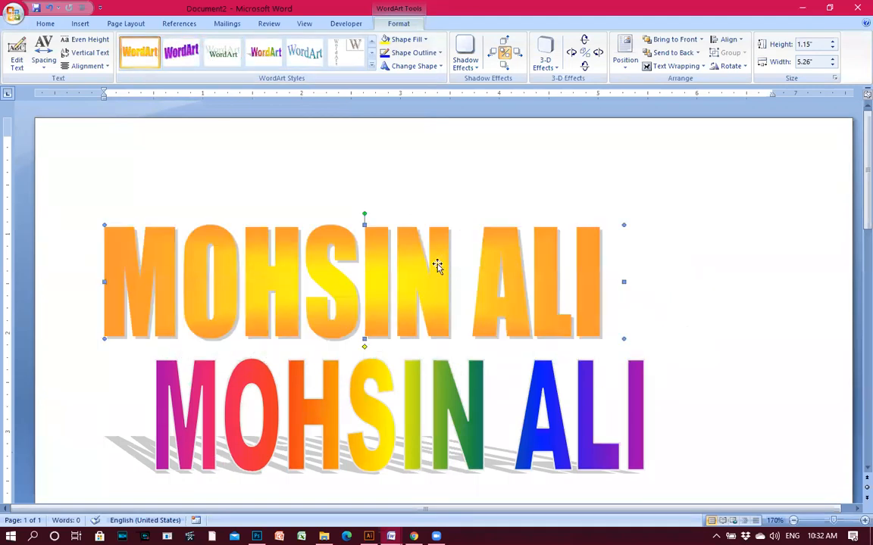
{"action": "left_click_drag", "start_coordinate": [468, 254], "coordinate": [487, 253]}
Deselect the WordArt, scroll to review both titles, then switch to the Zoom app.
{"action": "left_click", "coordinate": [512, 197]}
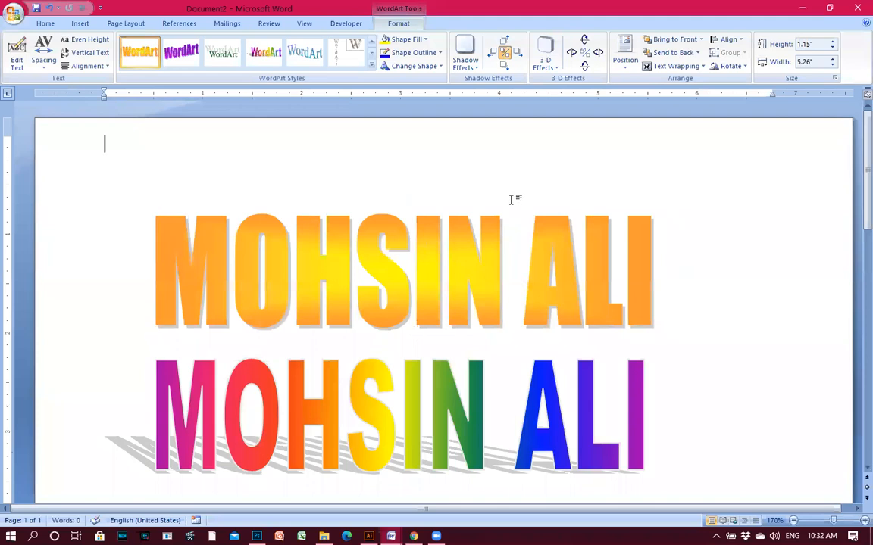
{"action": "scroll", "coordinate": [527, 278], "scroll_direction": "down", "scroll_amount": 1}
{"action": "scroll", "coordinate": [527, 278], "scroll_direction": "down", "scroll_amount": 2}
{"action": "scroll", "coordinate": [518, 289], "scroll_direction": "up", "scroll_amount": 3}
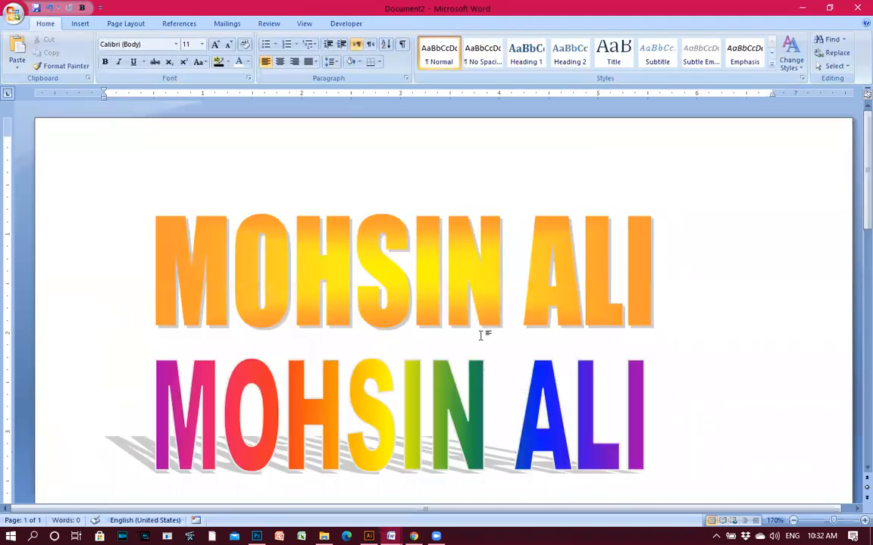
{"action": "left_click", "coordinate": [598, 510]}
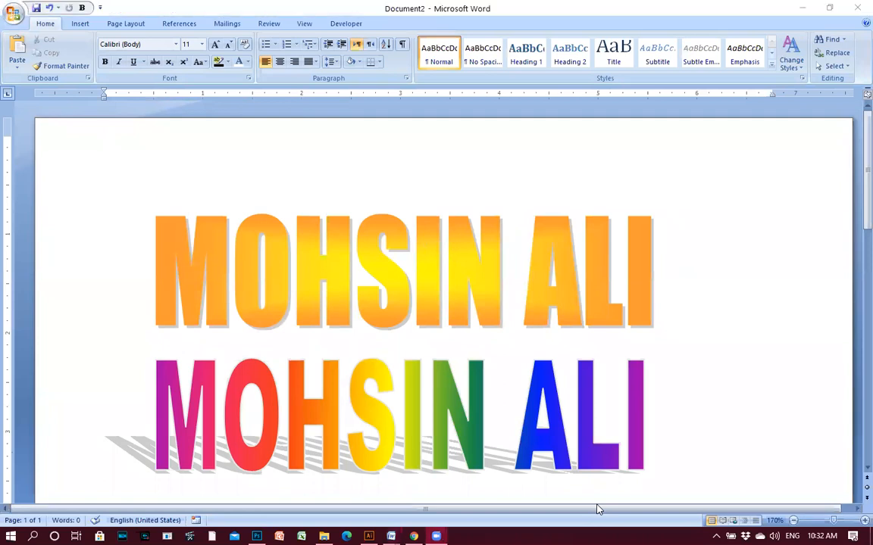